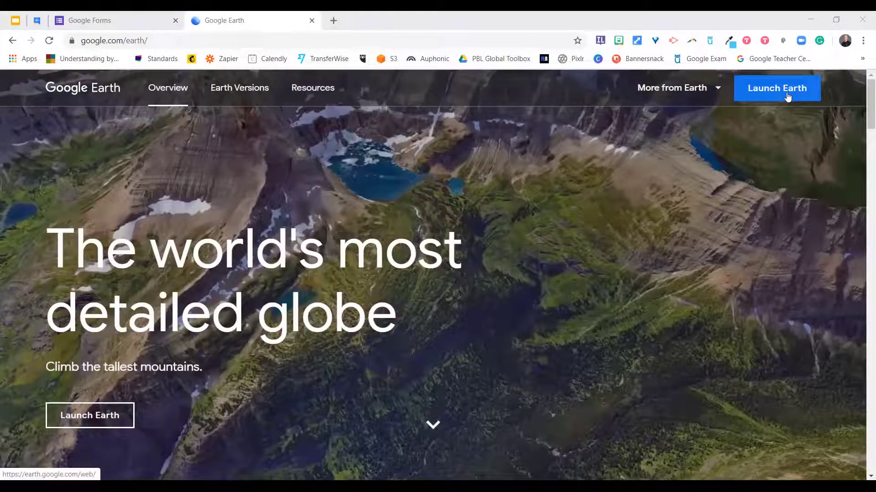
# - Launch Google Earth for web and zoom out from Australia until the whole globe is in view
pyautogui.click(787, 97)
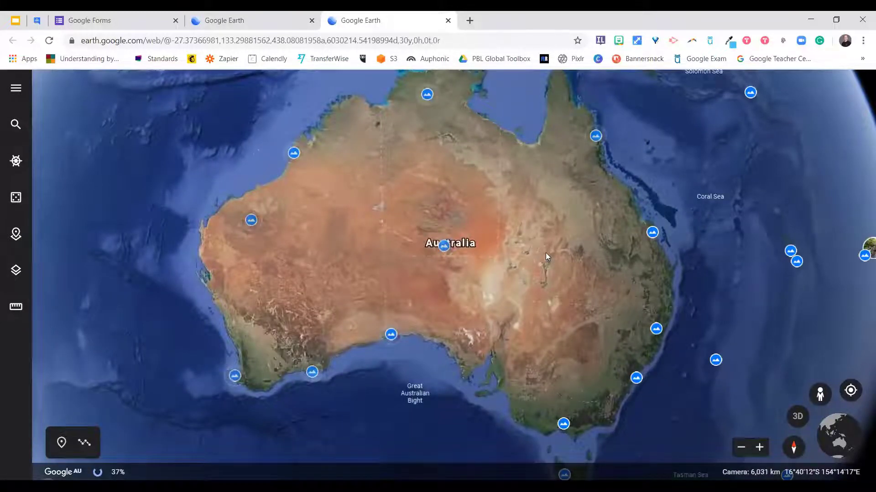
pyautogui.scroll(-3, 544, 260)
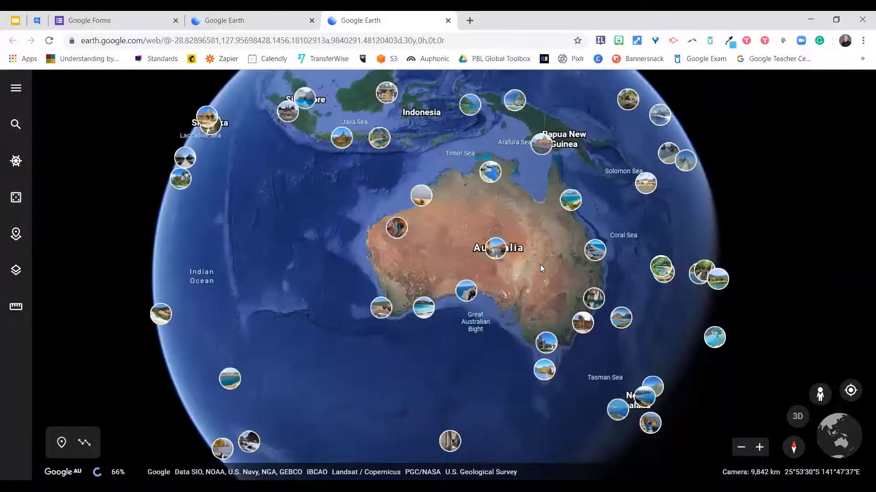
pyautogui.scroll(-2, 540, 265)
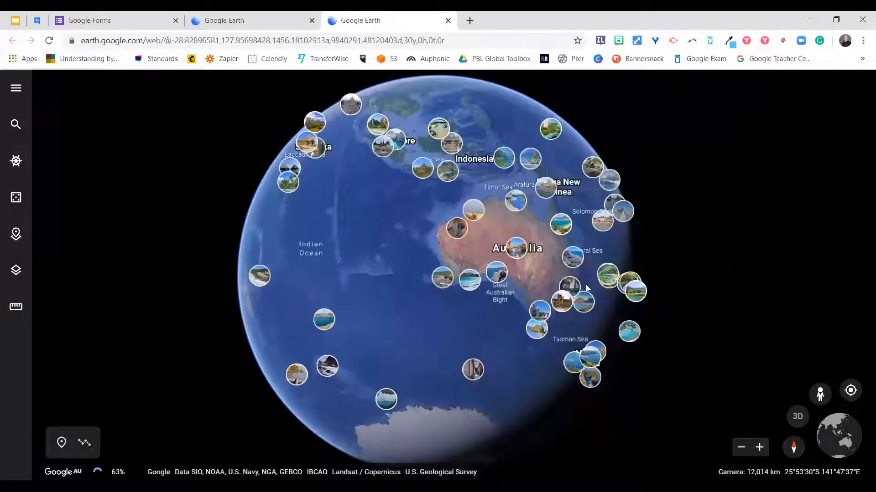
pyautogui.scroll(-3, 585, 284)
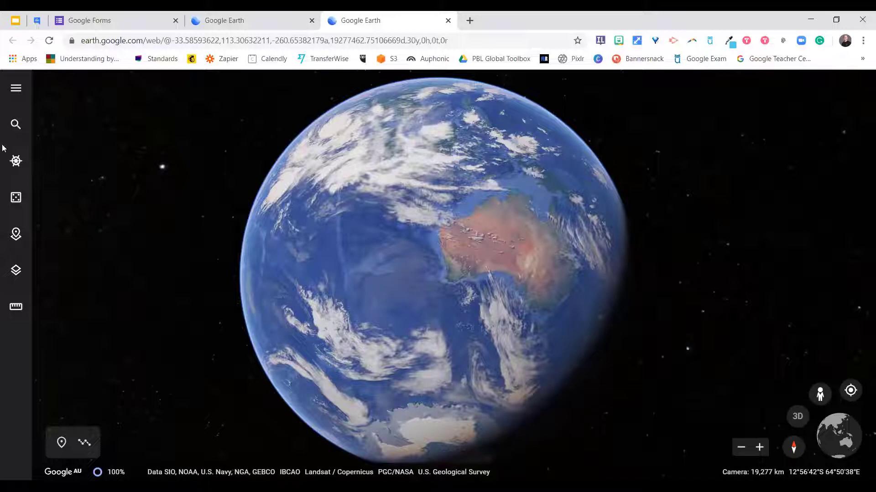
# - Review the options in the main menu, close it, and zoom back in on Australia
pyautogui.click(17, 88)
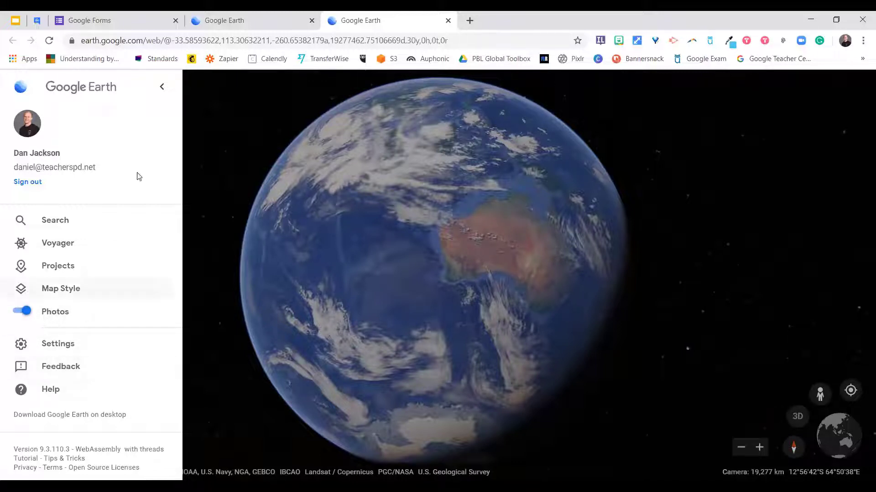
pyautogui.click(161, 87)
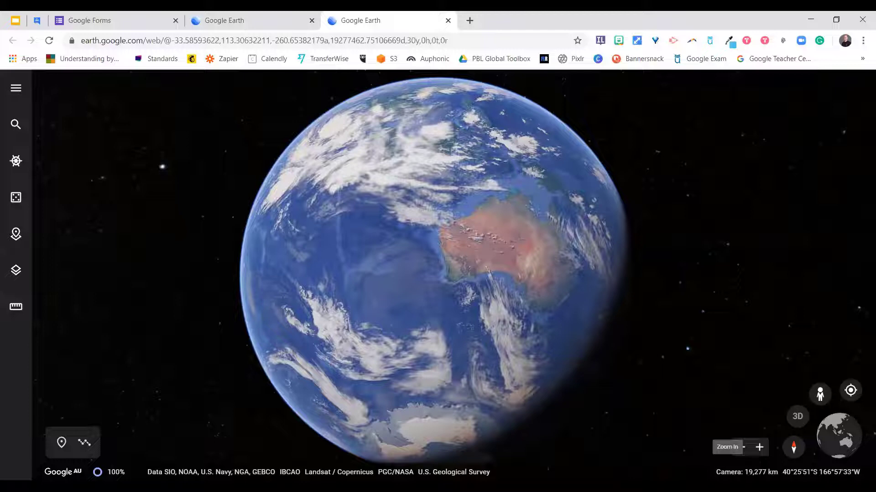
pyautogui.scroll(5, 506, 330)
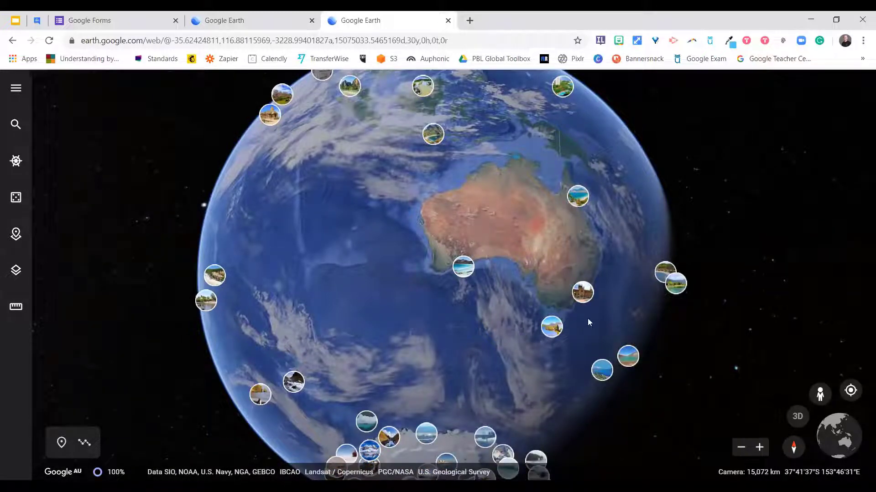
pyautogui.scroll(3, 587, 319)
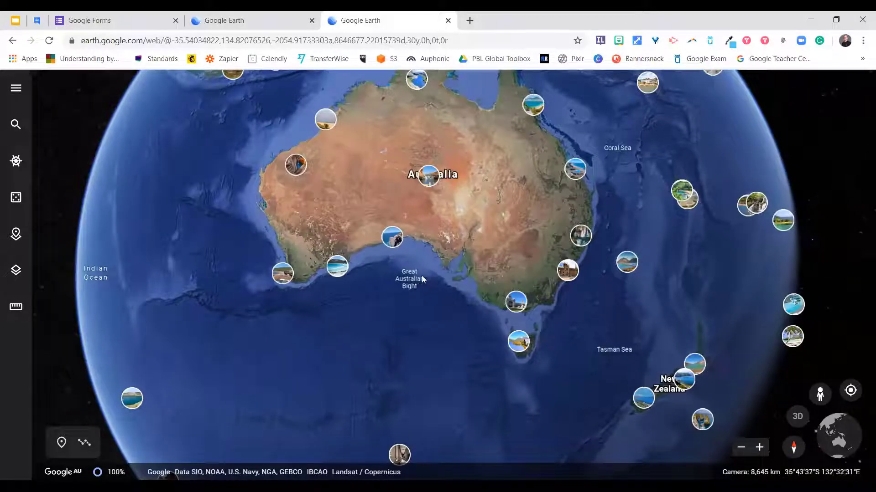
# - Fly to a random place with I'm Feeling Lucky and look closely at the area around its marker
pyautogui.click(16, 198)
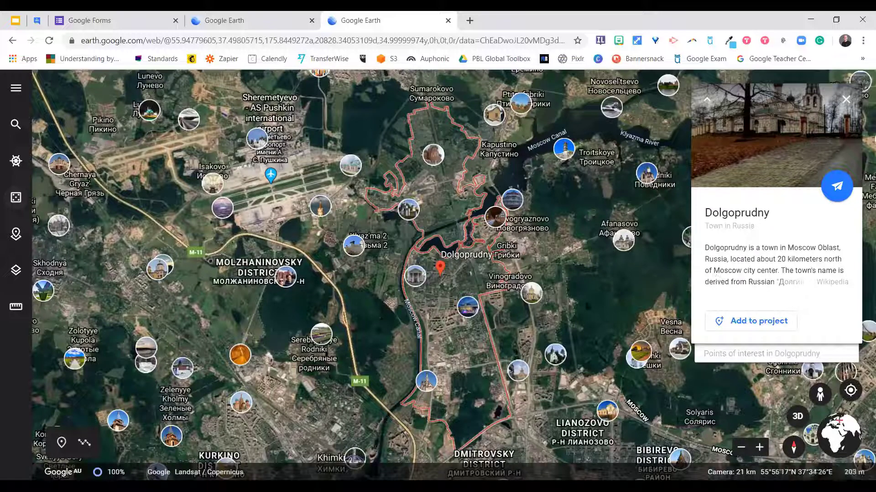
pyautogui.scroll(3, 438, 280)
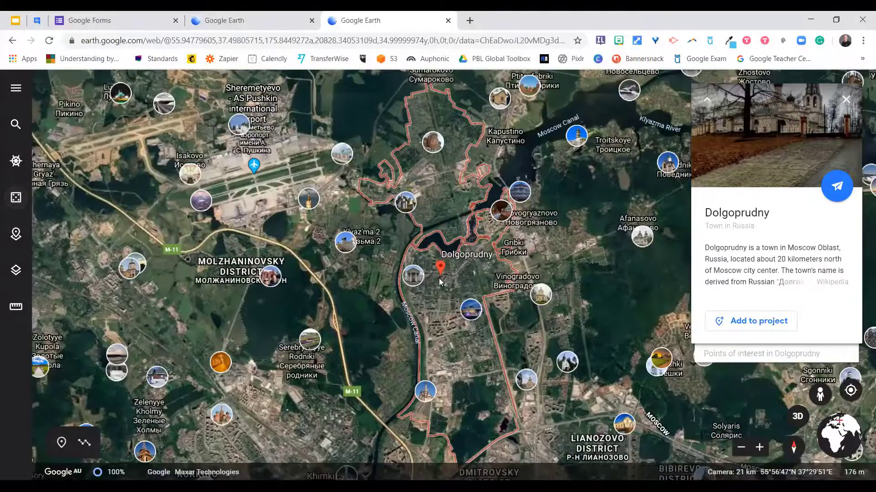
pyautogui.scroll(3, 441, 277)
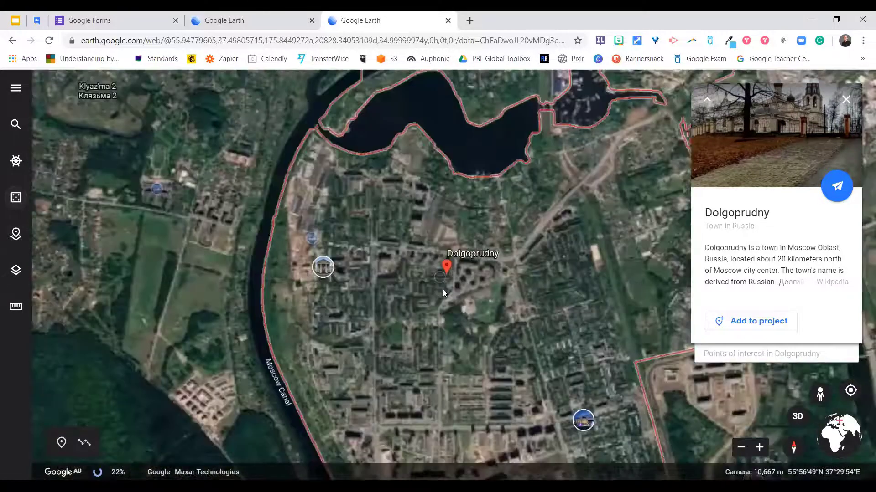
pyautogui.scroll(5, 458, 299)
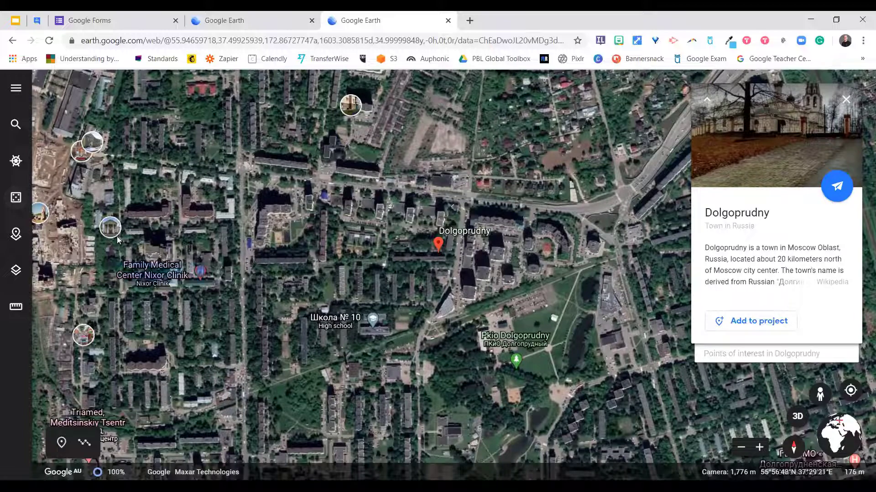
# - Fly to another random place and view two of the photos pinned around the lake, returning to the map
pyautogui.click(18, 199)
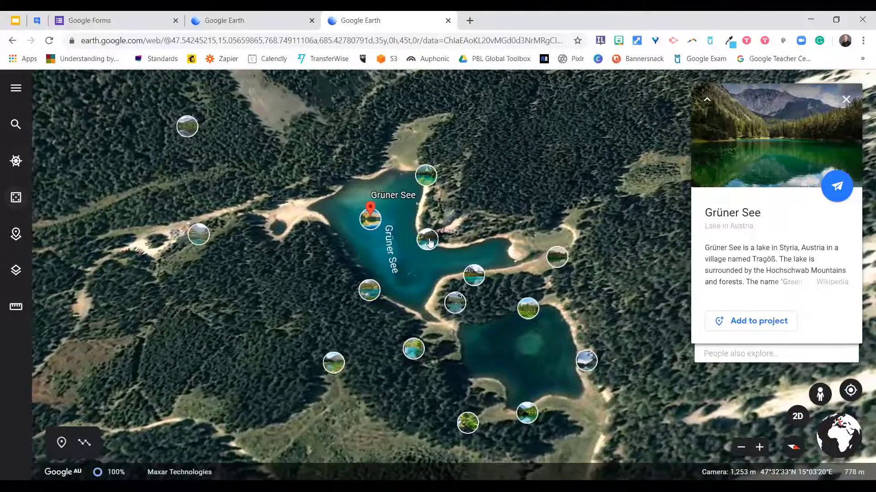
pyautogui.click(441, 258)
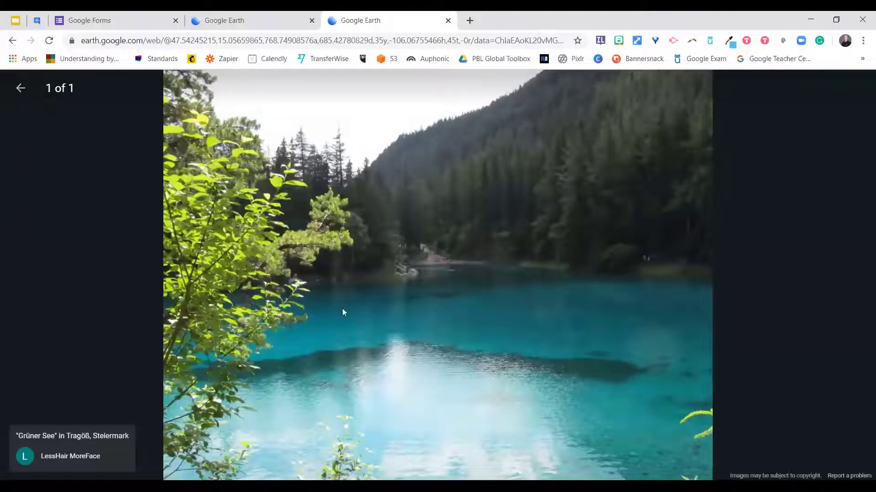
pyautogui.click(20, 88)
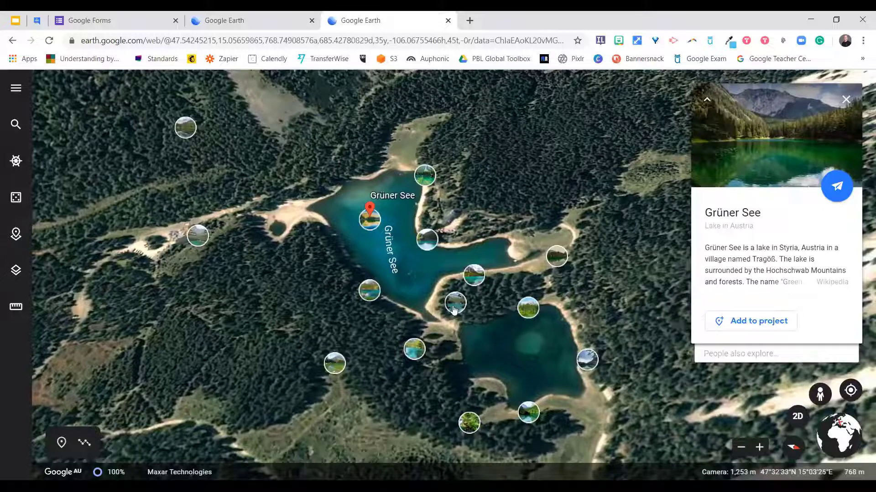
pyautogui.click(369, 291)
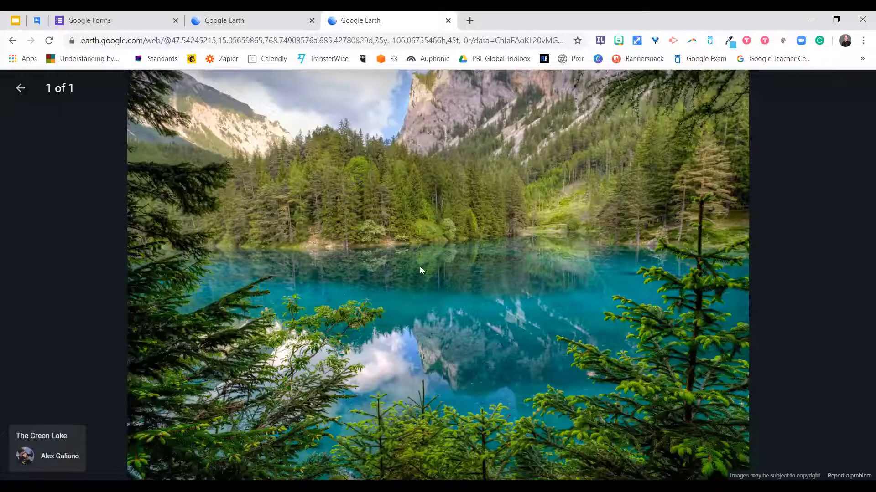
pyautogui.press('Escape')
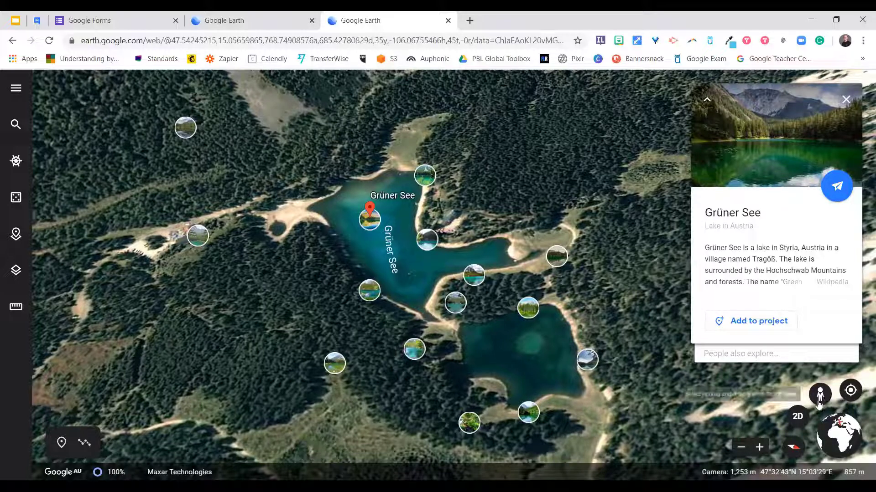
# - Enter Street View at a photo sphere beside Grüner See and look around the shore in several directions
pyautogui.moveTo(803, 395); pyautogui.dragTo(588, 304)
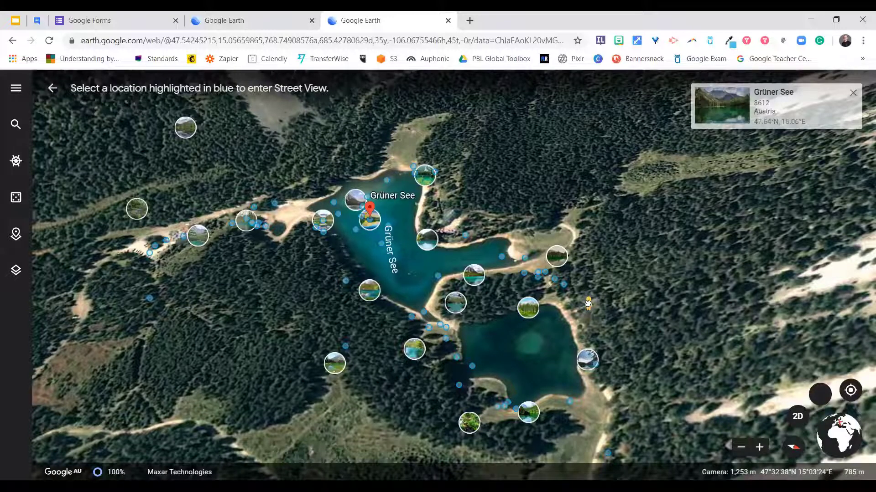
pyautogui.moveTo(588, 304); pyautogui.dragTo(588, 304)
pyautogui.moveTo(590, 290); pyautogui.dragTo(527, 253)
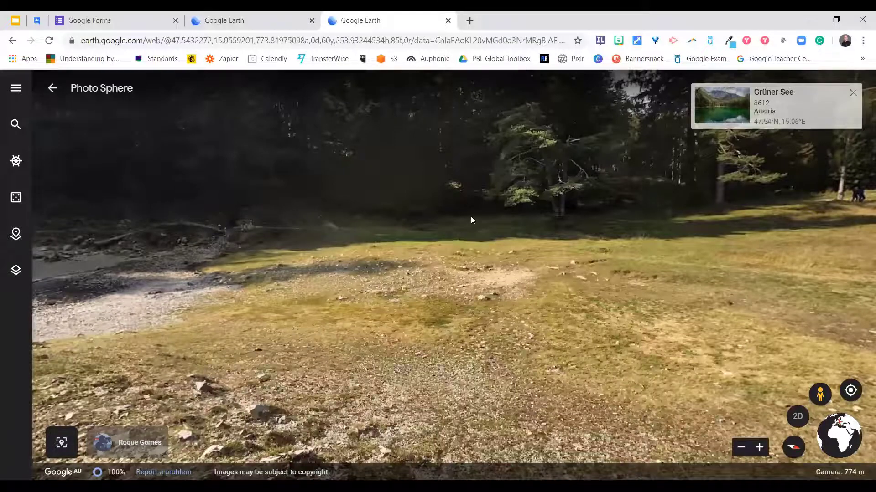
pyautogui.moveTo(591, 265); pyautogui.dragTo(341, 272)
pyautogui.moveTo(345, 219); pyautogui.dragTo(380, 317)
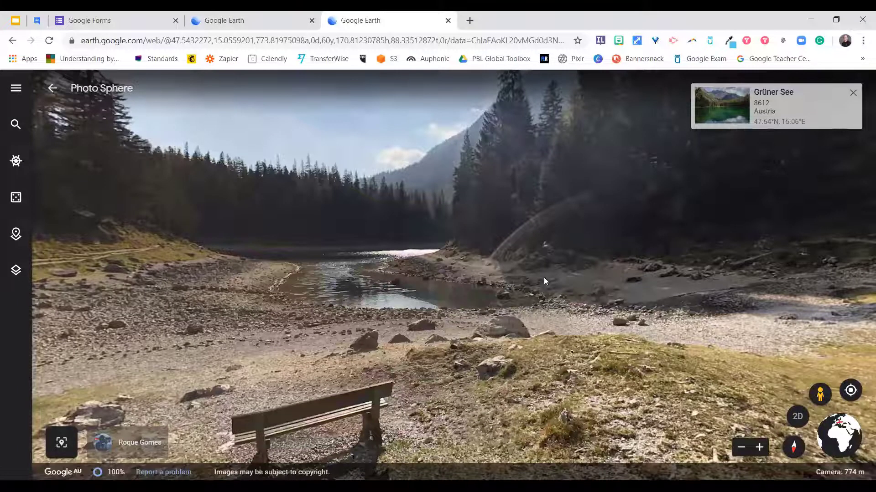
pyautogui.moveTo(262, 291); pyautogui.dragTo(532, 285)
pyautogui.moveTo(215, 282); pyautogui.dragTo(390, 286)
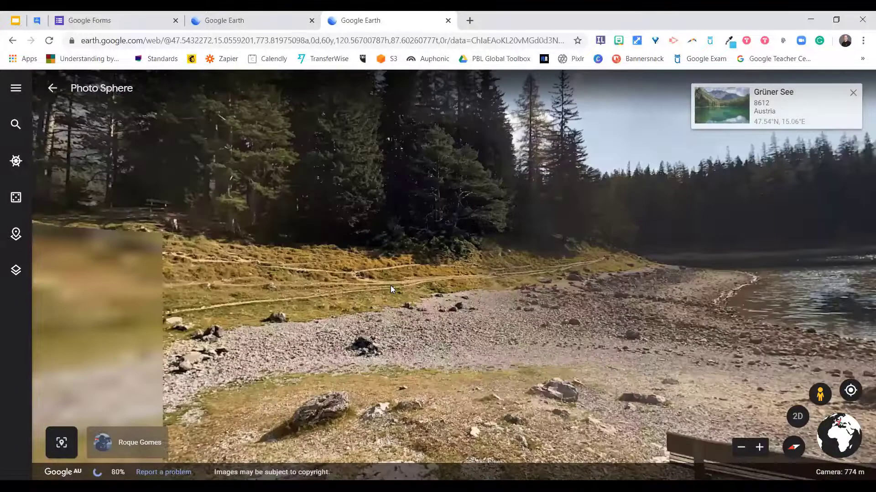
pyautogui.moveTo(312, 260); pyautogui.dragTo(385, 270)
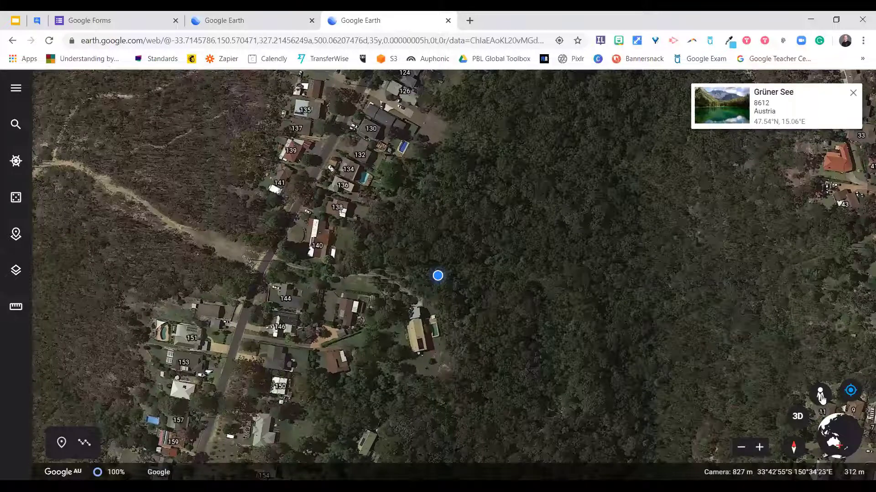
# - Check the area around the current location for Street View coverage without entering it
pyautogui.moveTo(819, 394); pyautogui.dragTo(253, 258)
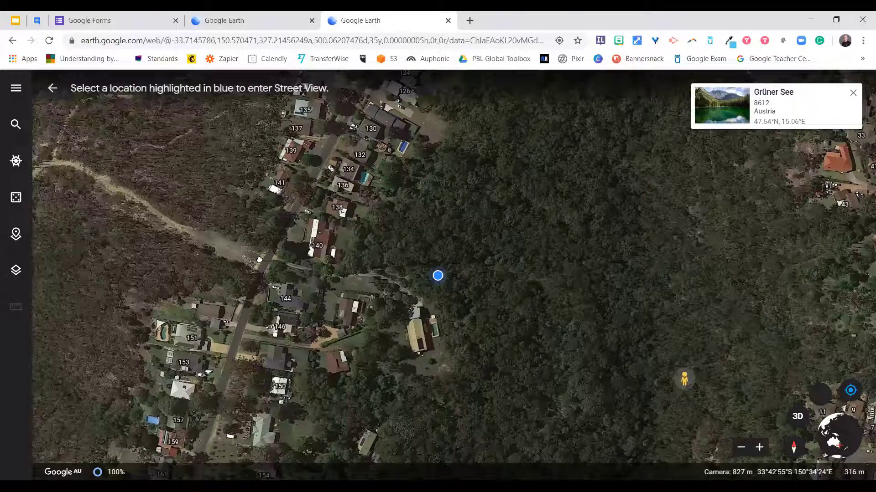
pyautogui.moveTo(570, 357); pyautogui.dragTo(822, 388)
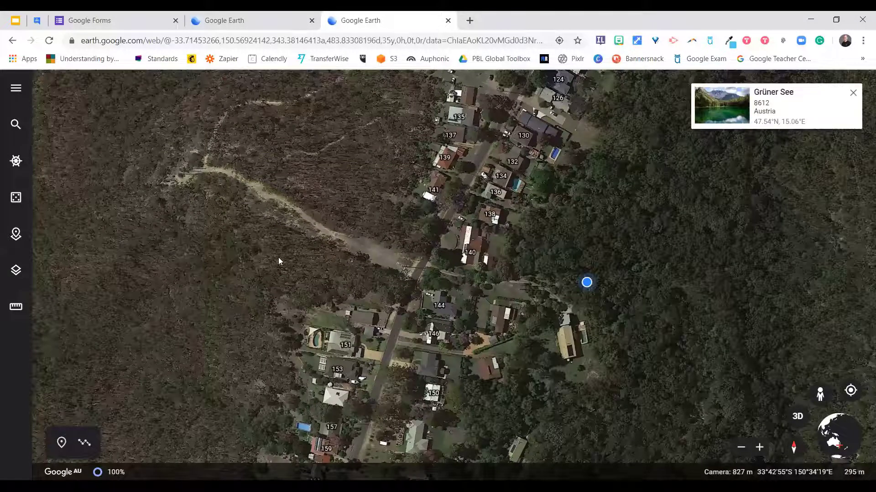
# - Search for "Sydney Opera house" and fly to it
pyautogui.click(30, 136)
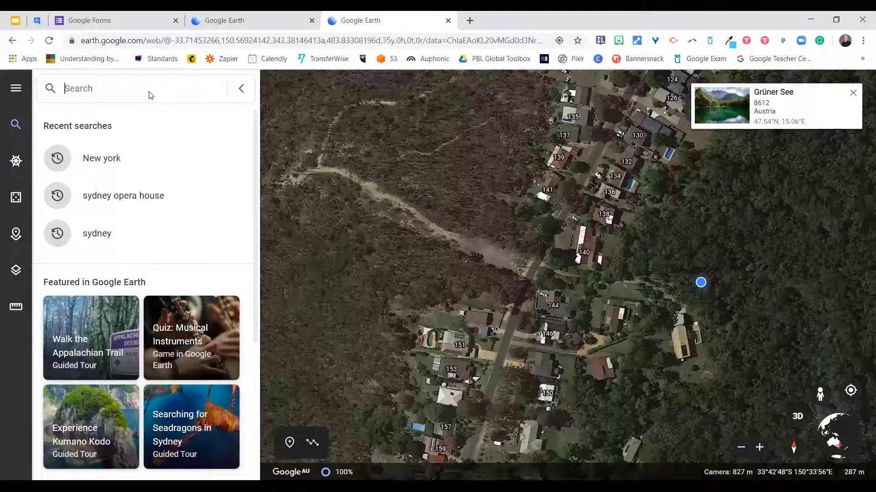
pyautogui.write('Sydn')
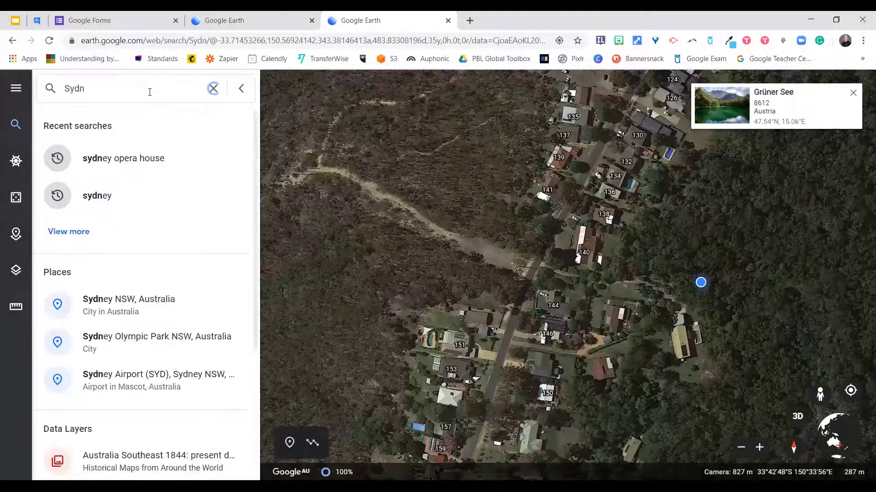
pyautogui.write('ey Opera')
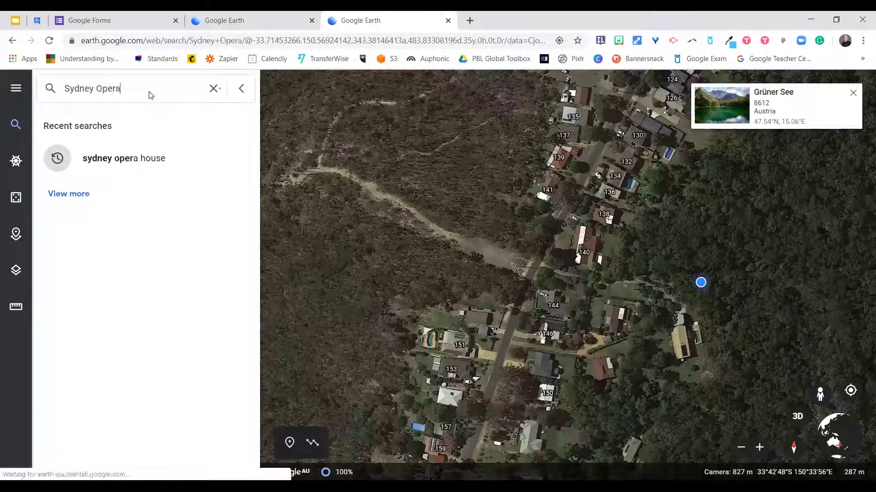
pyautogui.write(' house')
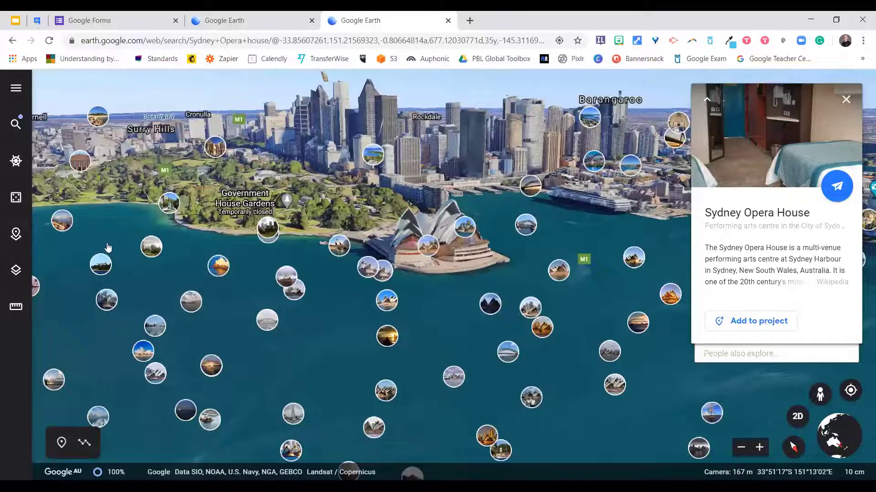
# - Turn off the Photos layer on the map and close the main menu
pyautogui.click(16, 88)
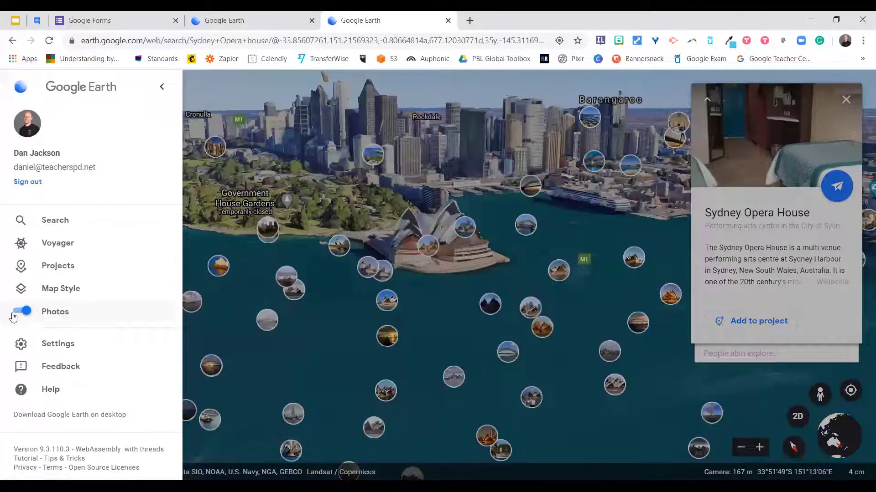
pyautogui.click(20, 311)
pyautogui.click(352, 307)
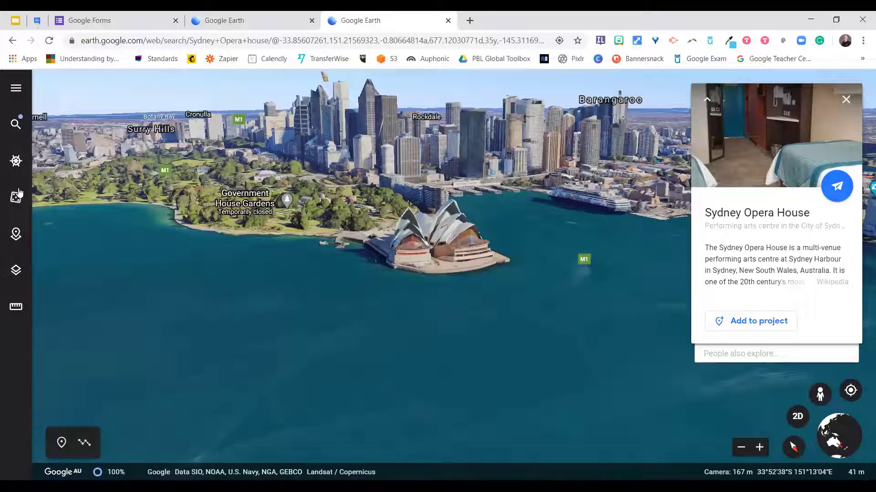
# - Open Voyager, browse the Editor's Picks stories, and switch to the Education category
pyautogui.click(16, 162)
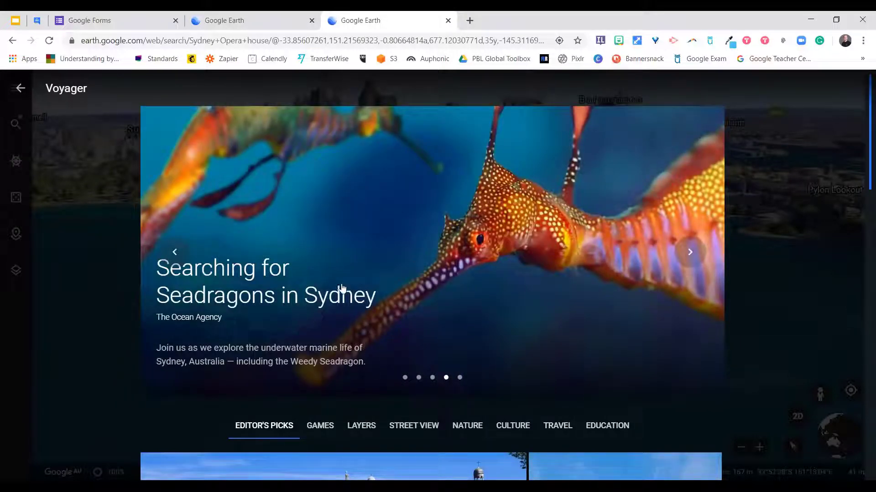
pyautogui.scroll(-1, 349, 310)
pyautogui.scroll(-3, 359, 302)
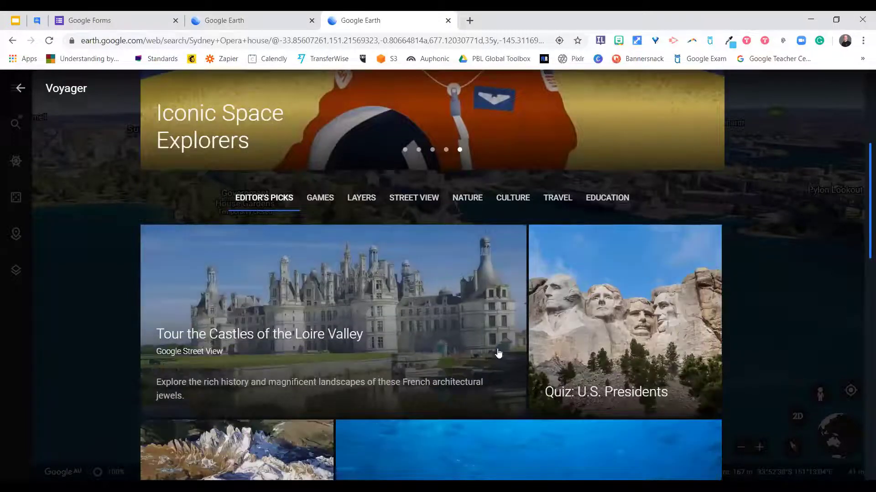
pyautogui.scroll(-3, 450, 349)
pyautogui.scroll(-1, 456, 351)
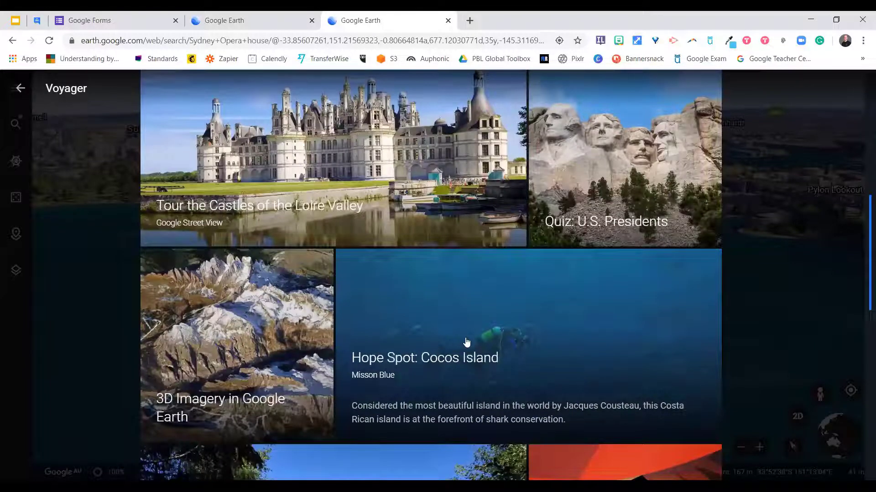
pyautogui.scroll(4, 479, 338)
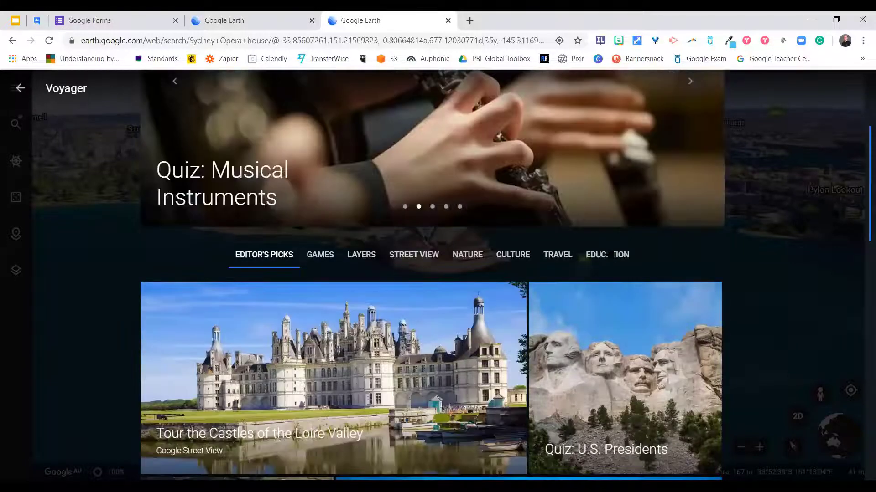
pyautogui.click(613, 255)
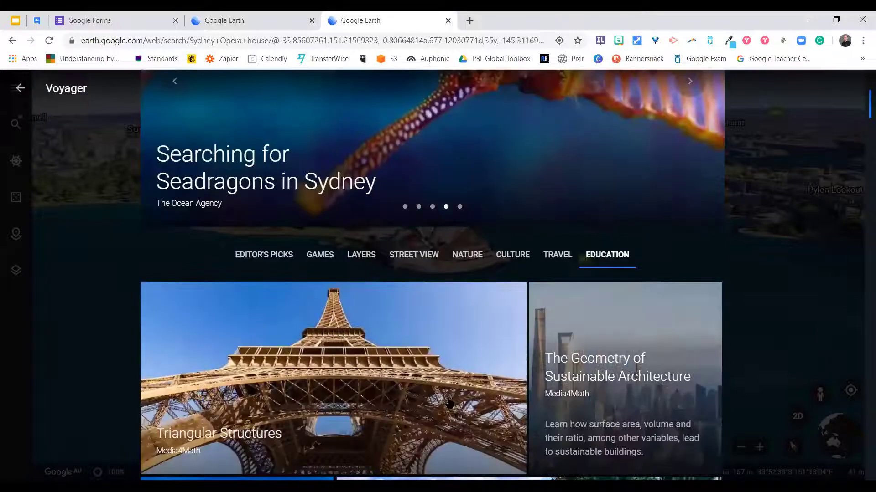
# - Find the story "James Cook's First Voyage to New Zealand" among the Education stories and start it
pyautogui.scroll(-3, 455, 399)
pyautogui.scroll(-7, 457, 401)
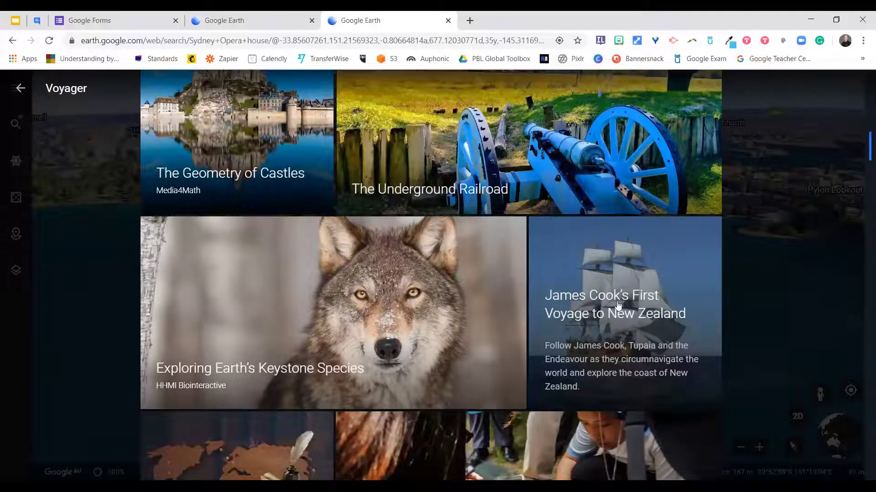
pyautogui.click(598, 356)
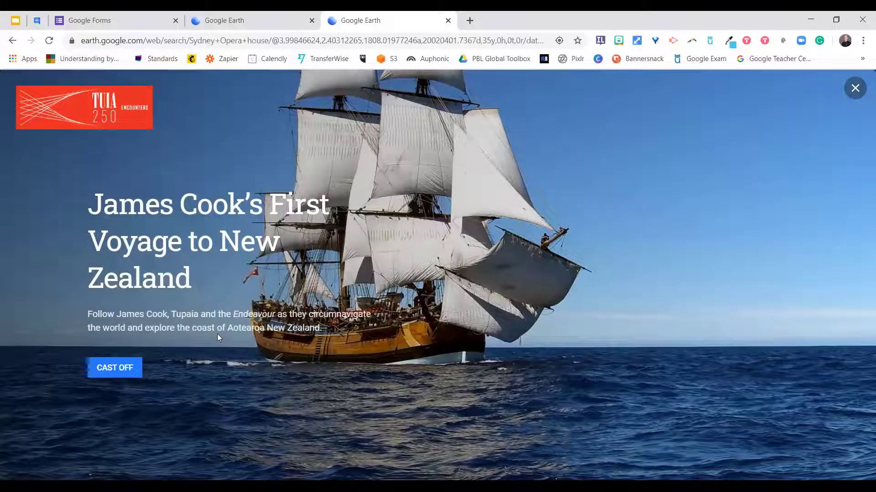
pyautogui.click(113, 368)
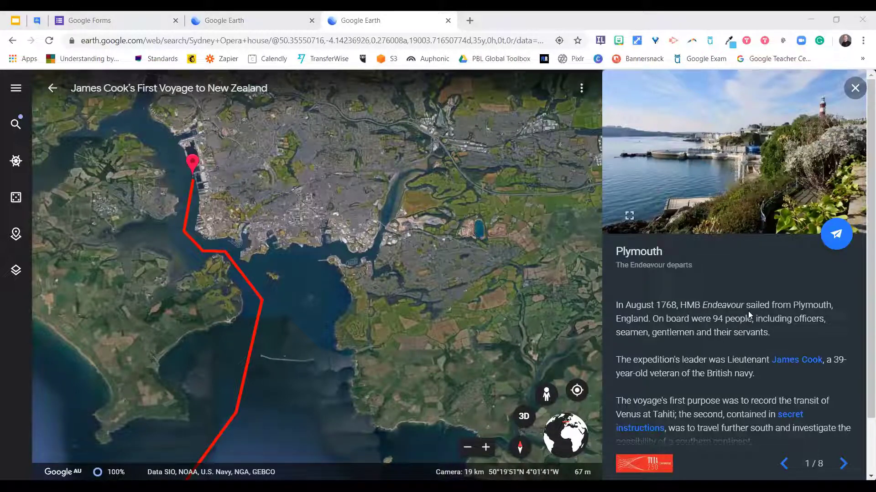
# - Read the Plymouth and Matavai Bay stops of the Cook voyage story and advance to the Tūranganui-a-Kiwa stop
pyautogui.scroll(-2, 752, 333)
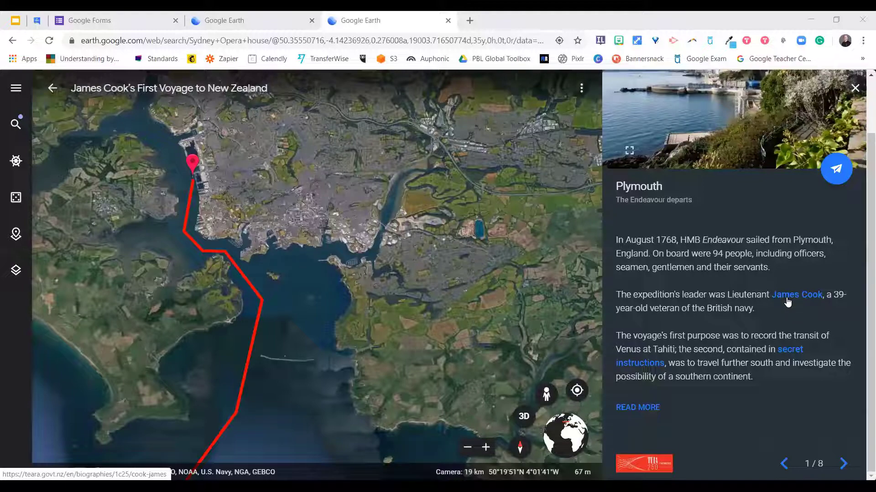
pyautogui.scroll(2, 747, 332)
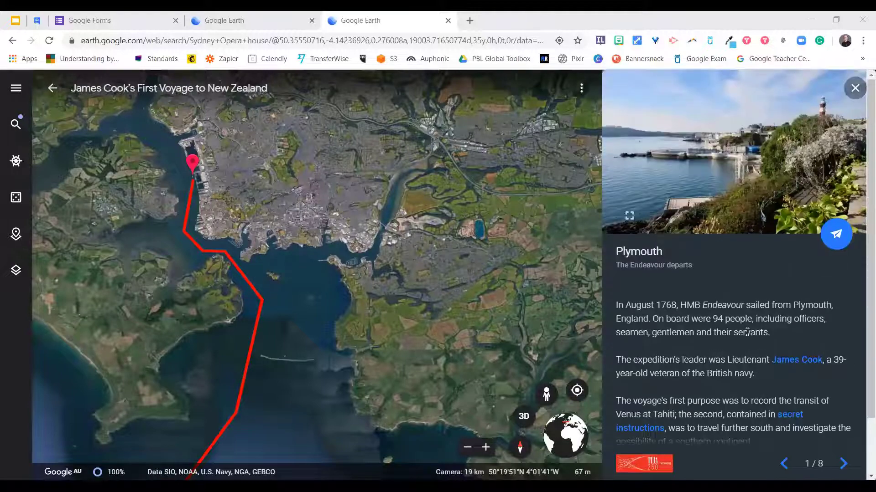
pyautogui.scroll(-2, 746, 332)
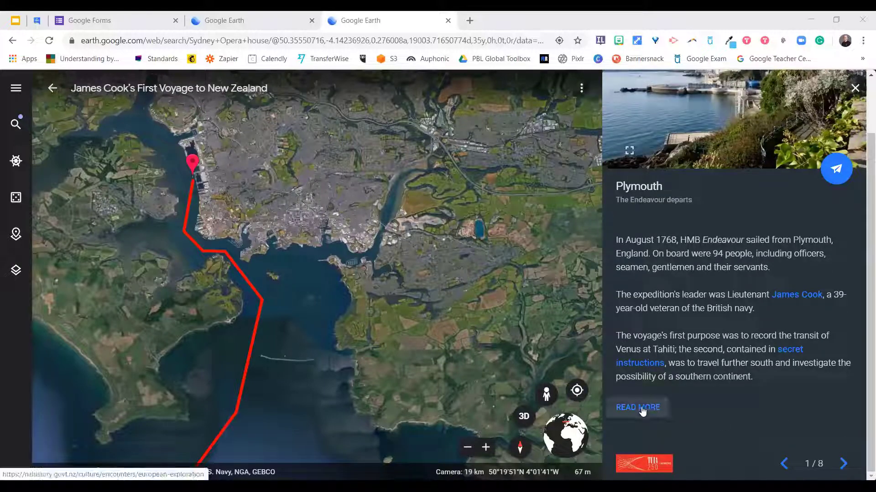
pyautogui.click(843, 465)
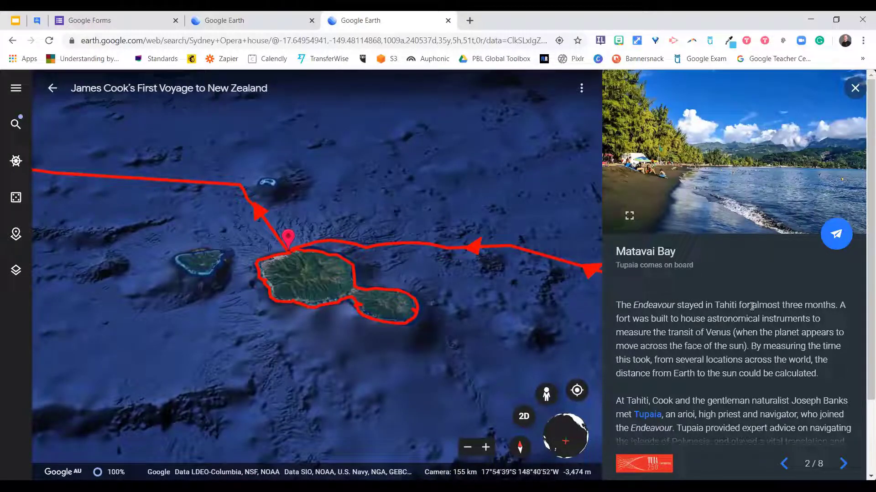
pyautogui.scroll(-1, 759, 306)
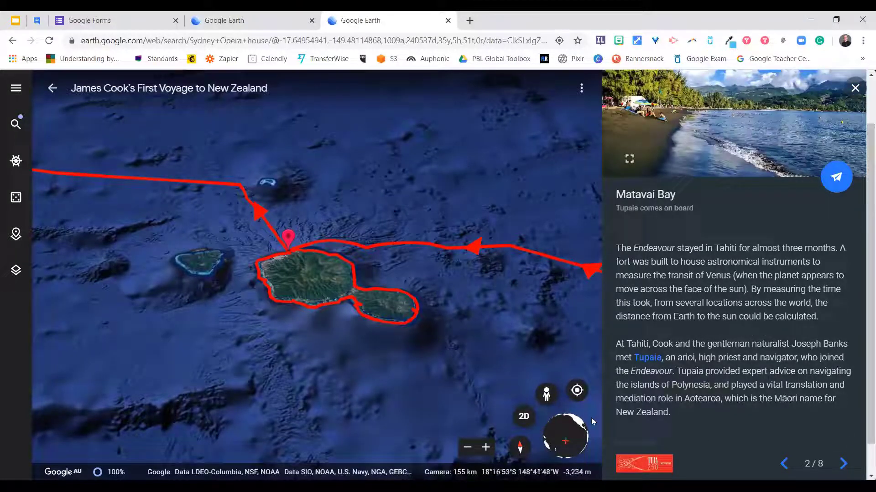
pyautogui.click(839, 465)
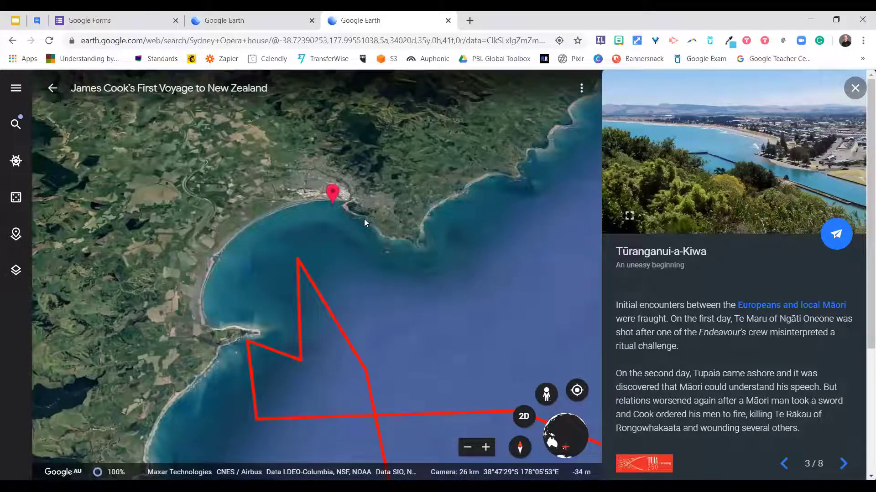
# - Enter Street View on the Gisborne shore near the Tūranganui-a-Kiwa marker and look around the surroundings
pyautogui.scroll(5, 347, 282)
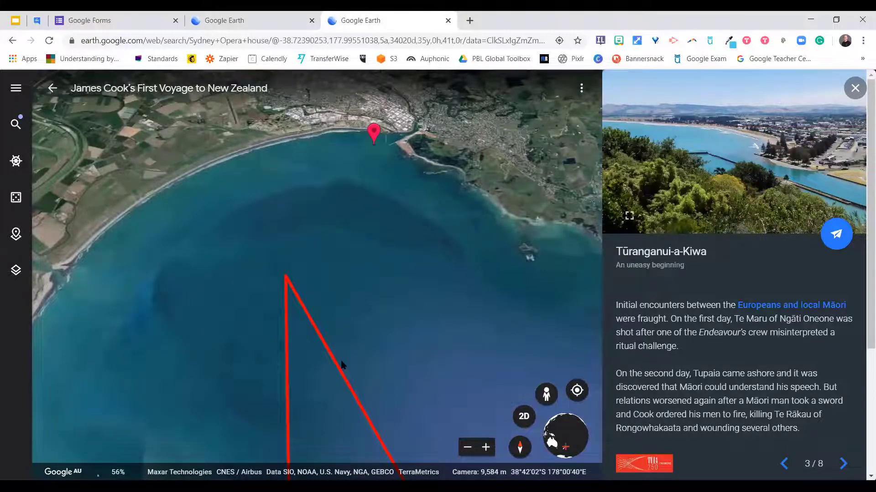
pyautogui.scroll(5, 343, 365)
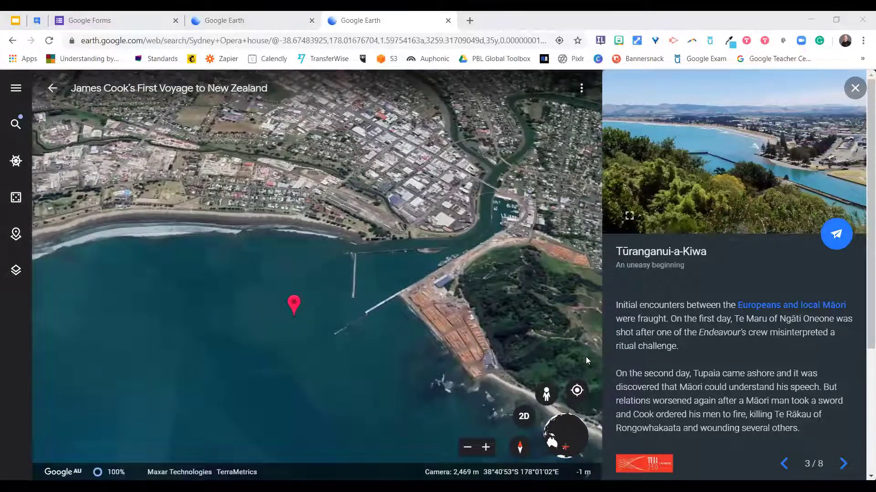
pyautogui.moveTo(547, 395)
pyautogui.mouseDown()
pyautogui.moveTo(442, 303)
pyautogui.moveTo(454, 261)
pyautogui.moveTo(403, 265)
pyautogui.moveTo(390, 246)
pyautogui.moveTo(302, 222)
pyautogui.moveTo(292, 205)
pyautogui.moveTo(172, 202)
pyautogui.mouseUp()
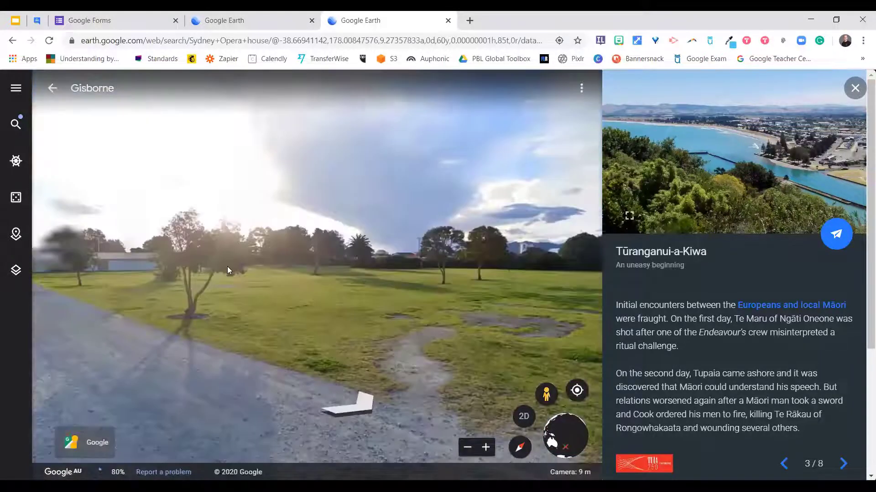
pyautogui.click(440, 233)
pyautogui.moveTo(143, 252); pyautogui.dragTo(487, 229)
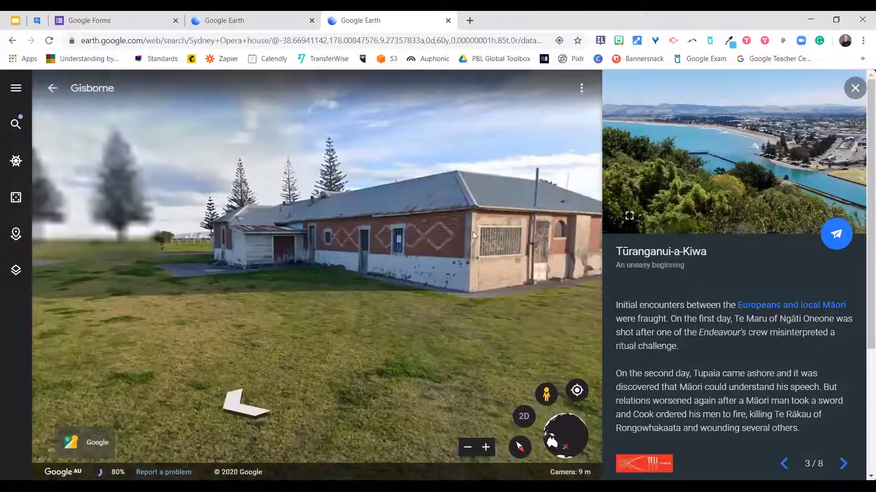
pyautogui.moveTo(189, 224); pyautogui.dragTo(420, 241)
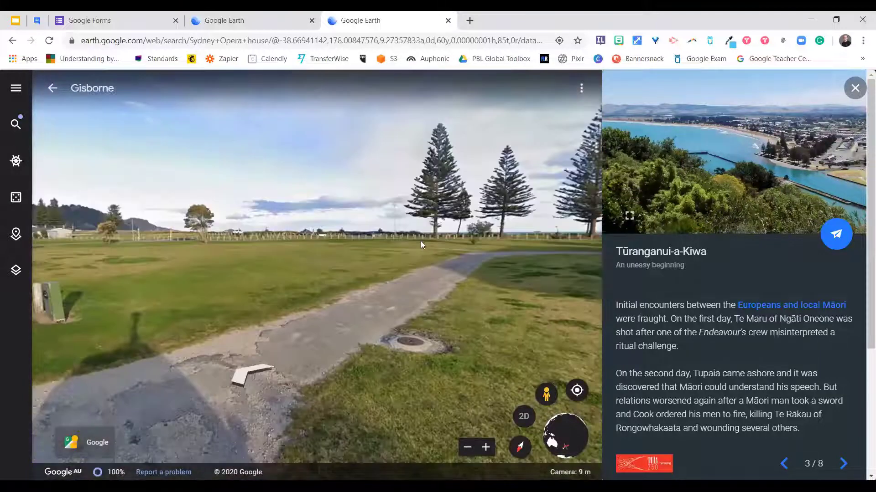
pyautogui.moveTo(183, 238); pyautogui.dragTo(447, 243)
pyautogui.moveTo(254, 254); pyautogui.dragTo(420, 241)
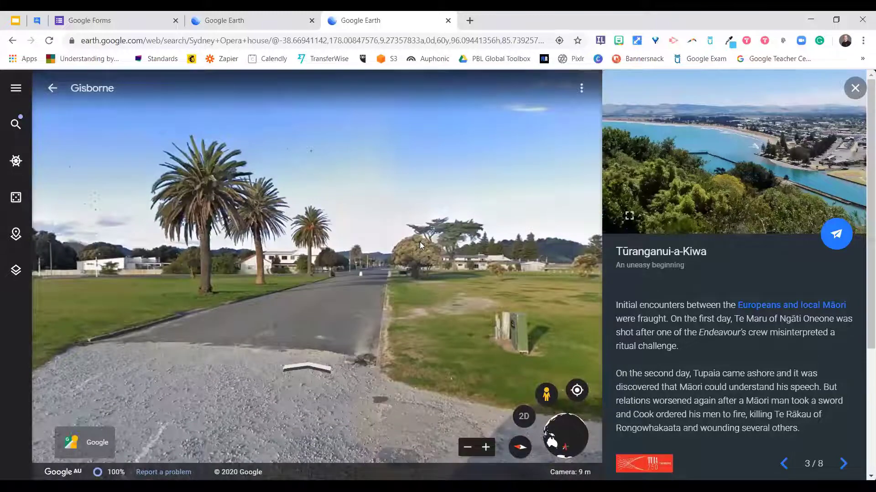
pyautogui.moveTo(74, 217); pyautogui.dragTo(157, 351)
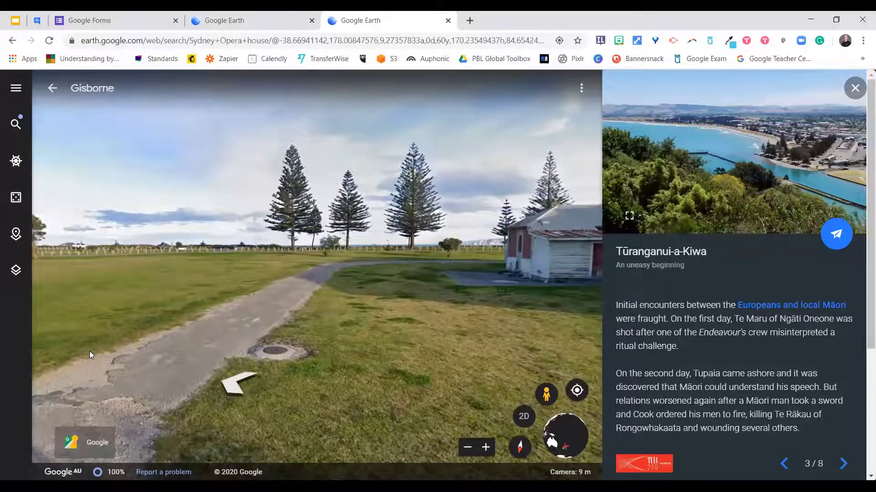
# - Advance the story to the Te Whanganui-a-Hei stop and close the story's information panel
pyautogui.click(843, 464)
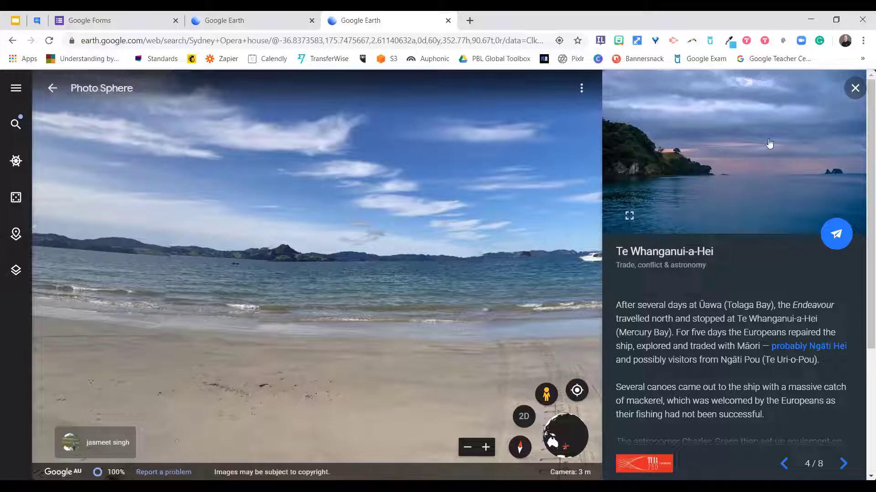
pyautogui.click(854, 89)
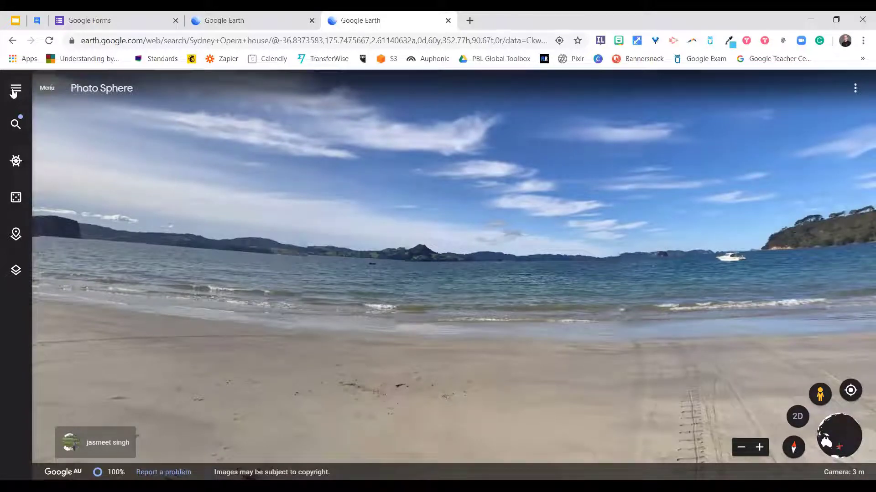
# - Create a new Google Earth project stored in Google Drive
pyautogui.click(15, 90)
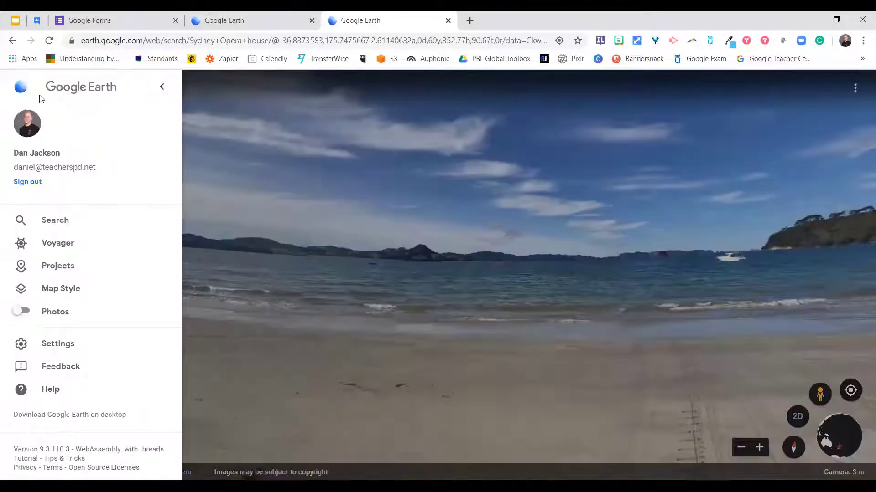
pyautogui.click(64, 265)
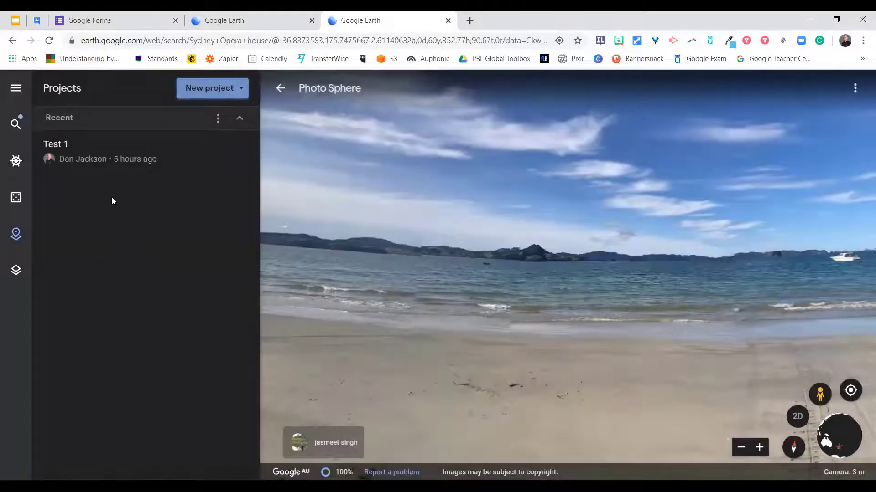
pyautogui.click(208, 91)
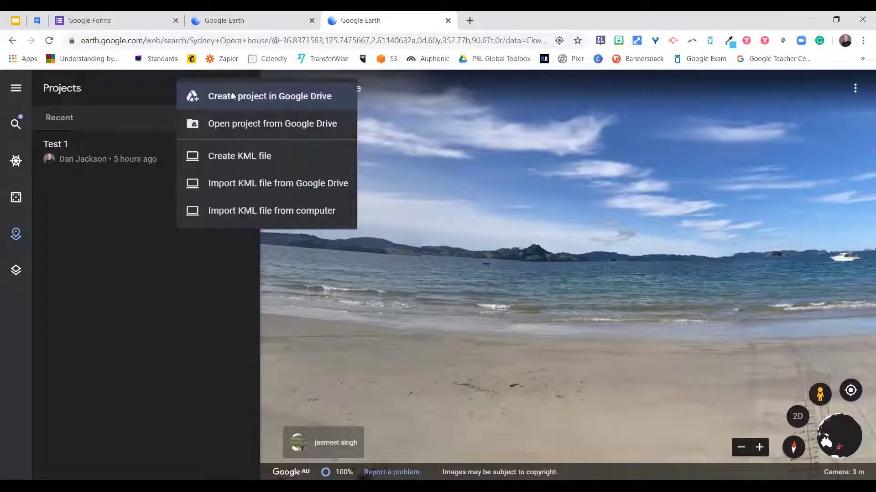
pyautogui.click(269, 96)
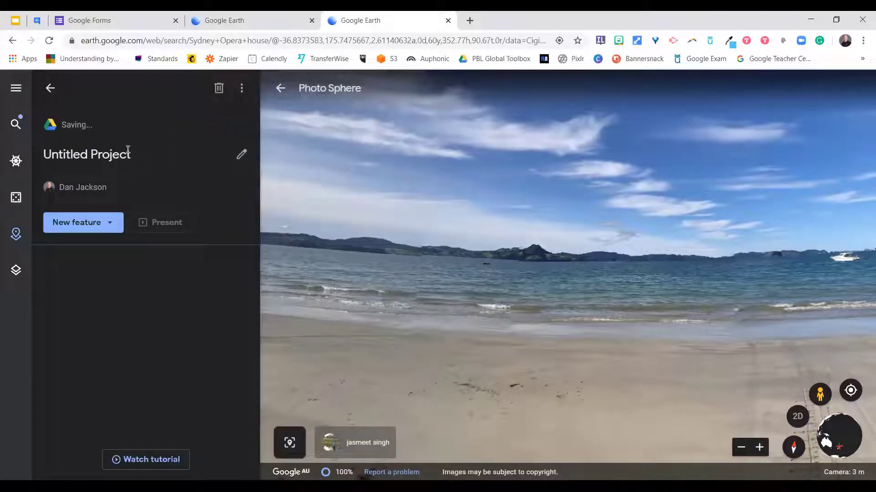
# - Title the project "Tour of Sydney" and give it the description "See some of the highlights of Sydney"
pyautogui.click(128, 154)
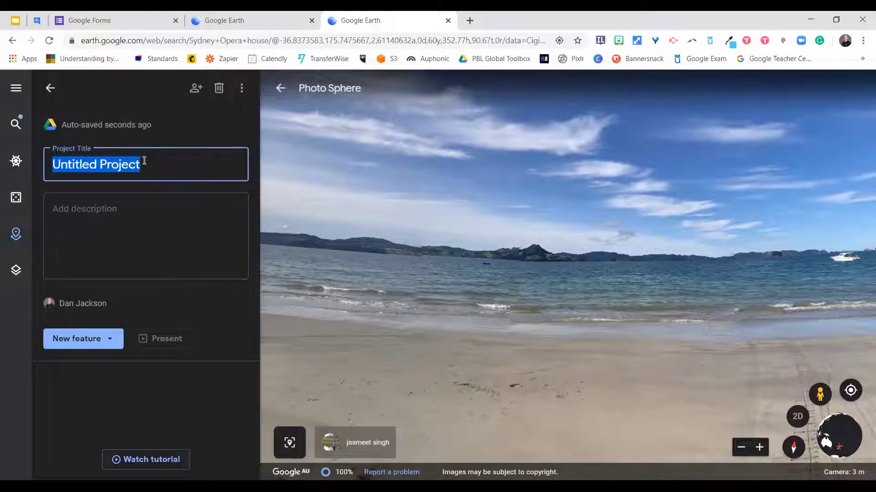
pyautogui.write('Tour')
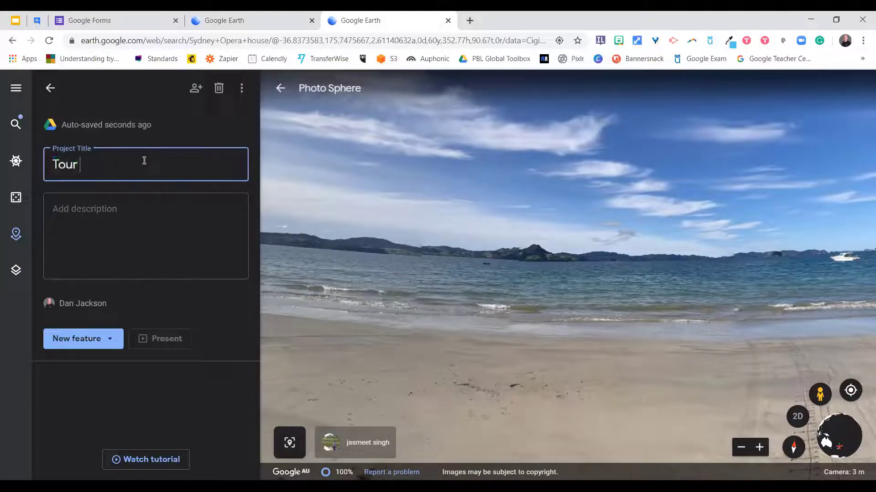
pyautogui.write(' of Sydney')
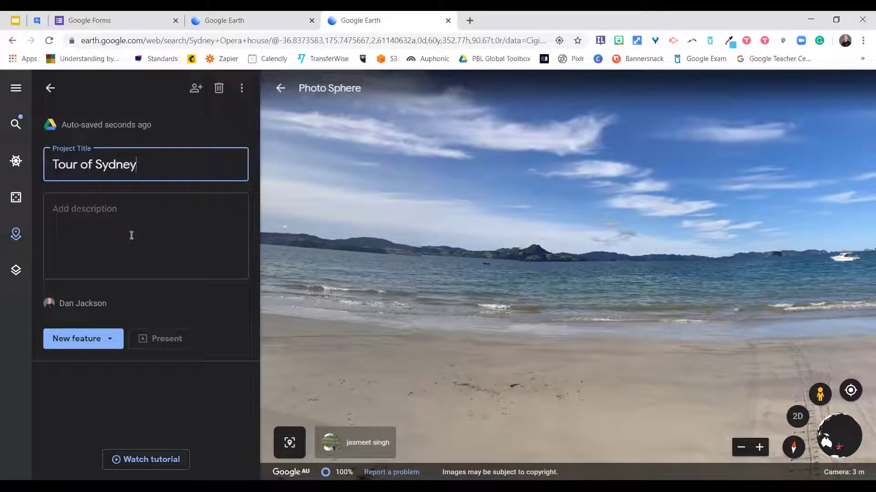
pyautogui.click(139, 219)
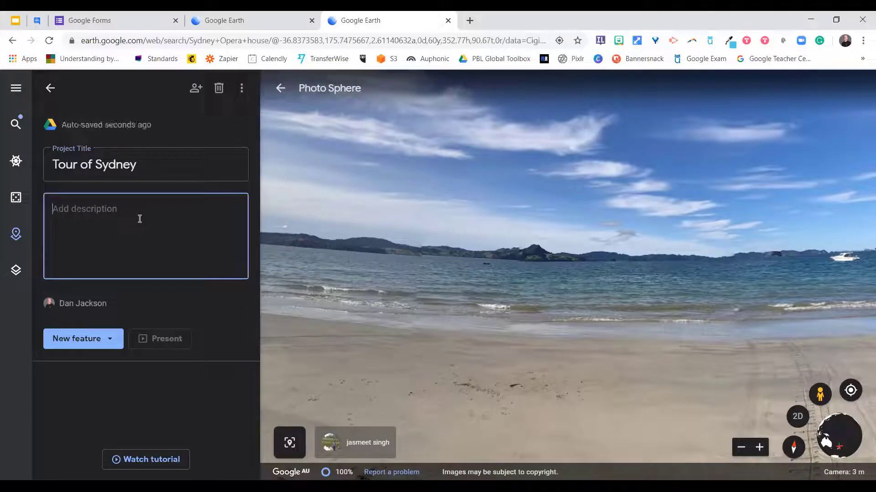
pyautogui.write('See some of t')
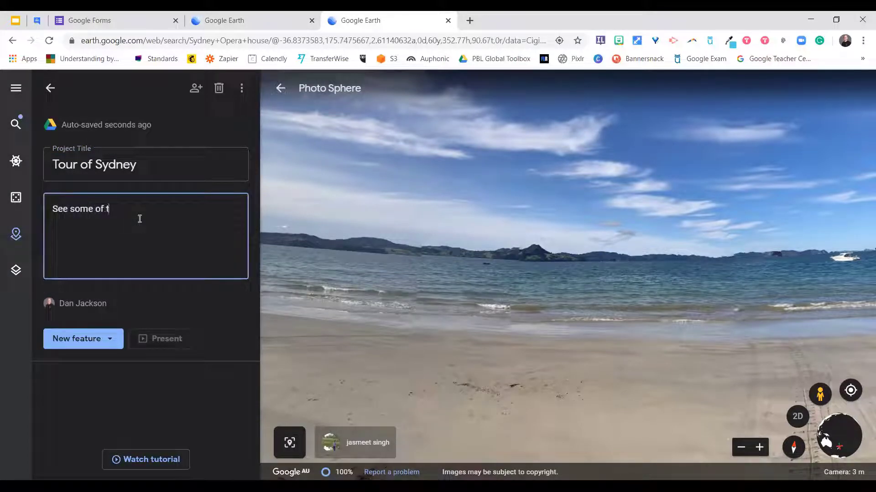
pyautogui.write('he highlights of Sydney')
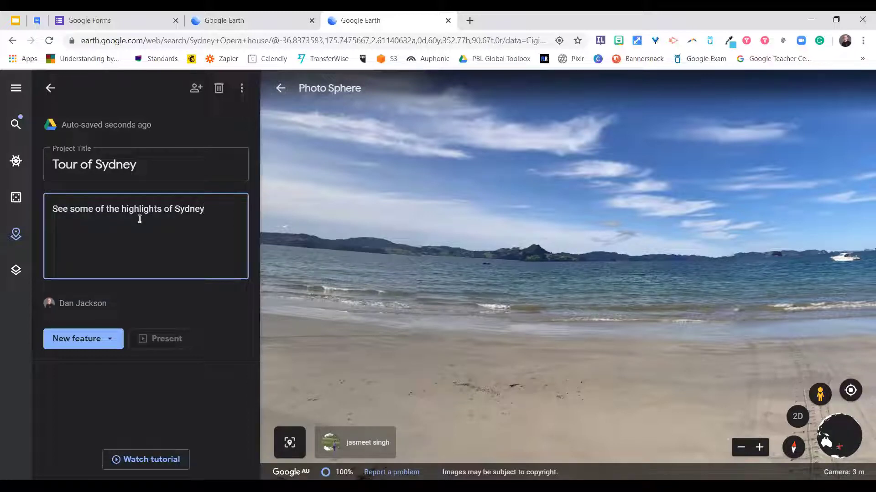
pyautogui.click(191, 292)
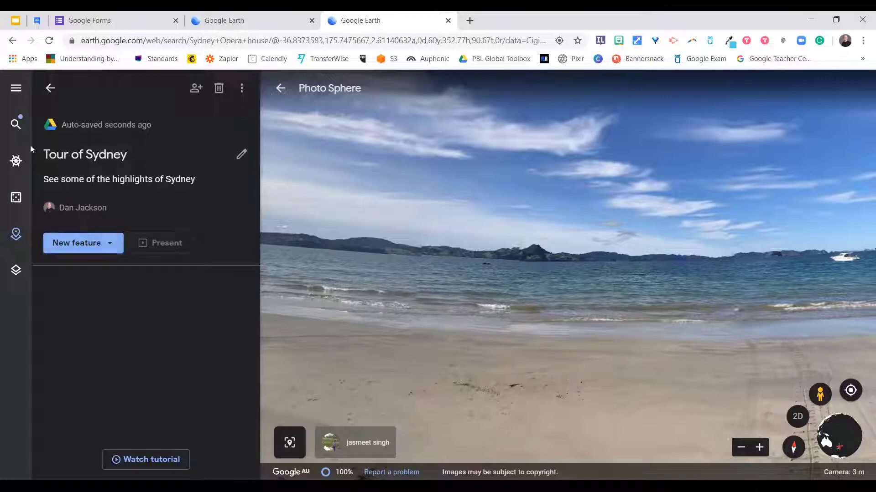
# - Fly to the Sydney Opera House from the search and add it to the Tour of Sydney project, opening the place for editing
pyautogui.click(15, 124)
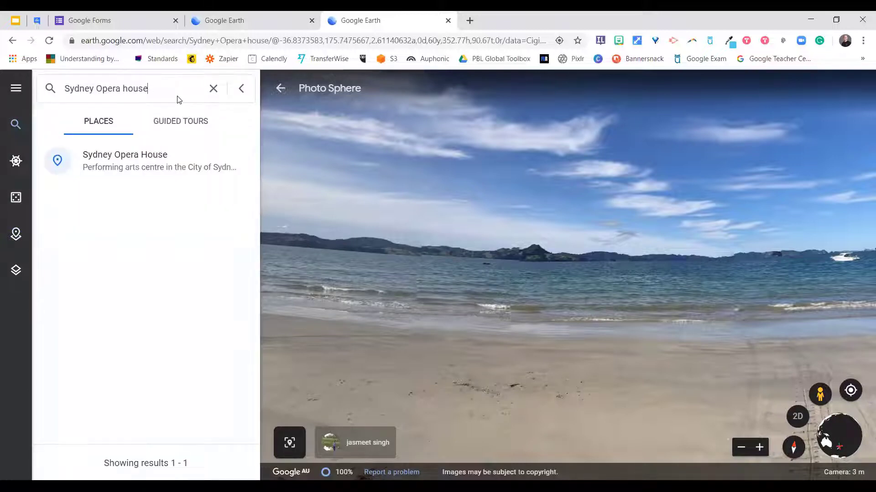
pyautogui.press('Return')
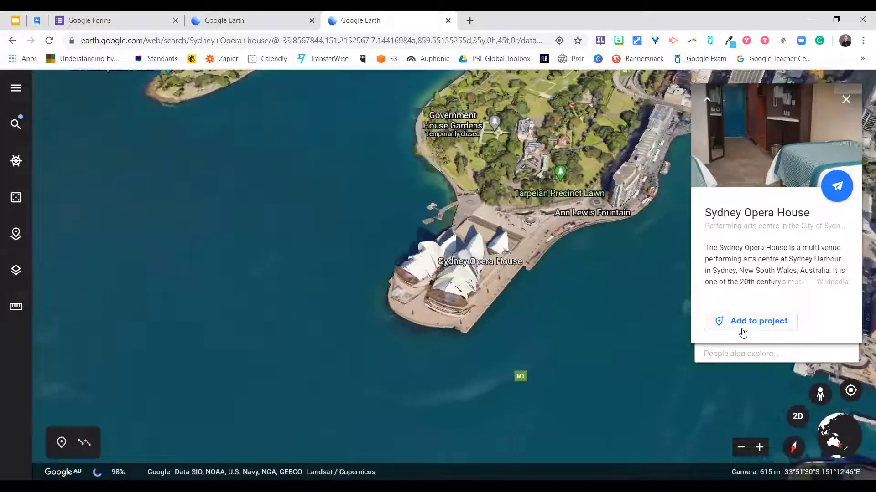
pyautogui.click(741, 324)
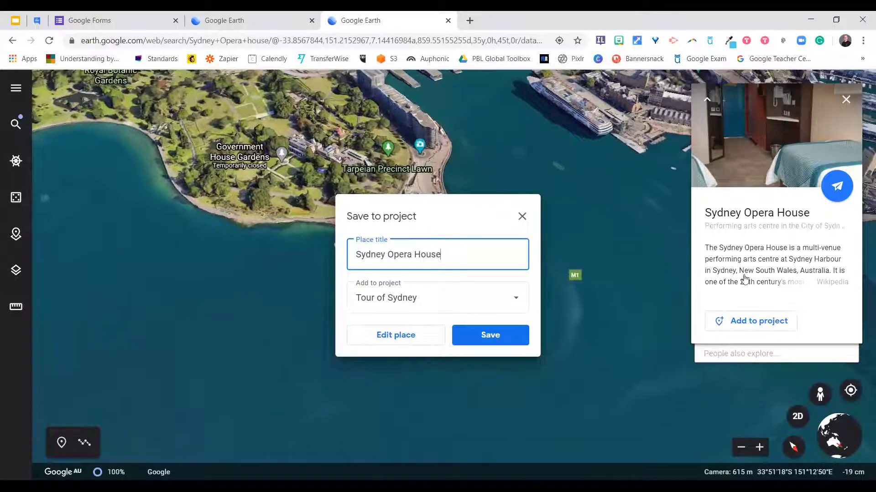
pyautogui.click(400, 338)
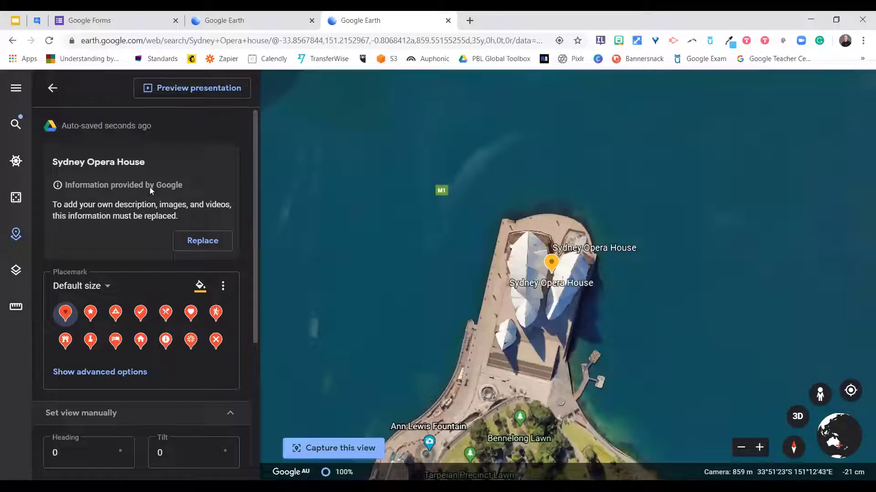
# - Replace the Google-provided information of the Sydney Opera House place and run a Google image search for "sydney opera house"
pyautogui.click(203, 242)
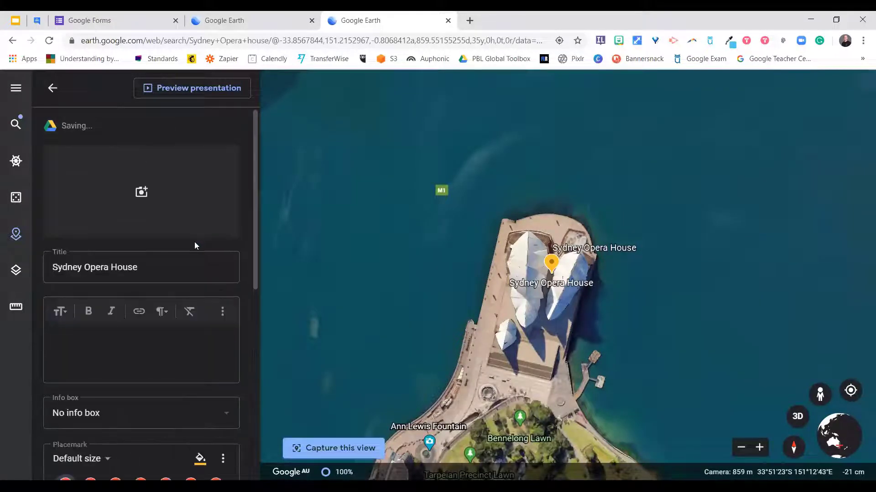
pyautogui.click(140, 193)
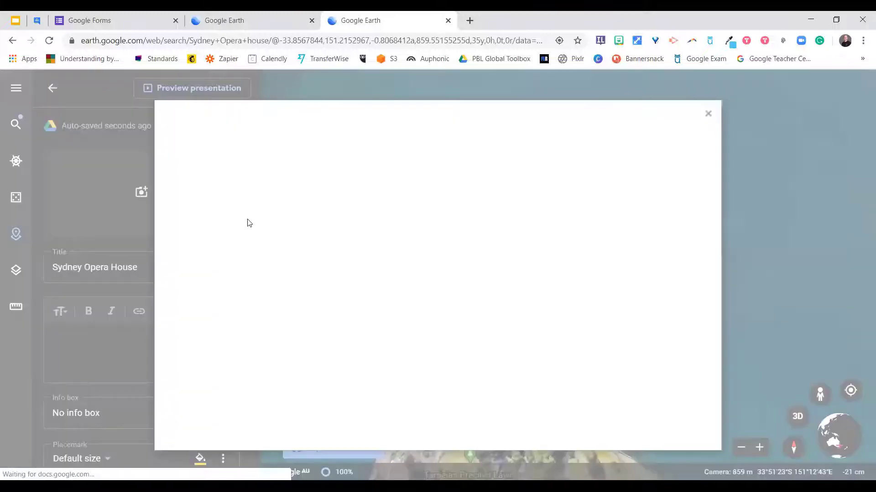
pyautogui.click(260, 148)
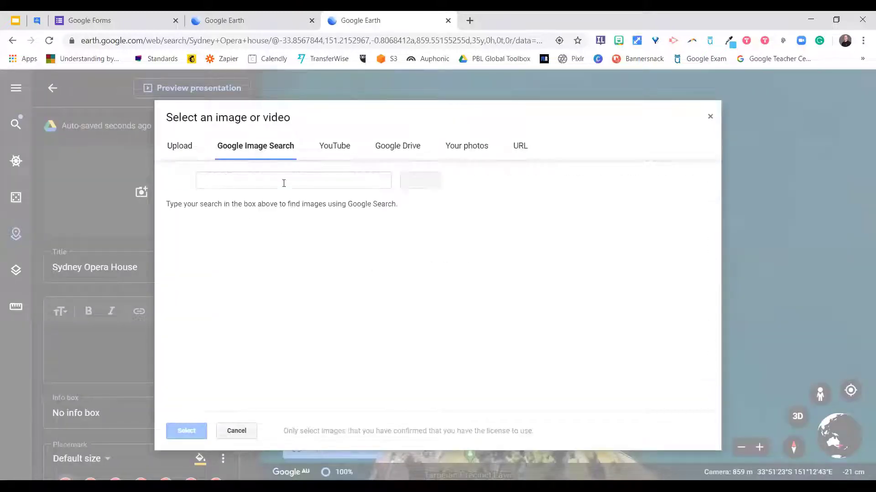
pyautogui.click(286, 180)
pyautogui.write('syd')
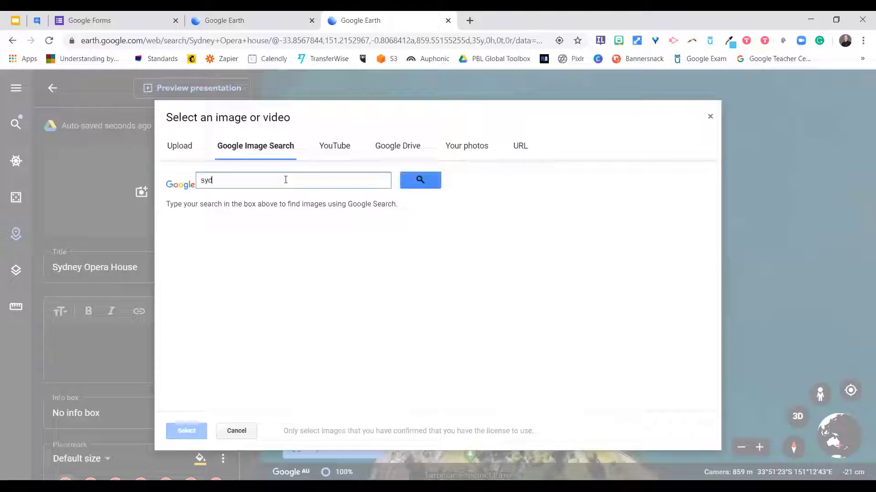
pyautogui.write('ney opera house')
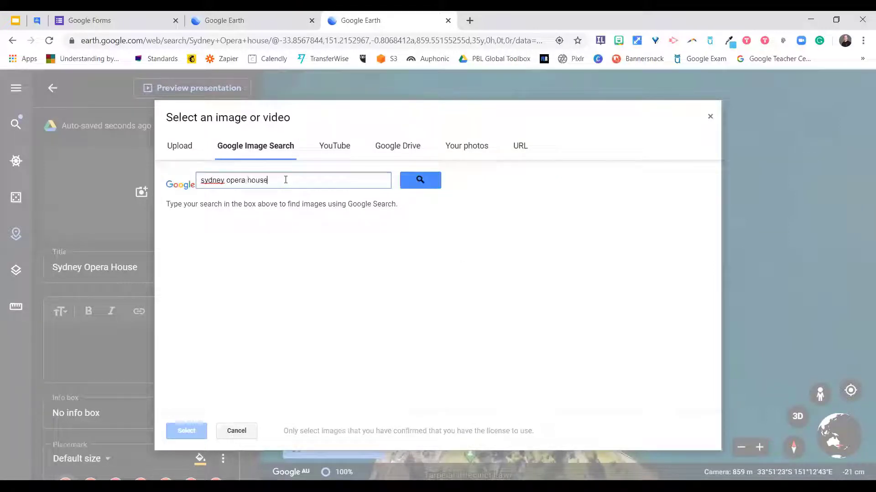
pyautogui.press('Return')
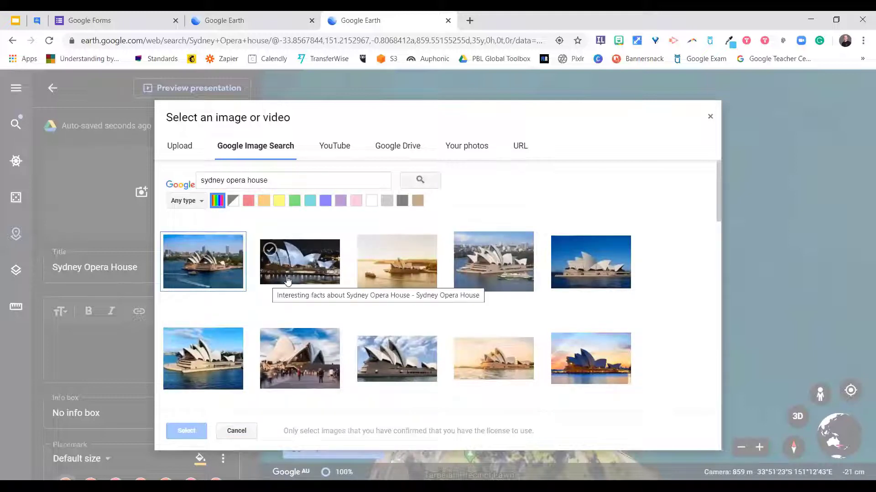
# - Add the image of the Opera House's white sails against a plain blue sky to the place
pyautogui.click(583, 276)
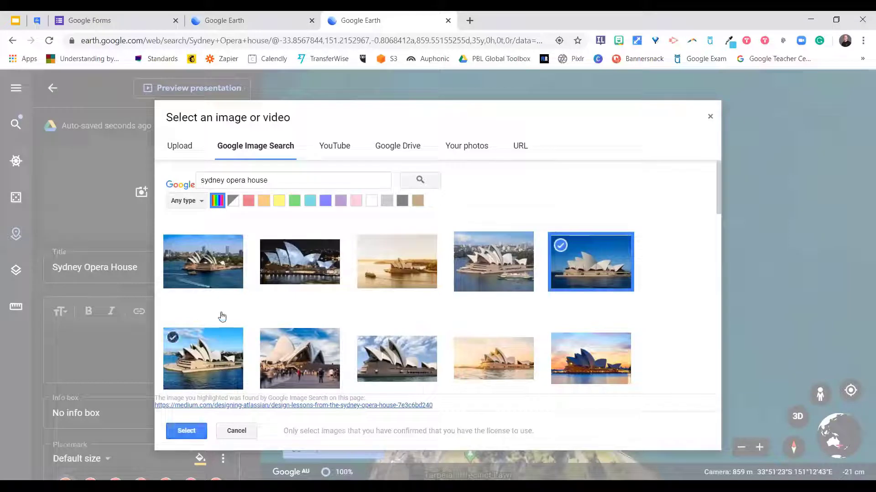
pyautogui.click(216, 283)
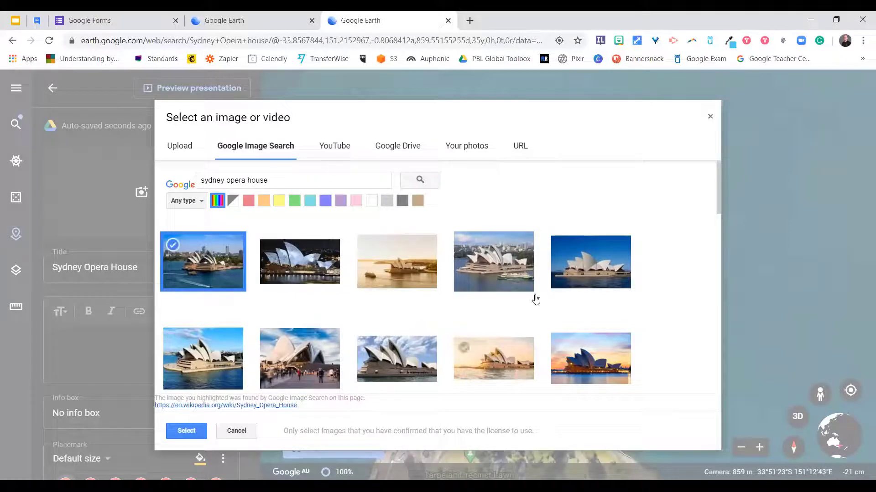
pyautogui.click(187, 431)
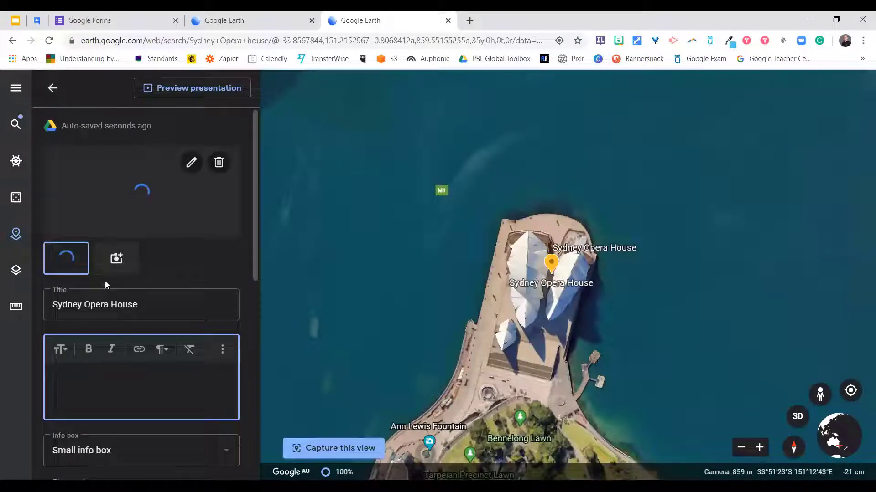
# - Search YouTube for "sydney opera house", add the video "Sydney Opera House: Building an Icon | The B1M", and switch the media preview to the photo
pyautogui.click(117, 259)
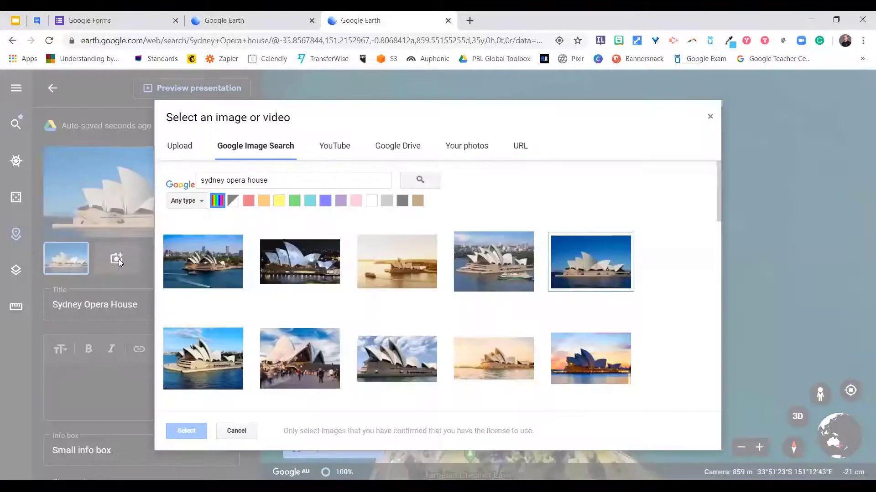
pyautogui.click(340, 156)
pyautogui.write('oper')
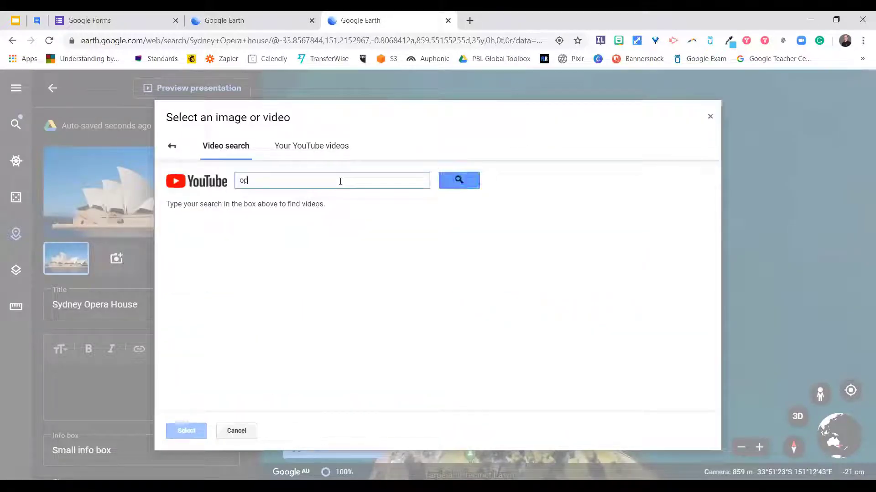
pyautogui.press('BackSpace')
pyautogui.press('BackSpace')
pyautogui.write('sydn')
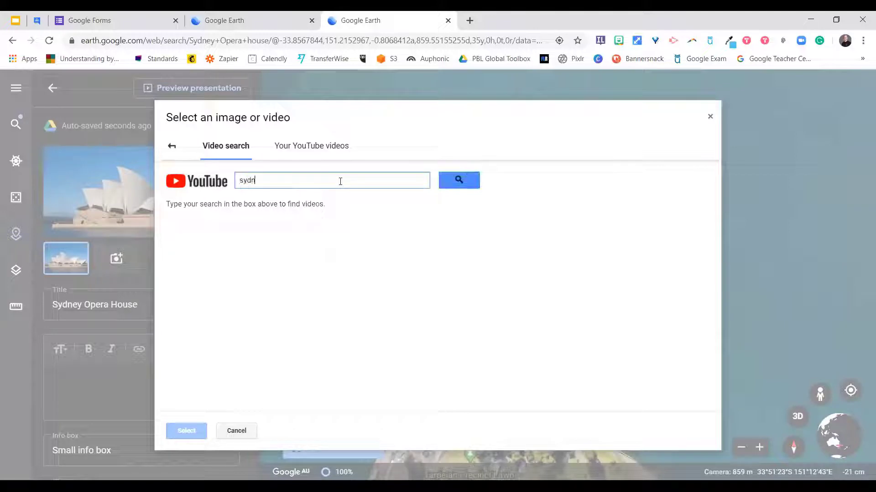
pyautogui.write('ey opera house')
pyautogui.press('Return')
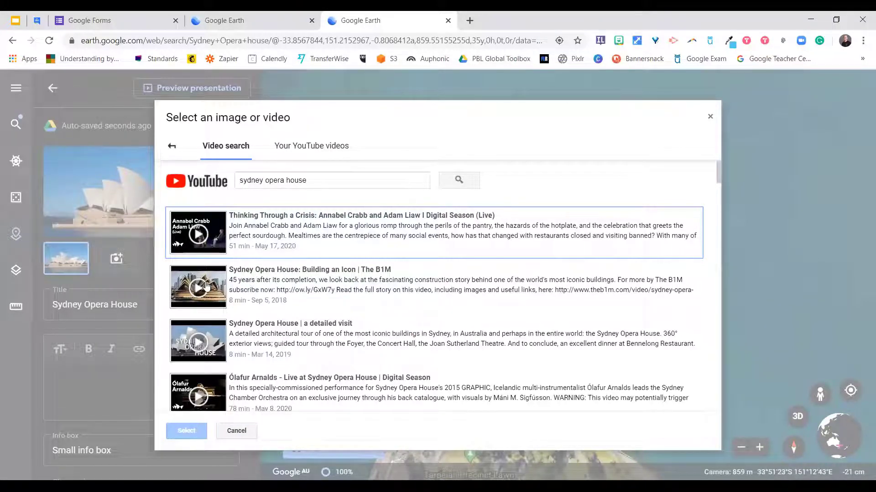
pyautogui.click(247, 279)
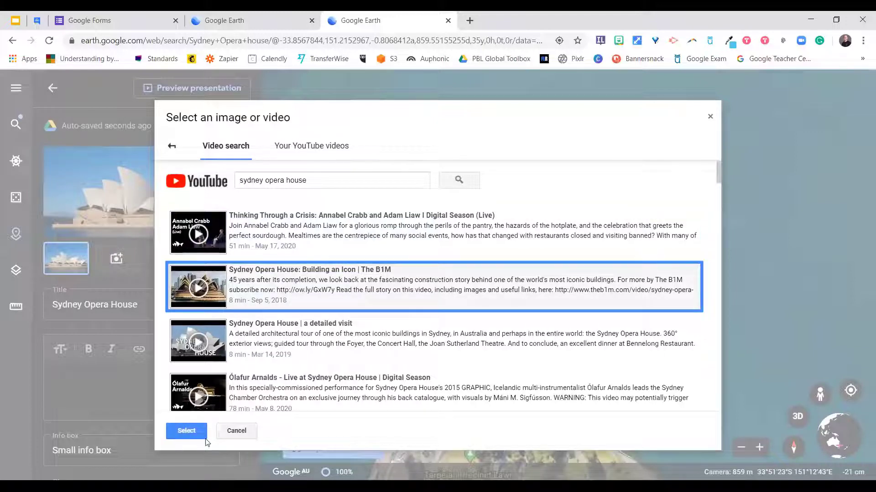
pyautogui.click(192, 431)
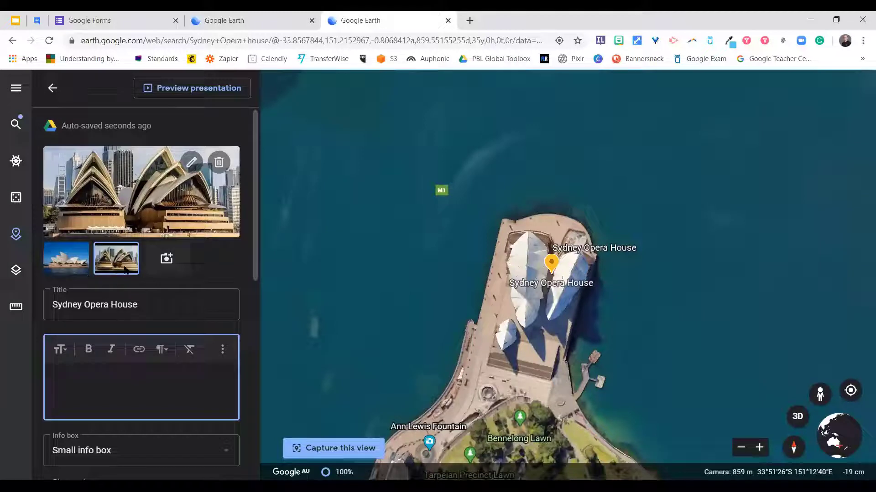
pyautogui.click(117, 256)
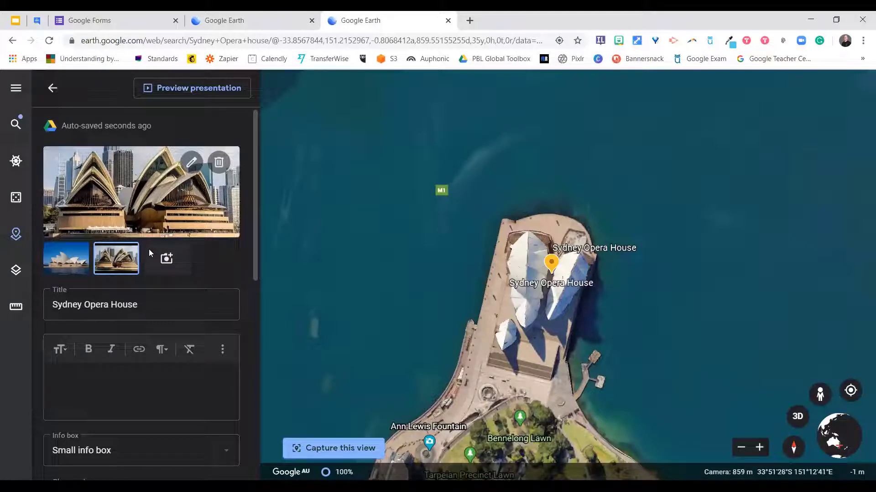
pyautogui.click(72, 257)
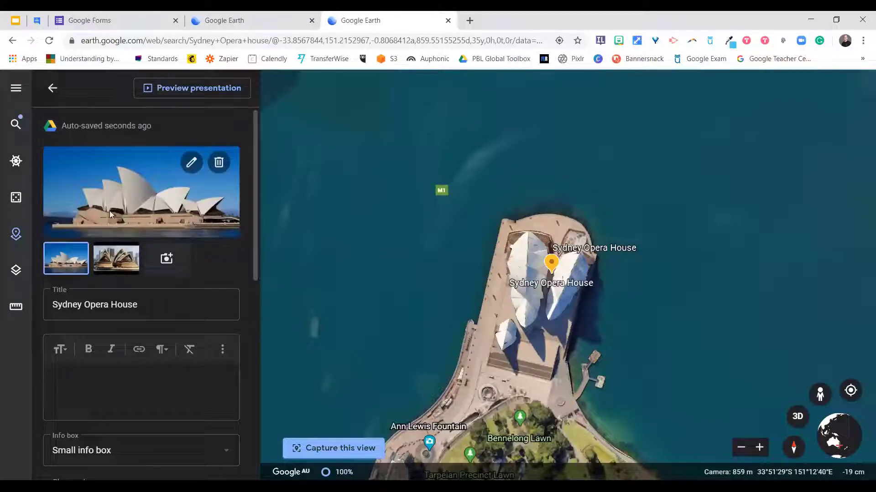
# - Enter the place description "The iconic Opera House" with "How was it built?" as a second paragraph
pyautogui.scroll(-3, 166, 300)
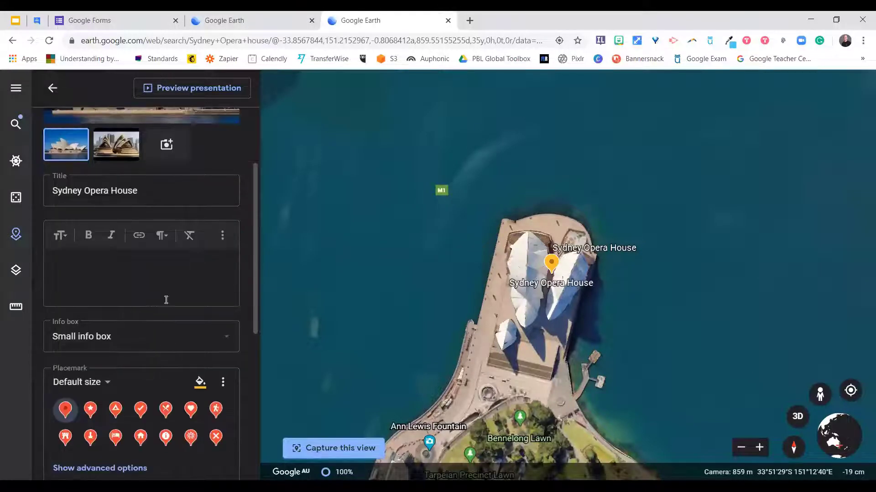
pyautogui.click(176, 273)
pyautogui.write('Th')
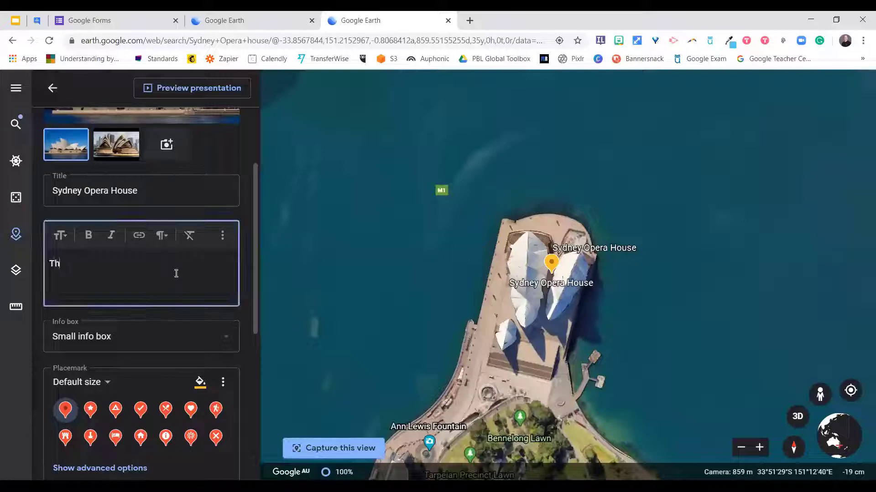
pyautogui.write('e icon')
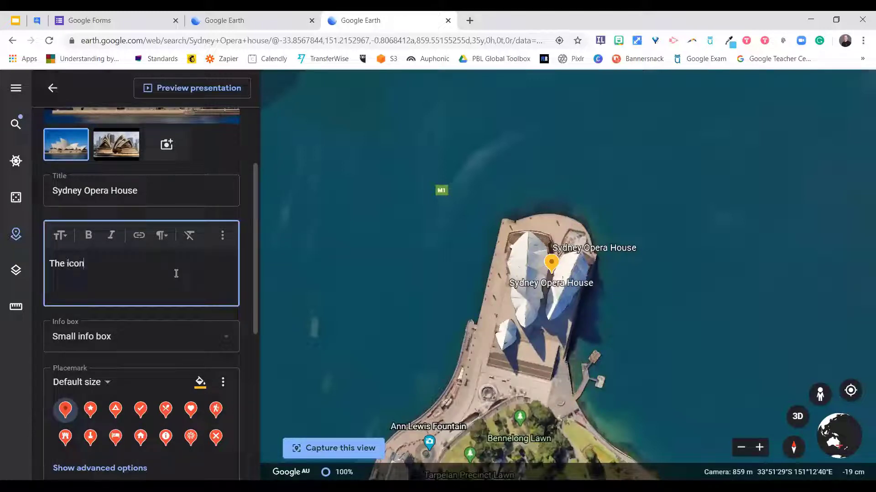
pyautogui.write('ic Opera House')
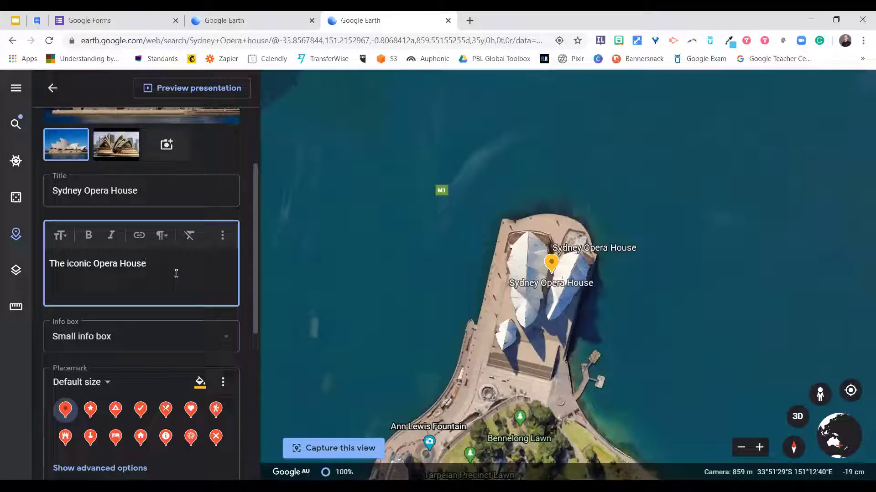
pyautogui.press('Return')
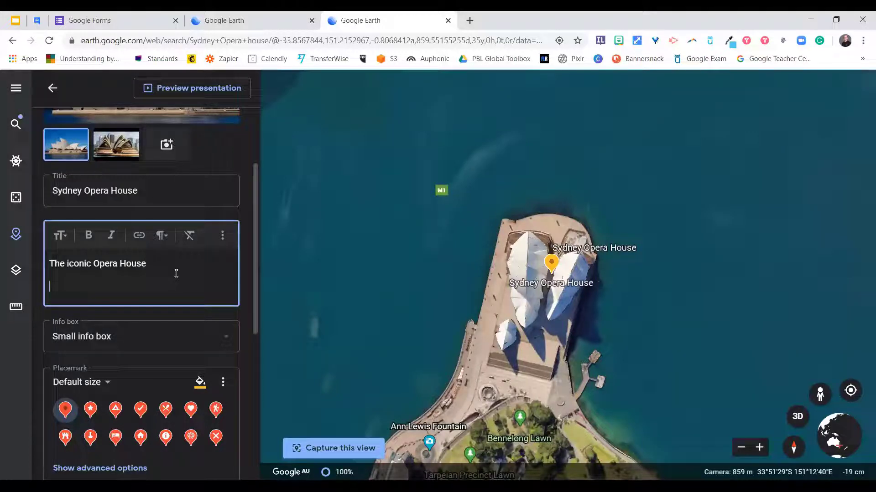
pyautogui.write('How was it built?')
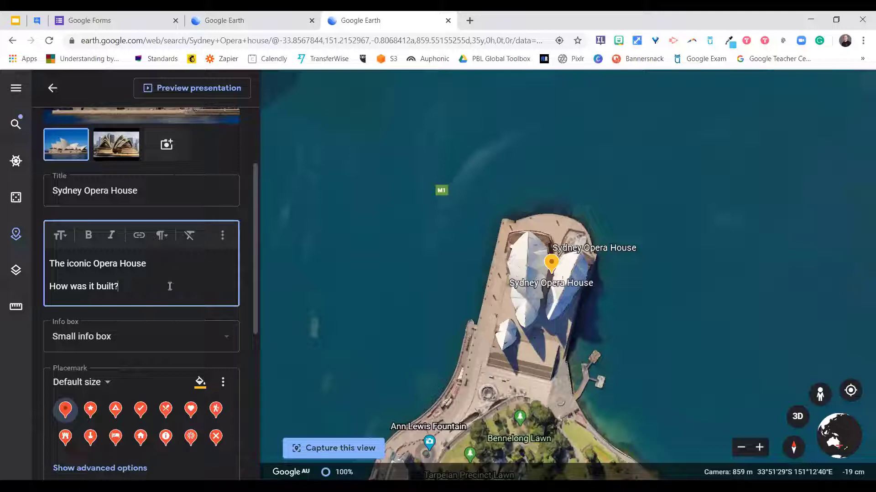
# - Preview the presentation, advance the info box media to the video, and return to editing the place
pyautogui.click(179, 91)
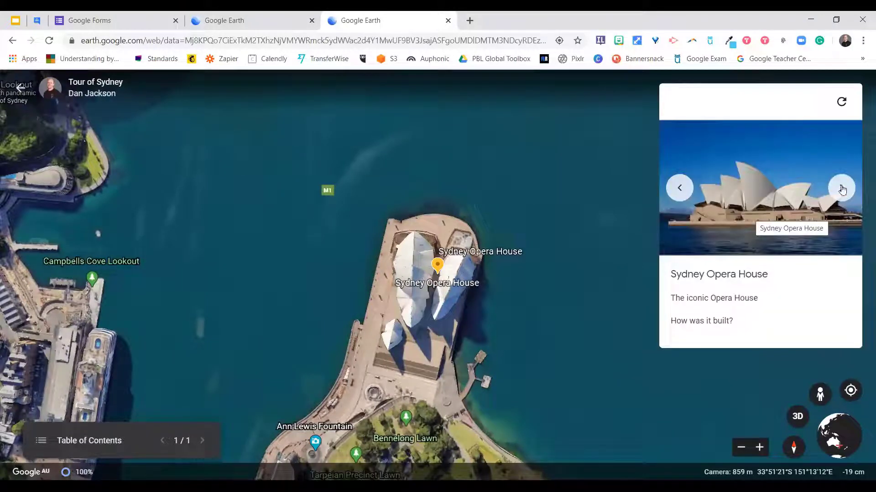
pyautogui.click(842, 189)
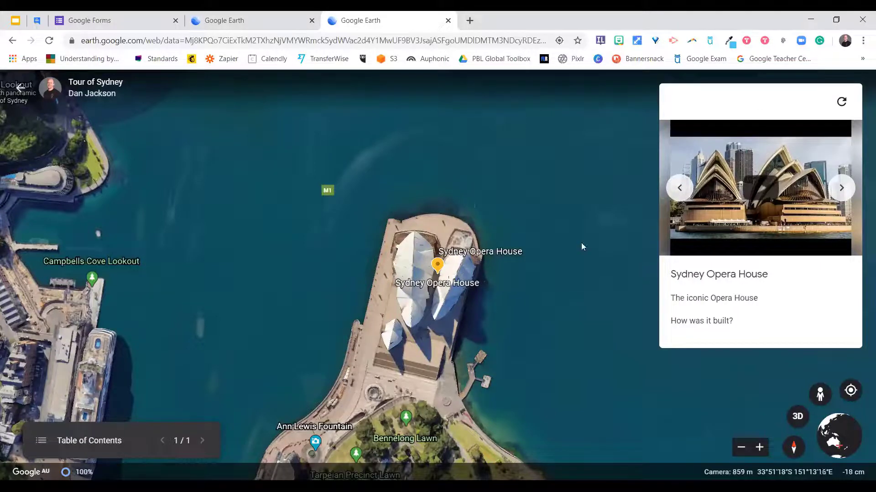
pyautogui.click(18, 89)
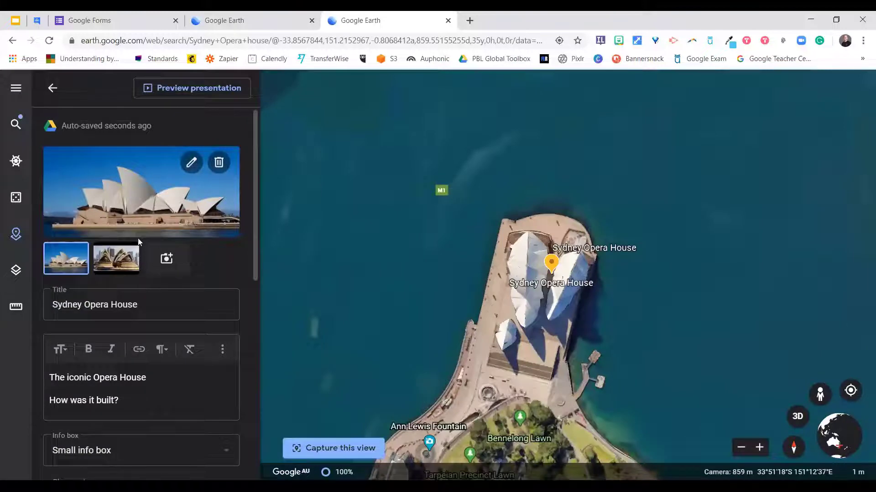
# - Set the place's info box to Large info box and check it in the presentation preview
pyautogui.scroll(-3, 138, 256)
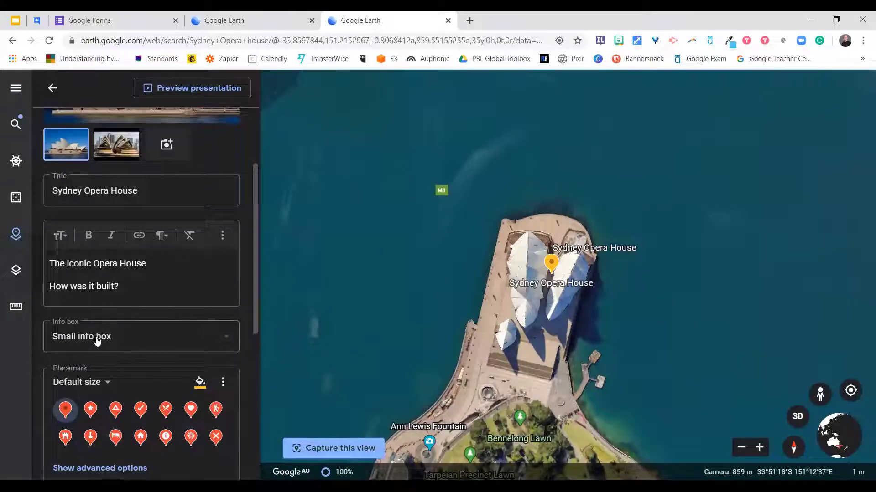
pyautogui.click(97, 340)
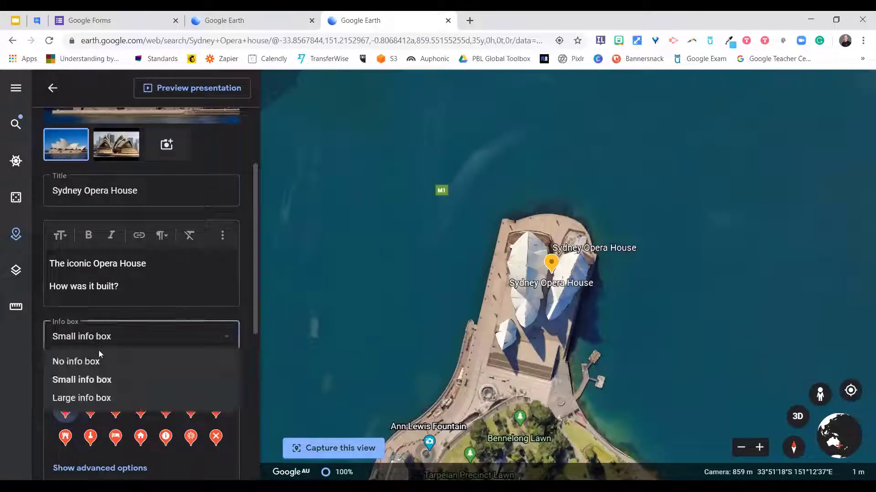
pyautogui.click(104, 398)
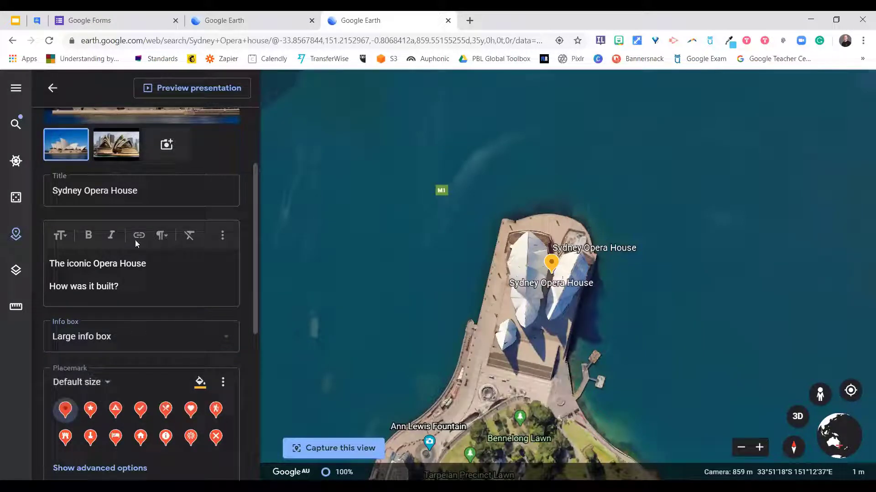
pyautogui.click(197, 91)
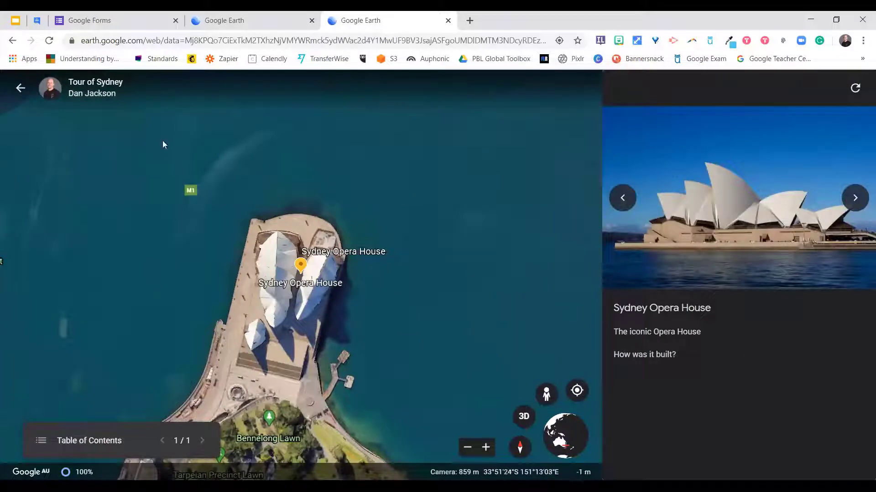
pyautogui.click(21, 89)
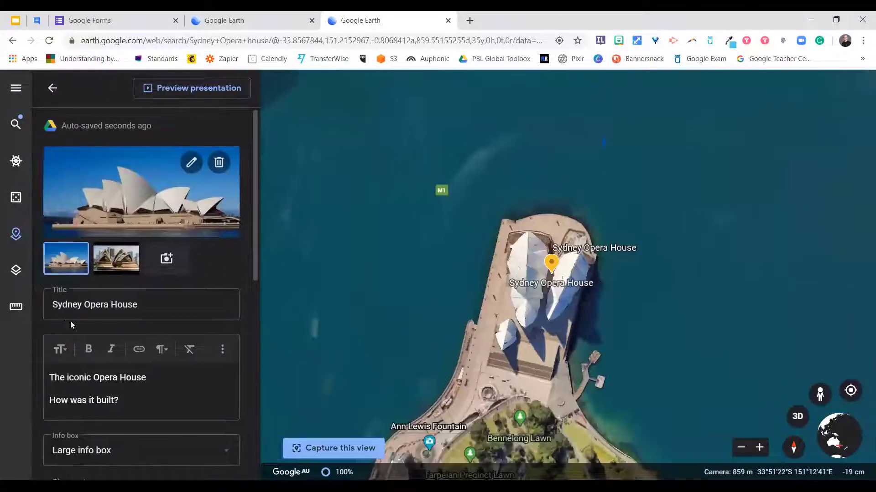
# - Set the Sydney Opera House place's info box to Small info box
pyautogui.scroll(-3, 121, 336)
pyautogui.scroll(-2, 121, 337)
pyautogui.click(102, 224)
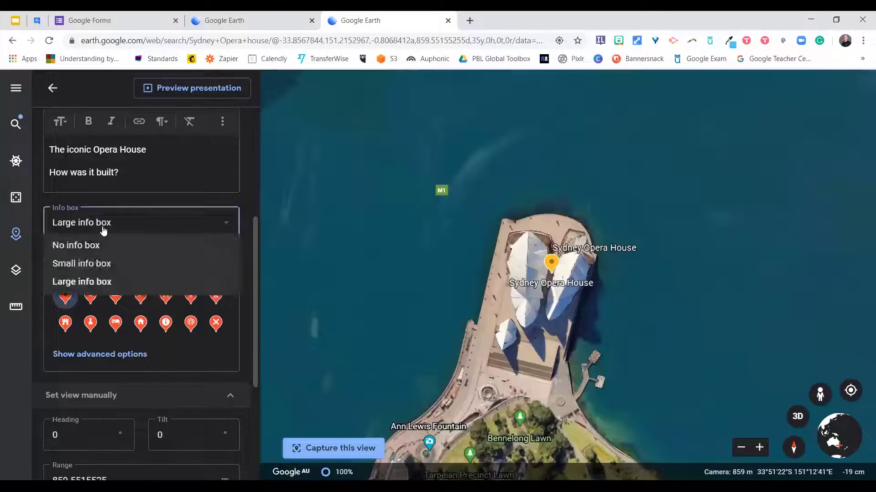
pyautogui.click(98, 266)
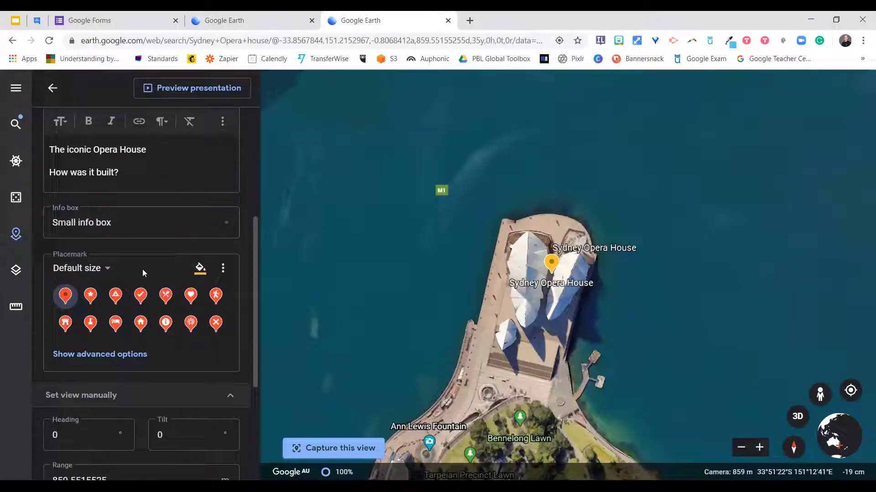
# - Set the Sydney Opera House placemark to the Large size with the House icon
pyautogui.scroll(-1, 99, 226)
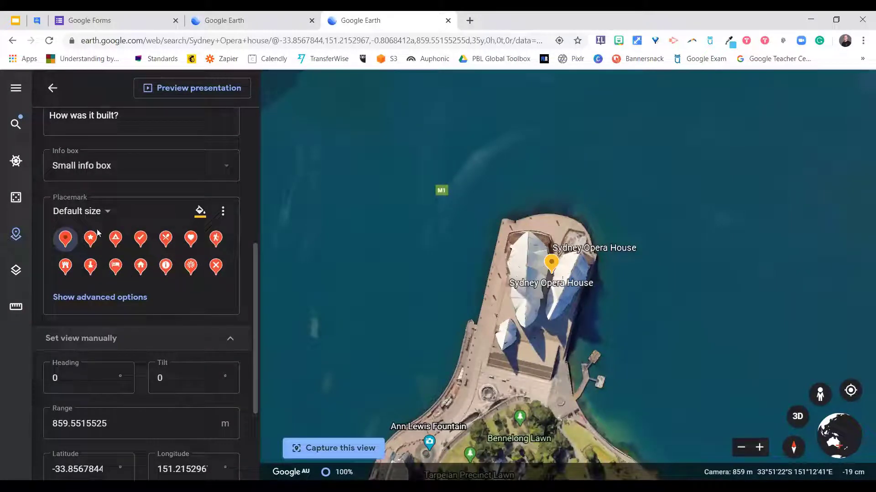
pyautogui.click(92, 211)
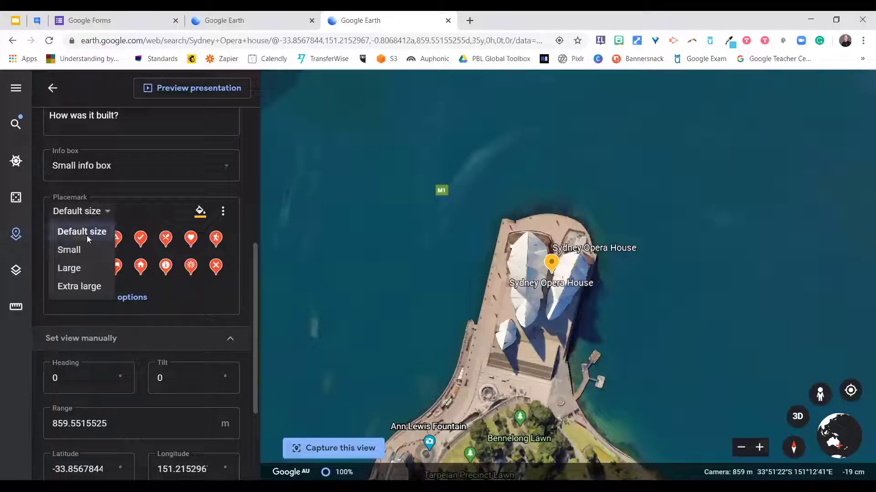
pyautogui.click(76, 272)
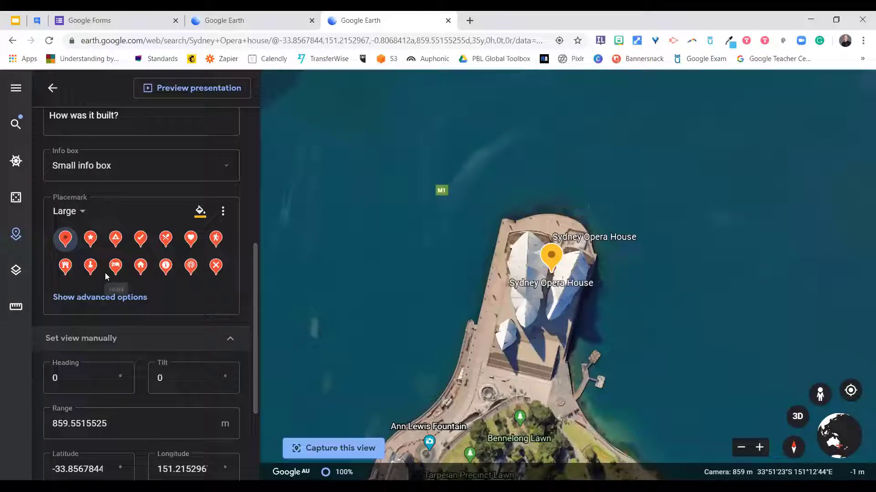
pyautogui.click(141, 267)
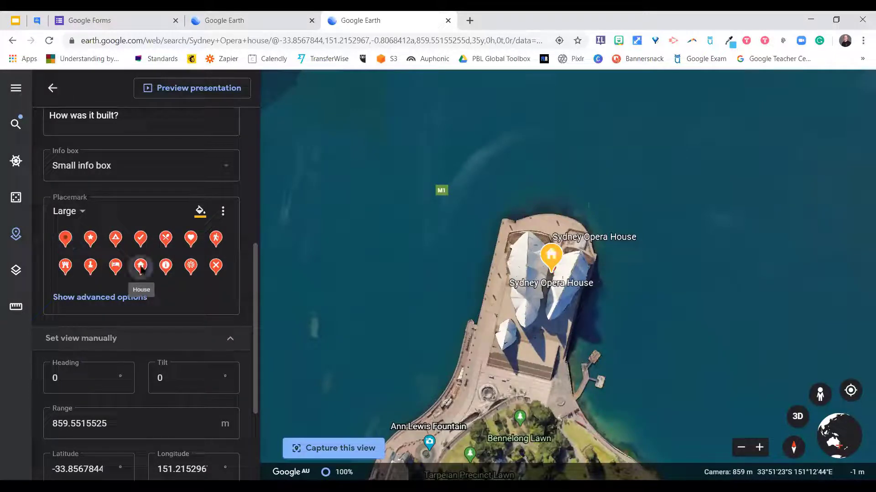
# - Browse the extended icon collection and change the placemark icon to the tent symbol from Sports and Recreation
pyautogui.click(222, 212)
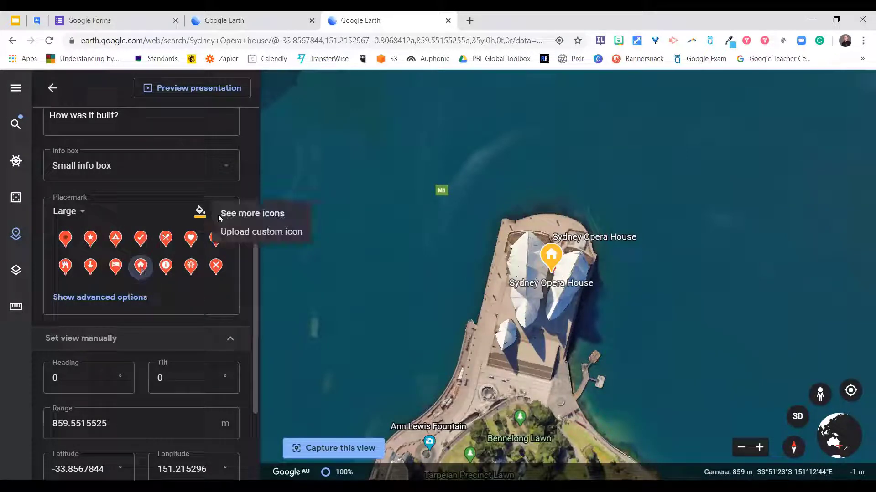
pyautogui.click(249, 217)
pyautogui.scroll(-1, 401, 365)
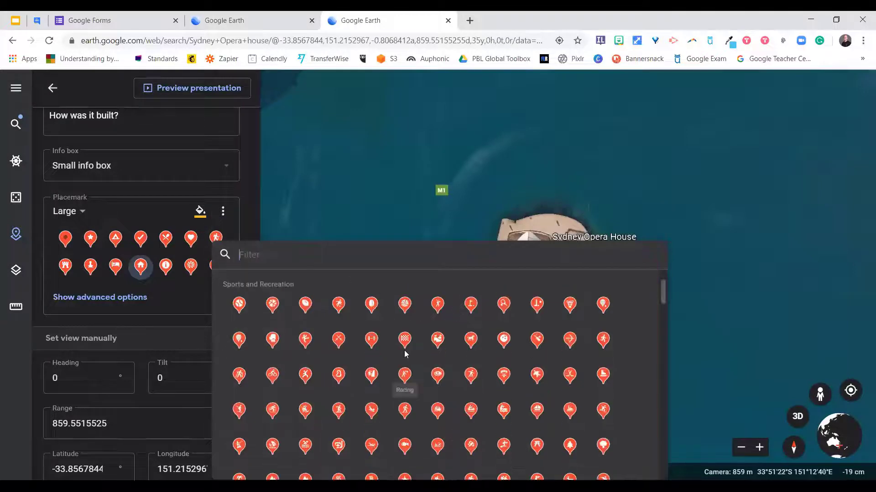
pyautogui.scroll(-1, 444, 387)
pyautogui.scroll(-1, 452, 404)
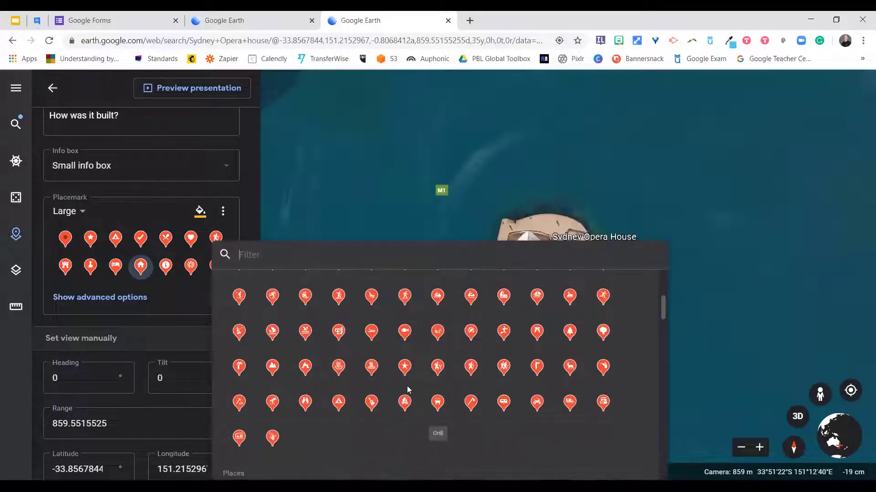
pyautogui.click(338, 404)
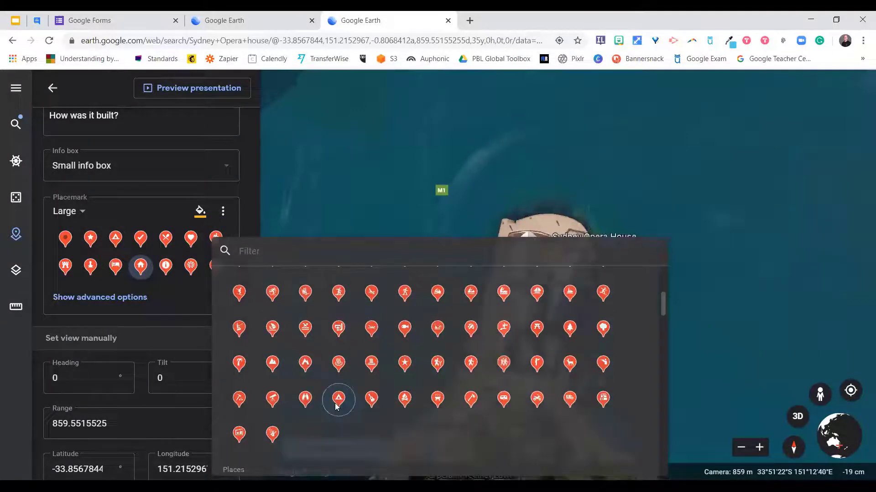
# - Colour the placemark dark blue, review the place's remaining settings and return to the project overview
pyautogui.click(200, 211)
pyautogui.click(252, 220)
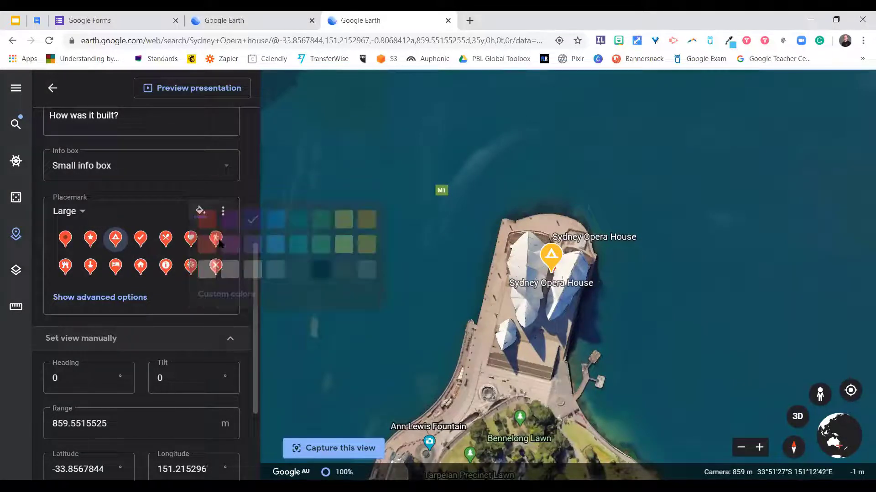
pyautogui.scroll(-3, 117, 308)
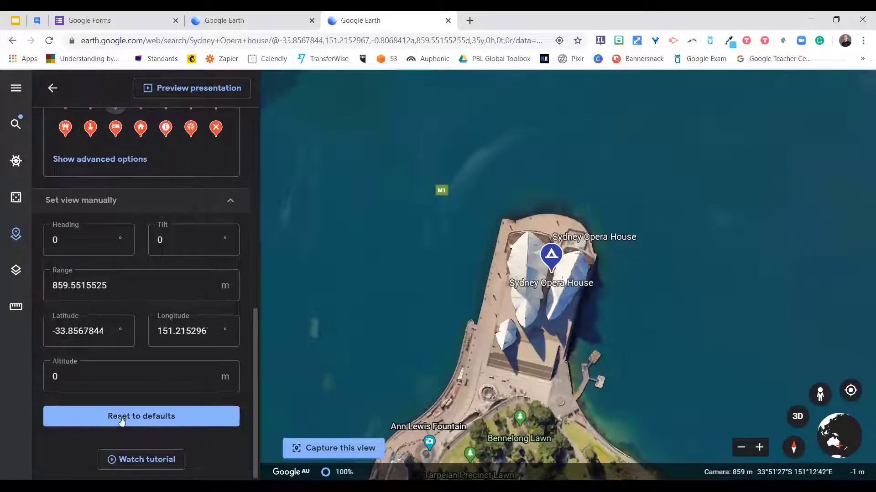
pyautogui.scroll(5, 144, 381)
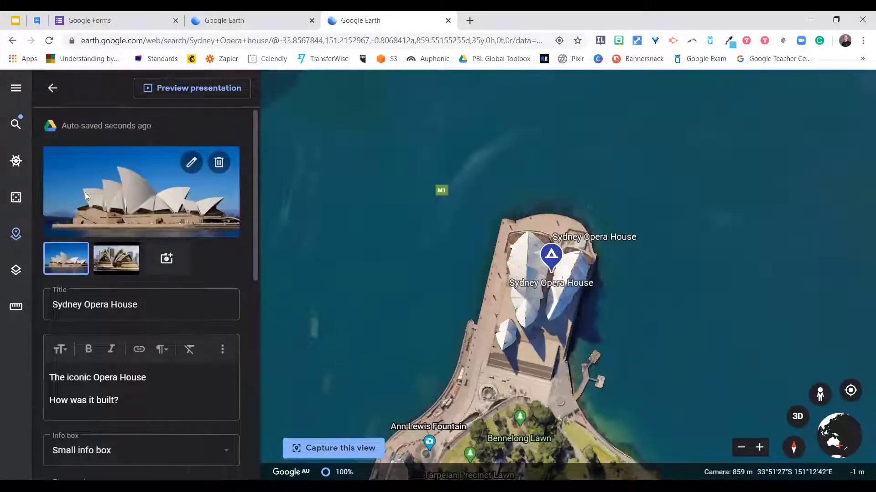
pyautogui.click(52, 89)
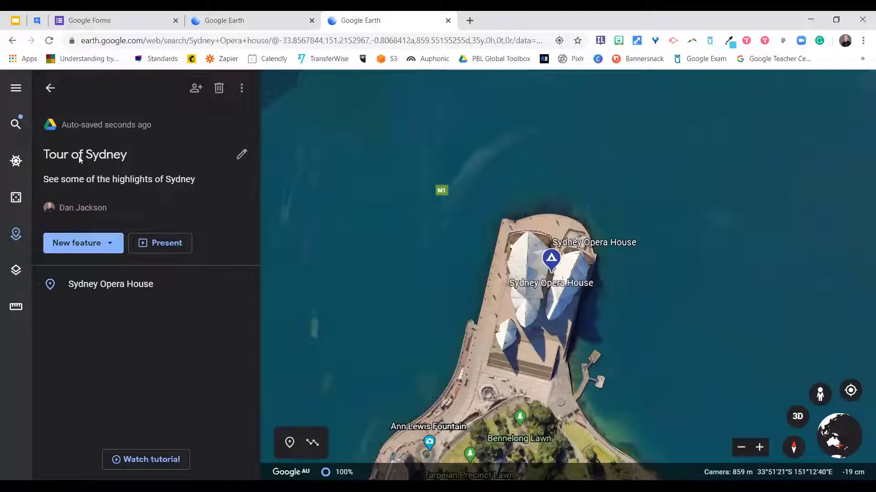
# - Open the Sydney Opera House place from the project and examine the building up close in 3D
pyautogui.click(114, 287)
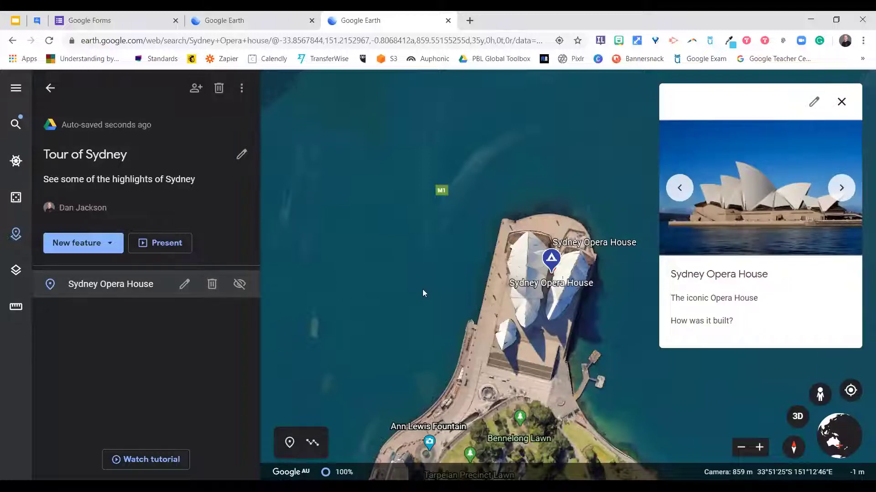
pyautogui.moveTo(422, 289); pyautogui.dragTo(370, 232)
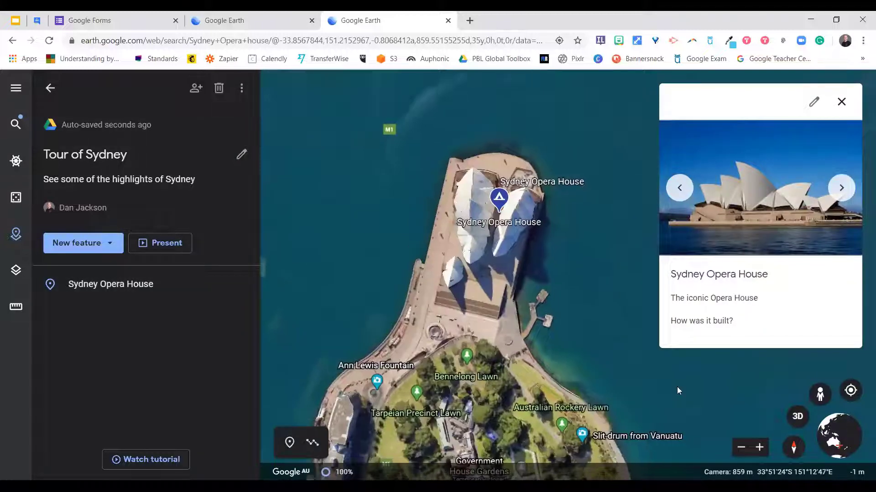
pyautogui.click(797, 417)
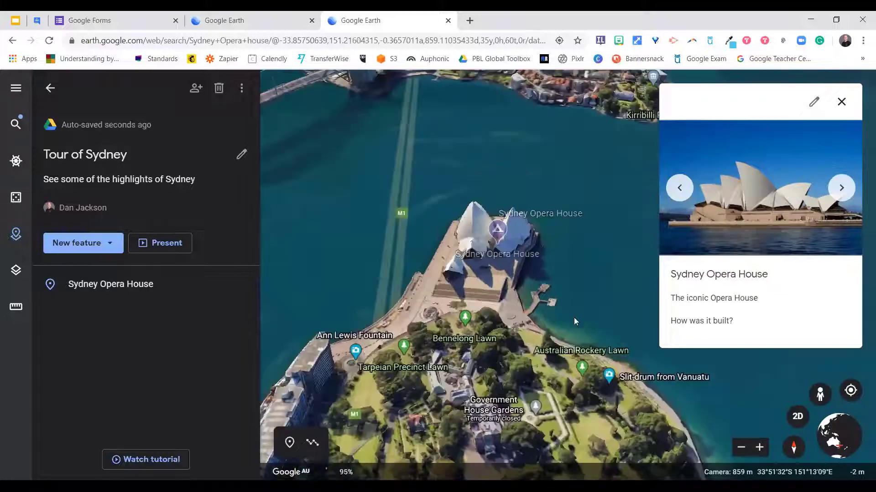
pyautogui.scroll(5, 501, 333)
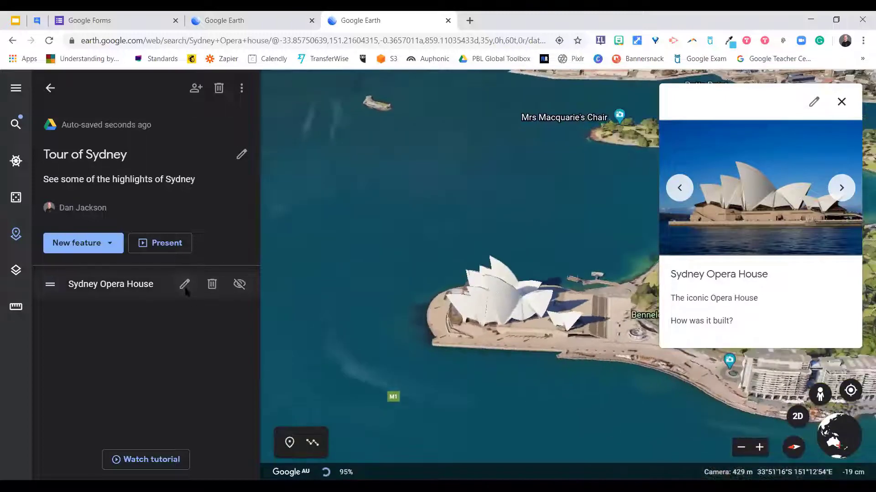
# - Edit the Sydney Opera House place and capture a low-angle 3D view showing the building across the water with the city skyline
pyautogui.click(185, 285)
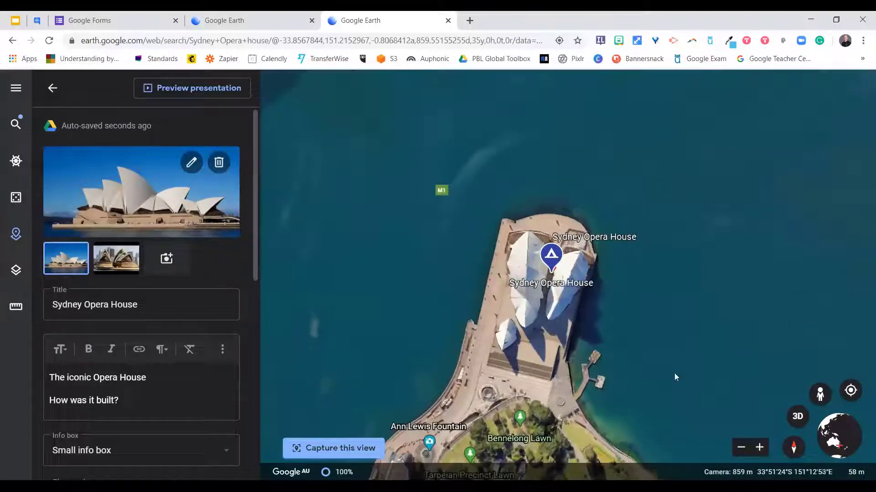
pyautogui.click(797, 416)
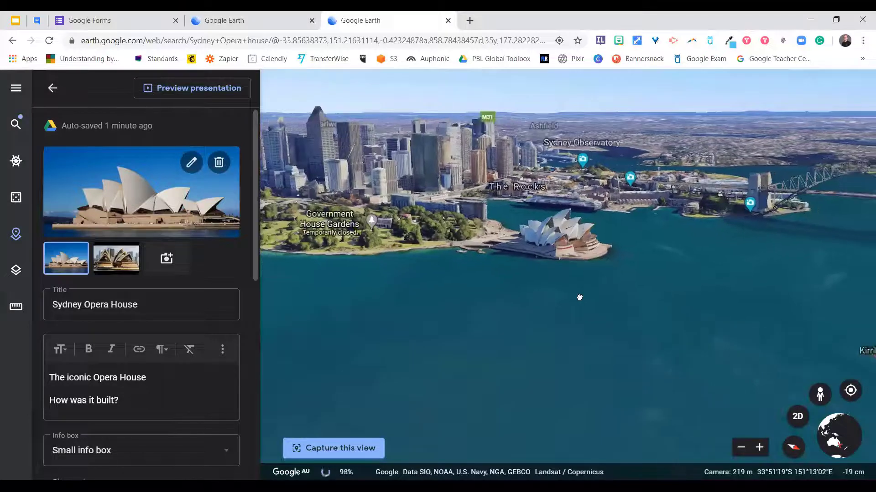
pyautogui.click(338, 451)
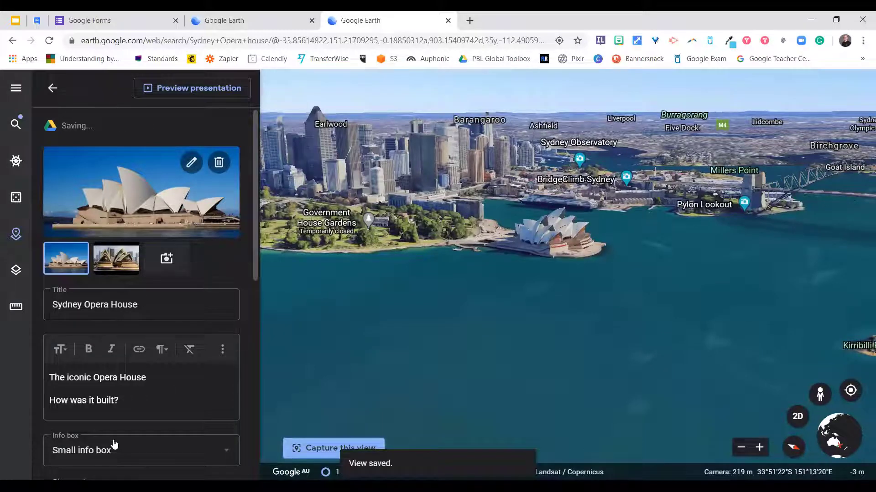
# - Check the captured view's heading, tilt, range and coordinates in the place settings, and return to the project overview
pyautogui.scroll(-3, 121, 424)
pyautogui.scroll(-5, 123, 399)
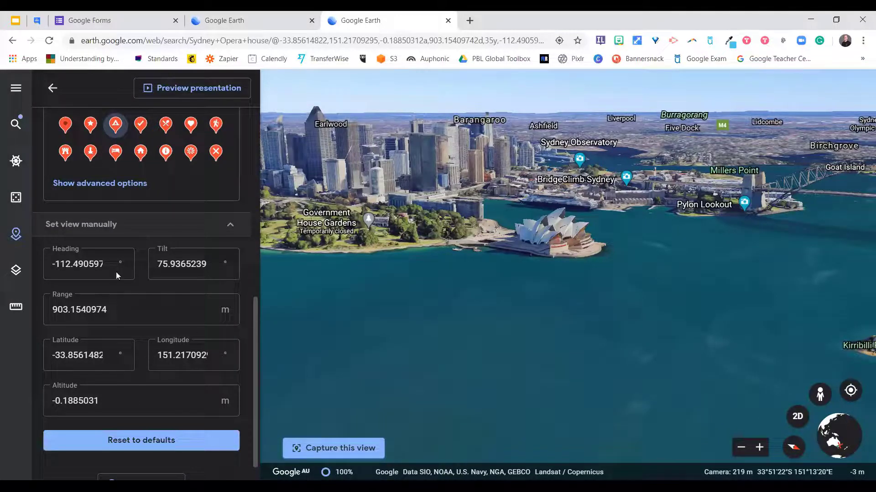
pyautogui.scroll(5, 116, 271)
pyautogui.scroll(4, 137, 269)
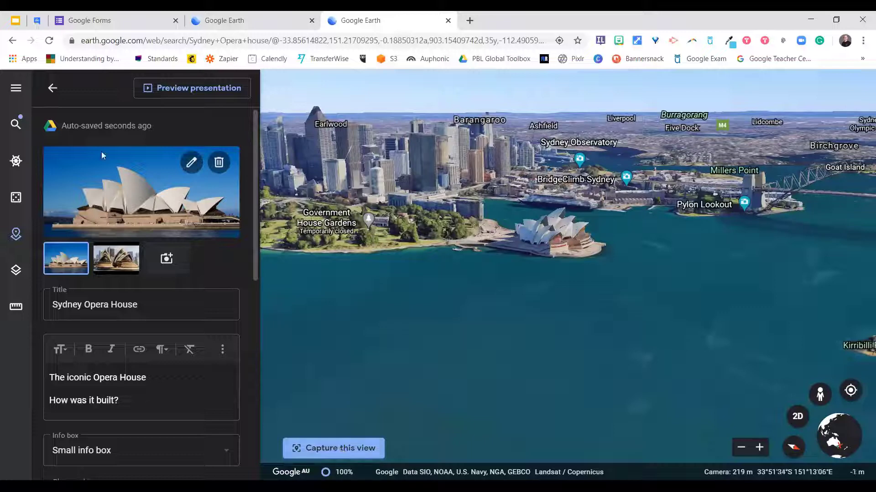
pyautogui.click(52, 89)
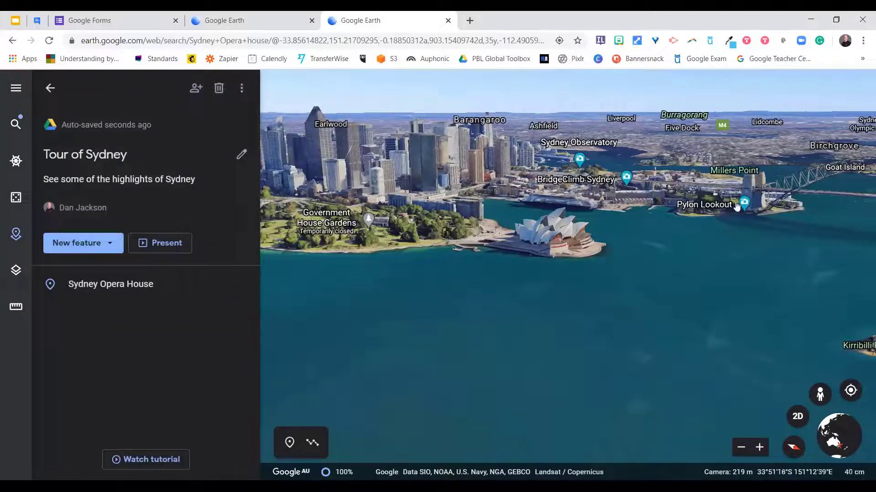
# - Move to the Harbour Bridge, enter a waterfront Photo Sphere beneath it and turn to face the Opera House and city skyline
pyautogui.moveTo(736, 208); pyautogui.dragTo(441, 210)
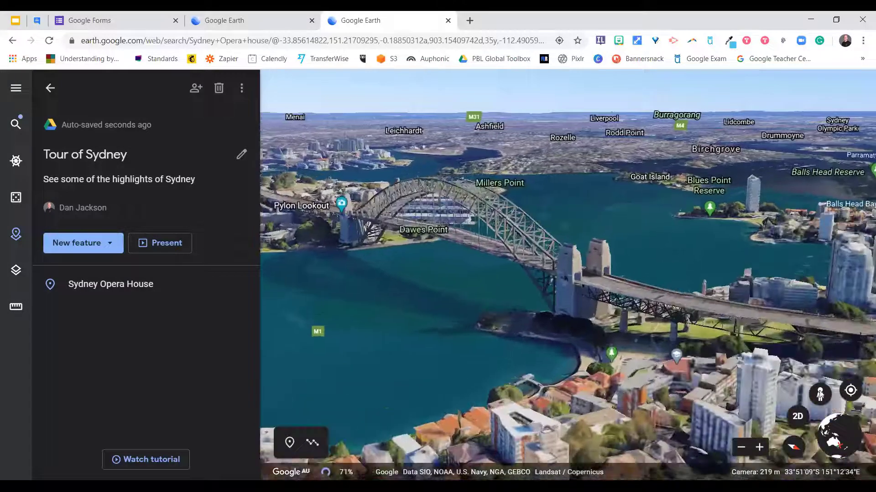
pyautogui.moveTo(632, 336); pyautogui.dragTo(476, 319)
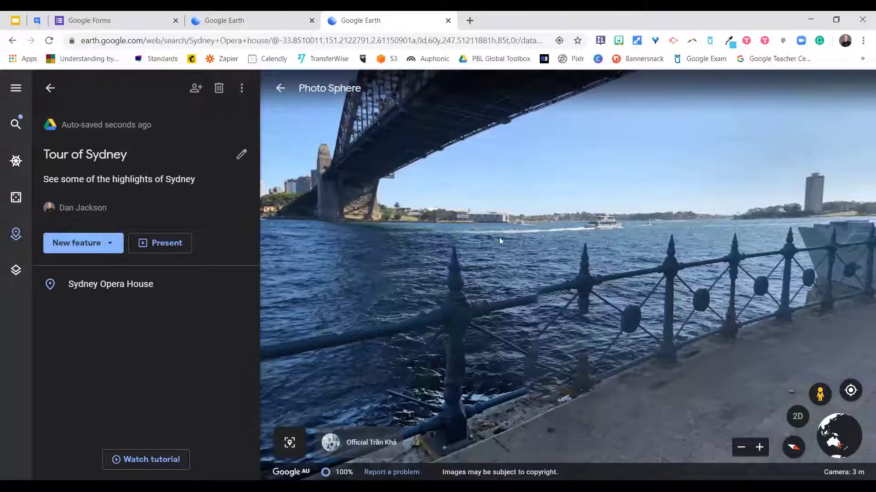
pyautogui.moveTo(630, 256); pyautogui.dragTo(723, 279)
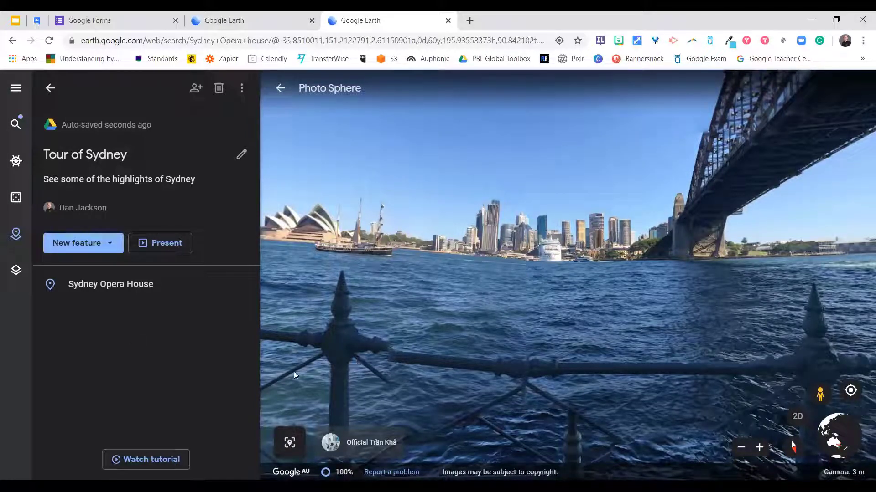
# - Capture the Street View and save it to the Tour of Sydney project with the title "Sydney from Milson's Point"
pyautogui.click(109, 247)
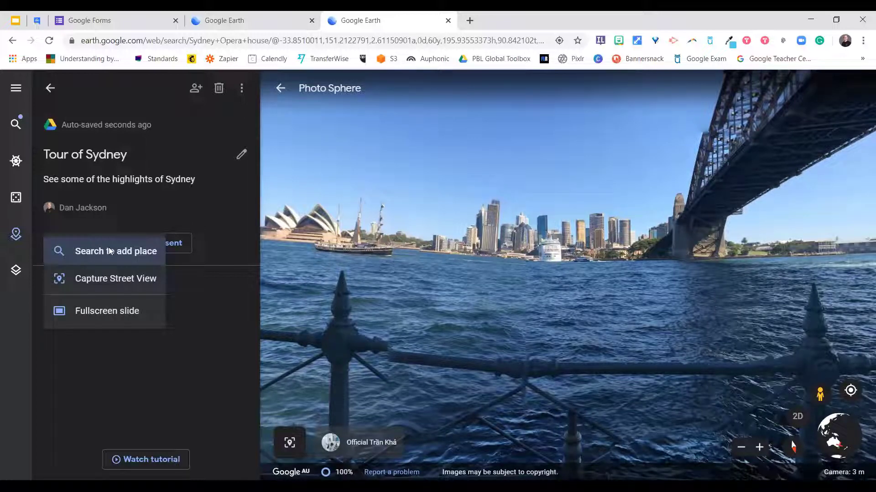
pyautogui.click(128, 282)
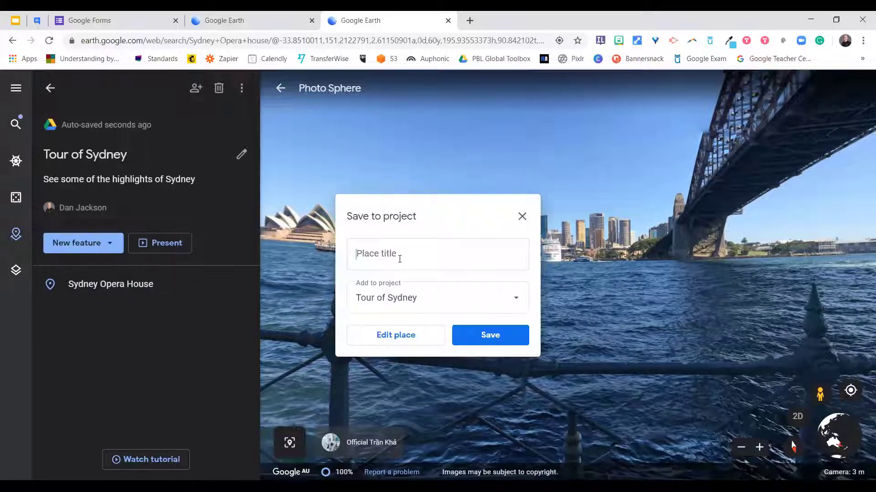
pyautogui.click(399, 259)
pyautogui.write('SY')
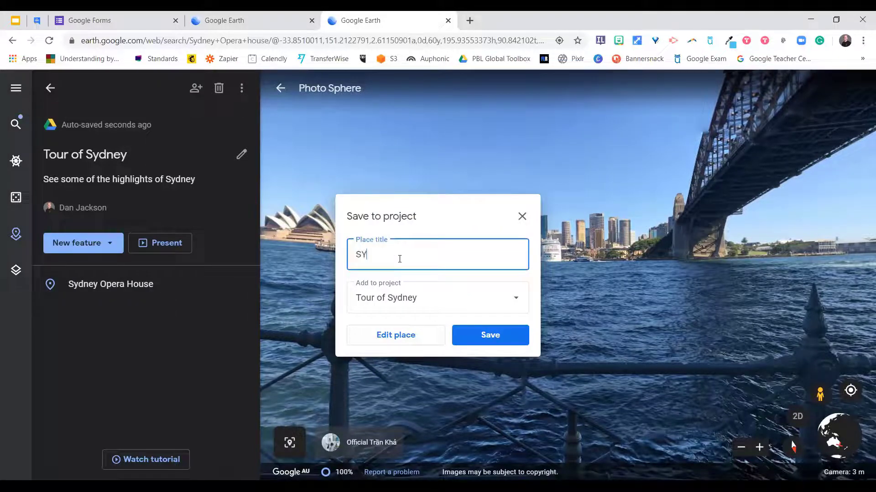
pyautogui.write('dney from Milsons Point')
pyautogui.click(431, 255)
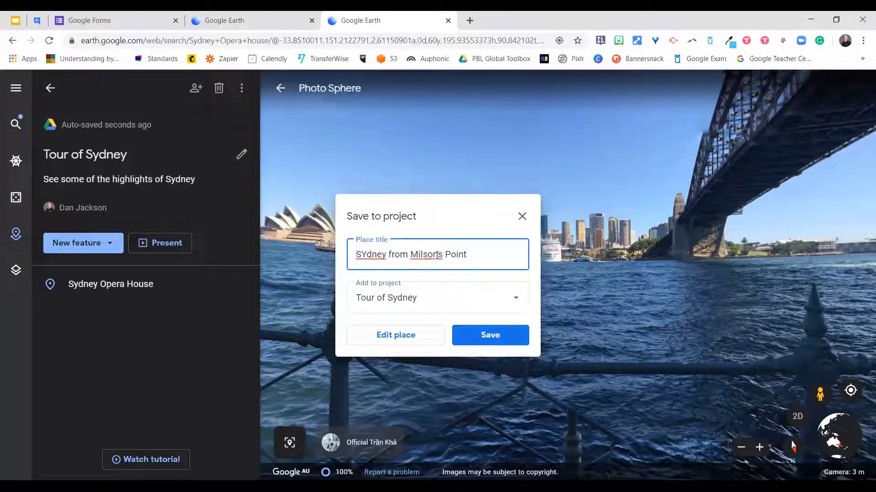
pyautogui.write("'")
pyautogui.press('BackSpace')
pyautogui.write('y')
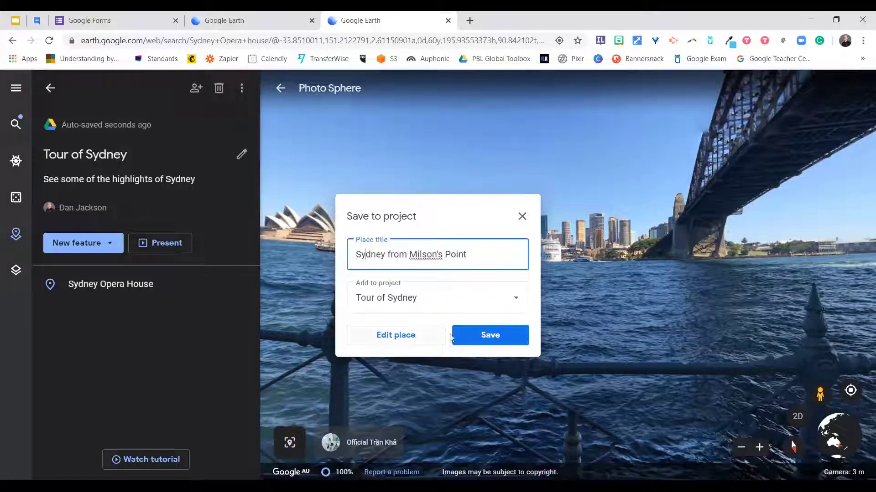
pyautogui.click(504, 342)
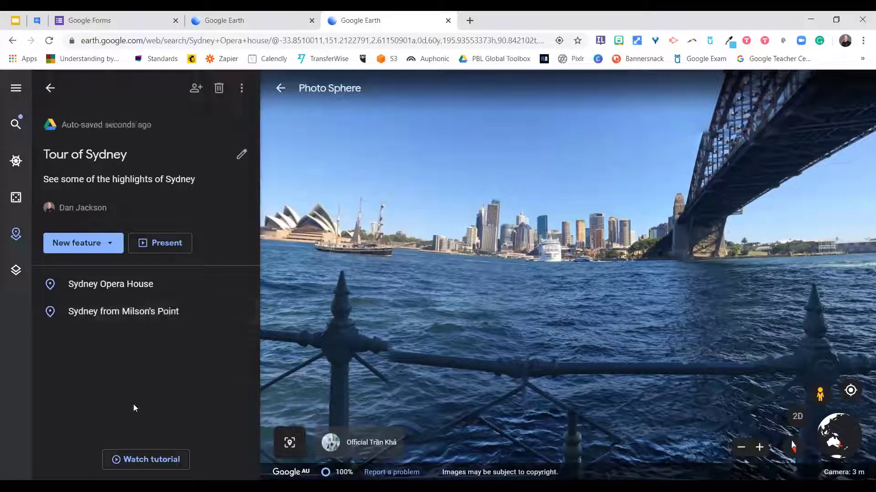
# - Open the Sydney from Milson's Point place, look at its editing options and return to the project overview
pyautogui.click(108, 314)
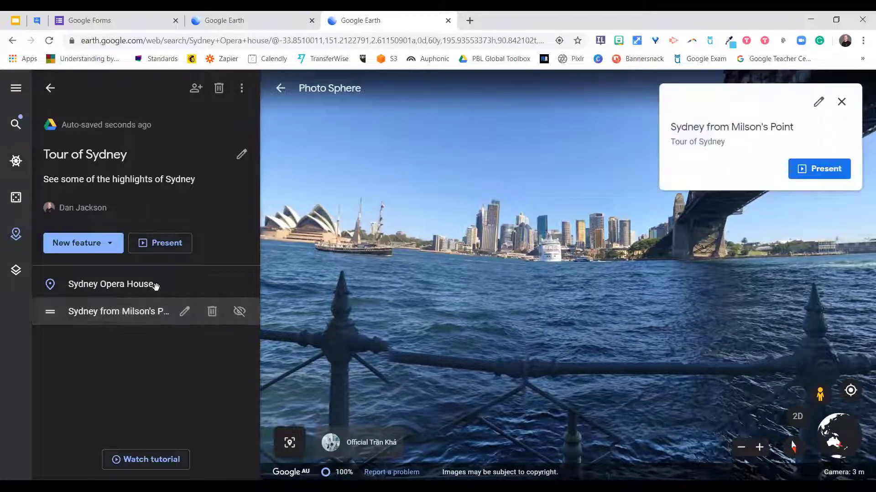
pyautogui.click(818, 101)
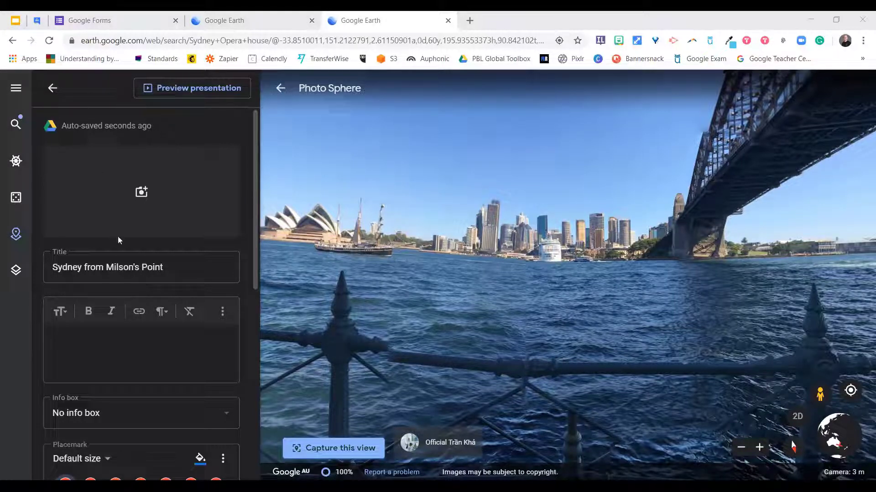
pyautogui.click(63, 90)
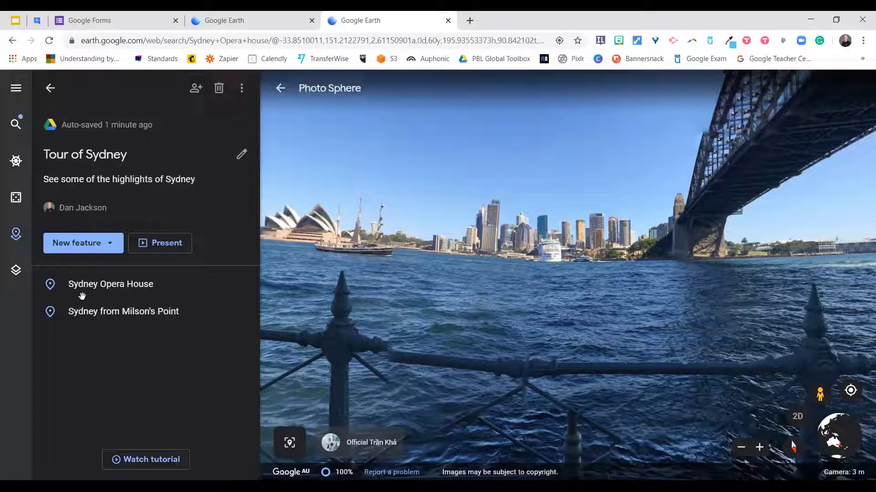
# - Search for "statue of liberty" and save the Statue of Liberty National Monument to the Tour of Sydney project
pyautogui.click(16, 123)
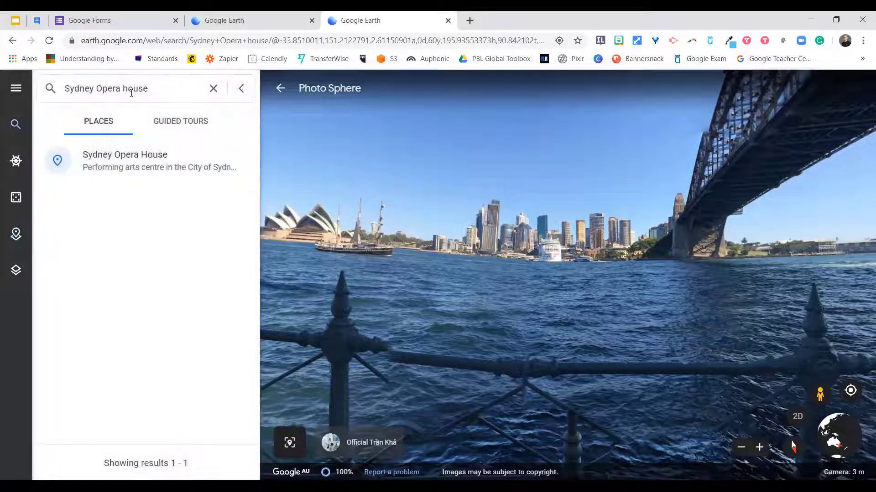
pyautogui.tripleClick(131, 91)
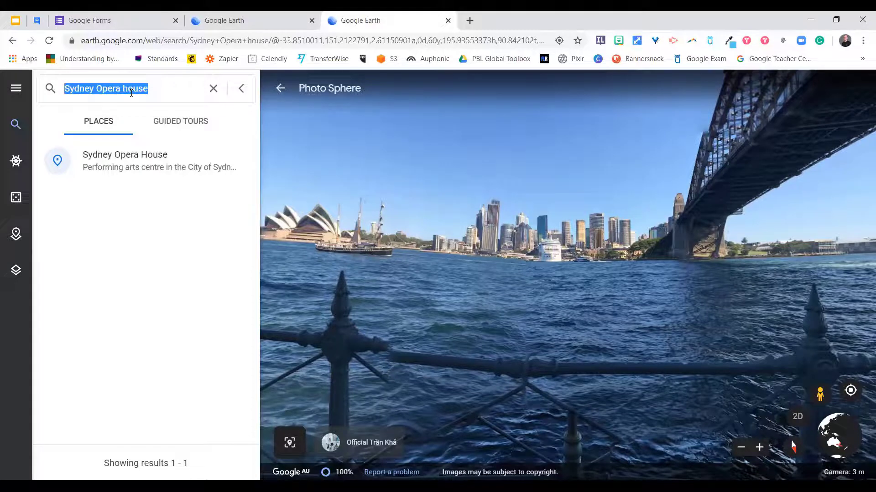
pyautogui.write('st')
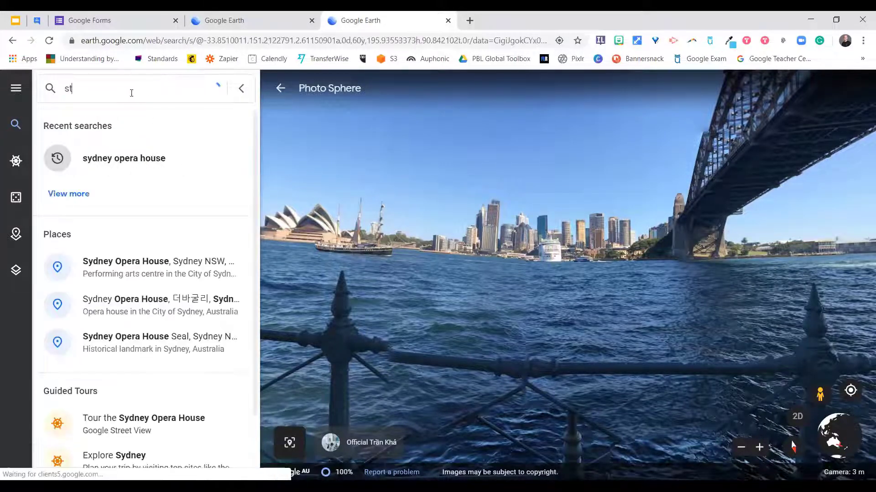
pyautogui.write('atue of liberty')
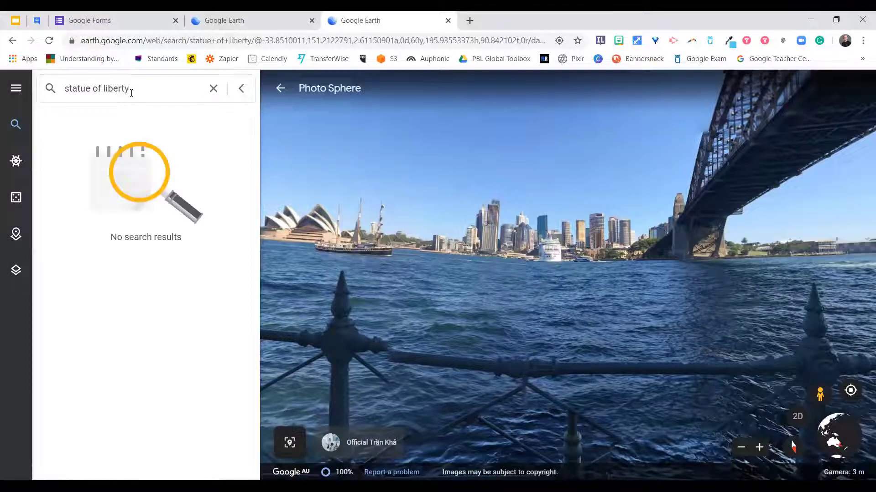
pyautogui.press('Return')
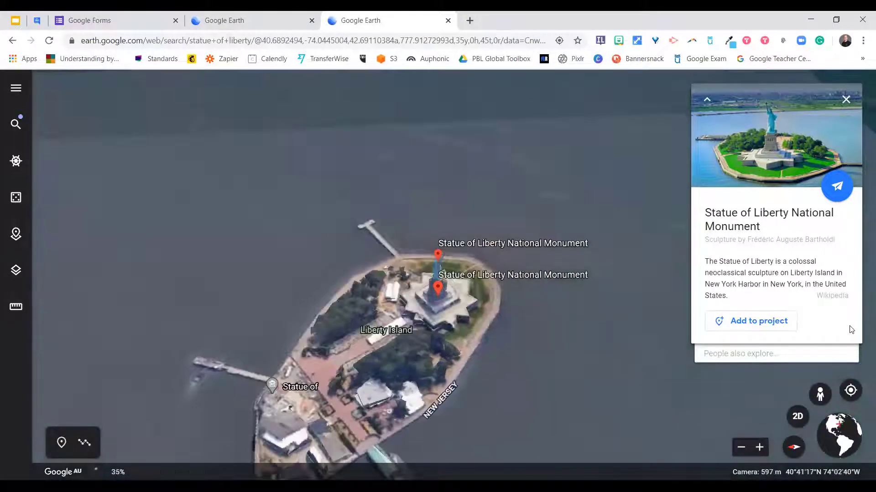
pyautogui.click(769, 326)
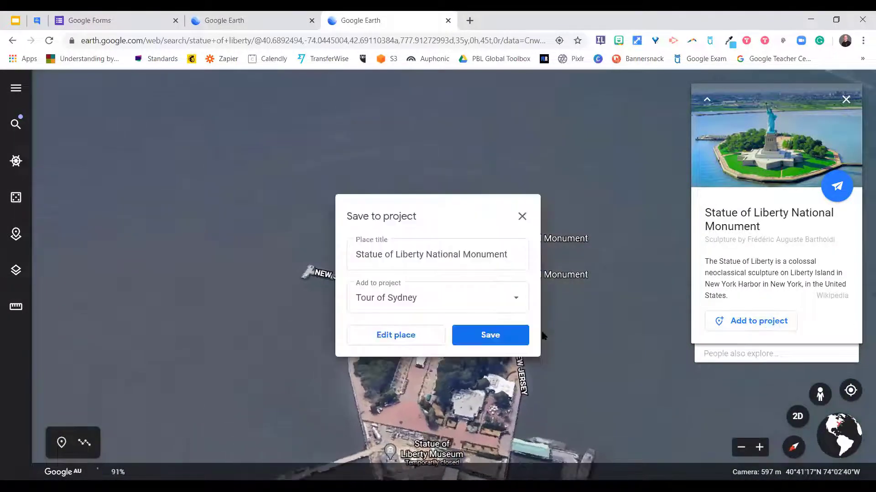
pyautogui.click(505, 345)
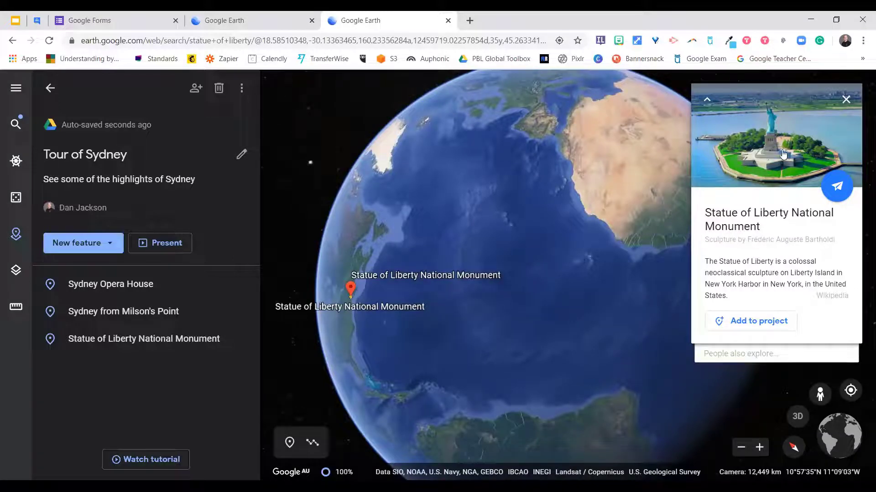
# - Fly to the project's Statue of Liberty National Monument place, look at its editing options and return to the project overview
pyautogui.click(111, 340)
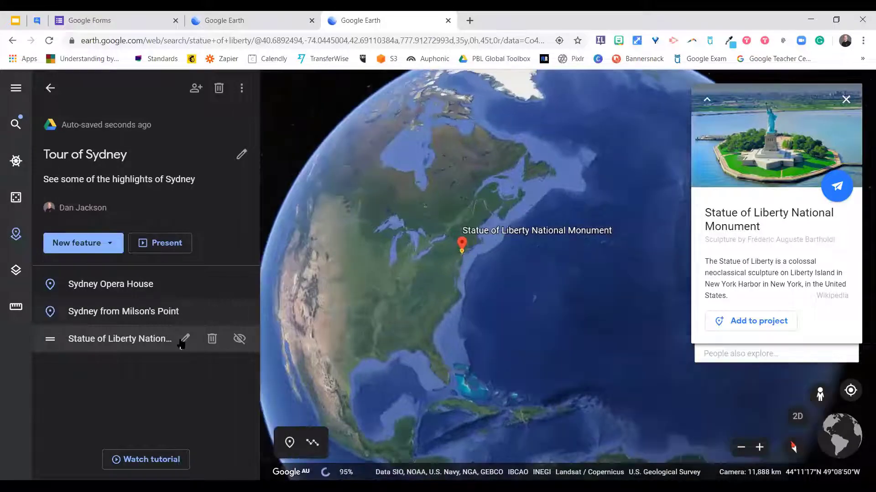
pyautogui.click(183, 340)
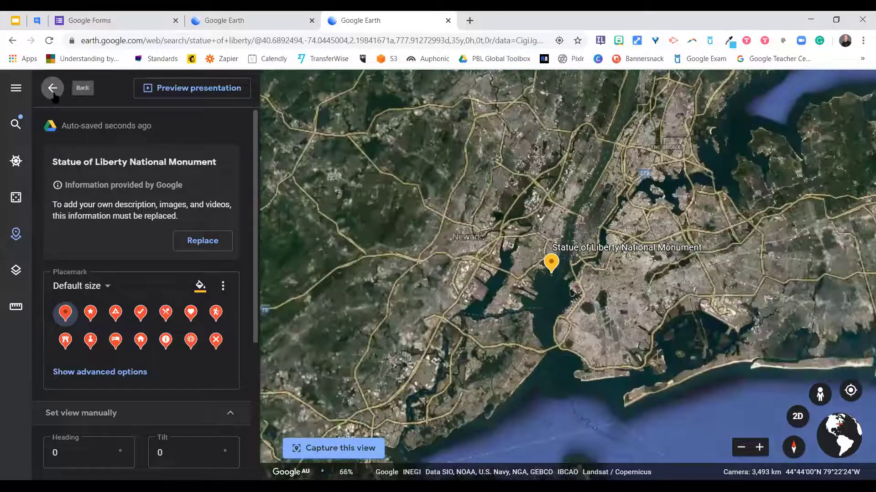
pyautogui.click(53, 90)
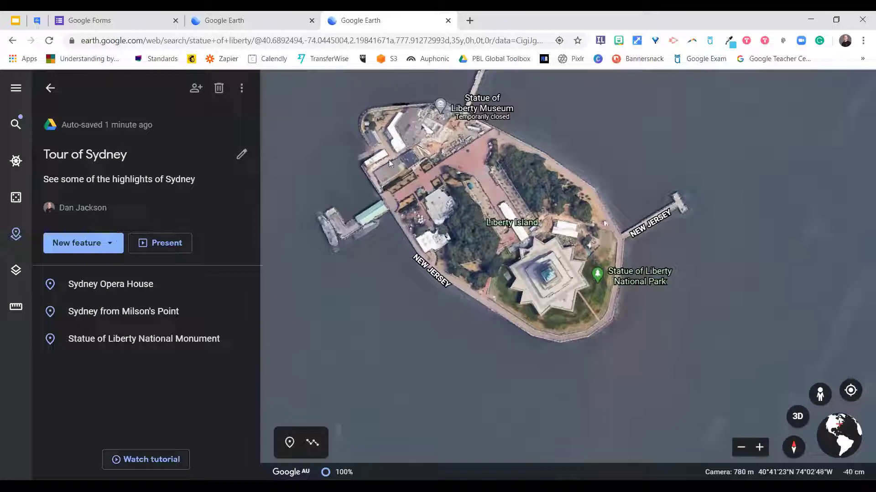
# - Measure Liberty Island's perimeter and area by tracing a closed outline around its shoreline
pyautogui.moveTo(405, 195); pyautogui.dragTo(430, 284)
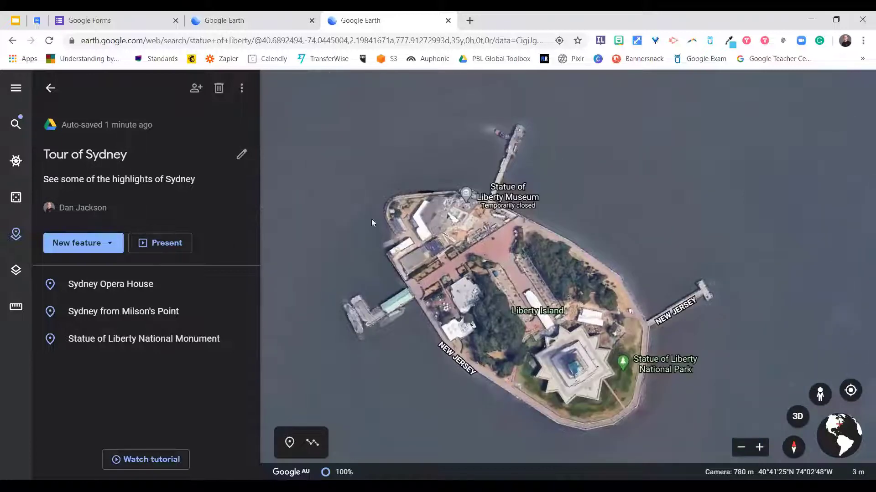
pyautogui.click(13, 309)
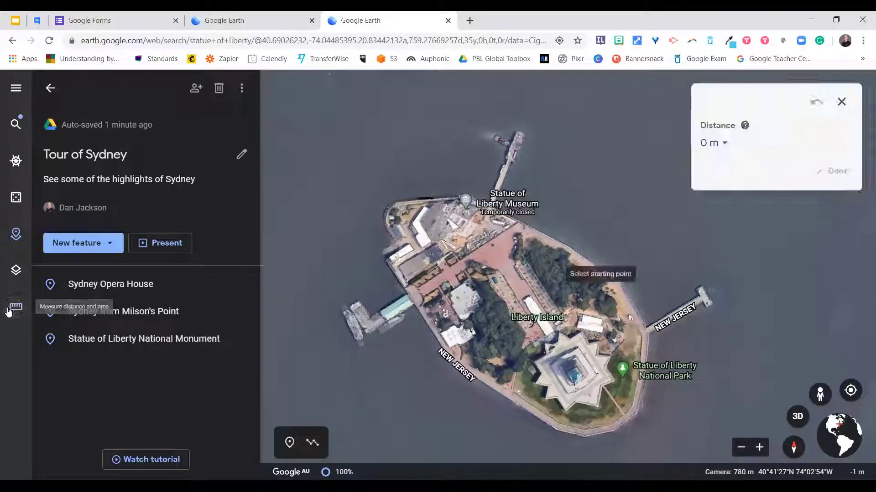
pyautogui.click(384, 206)
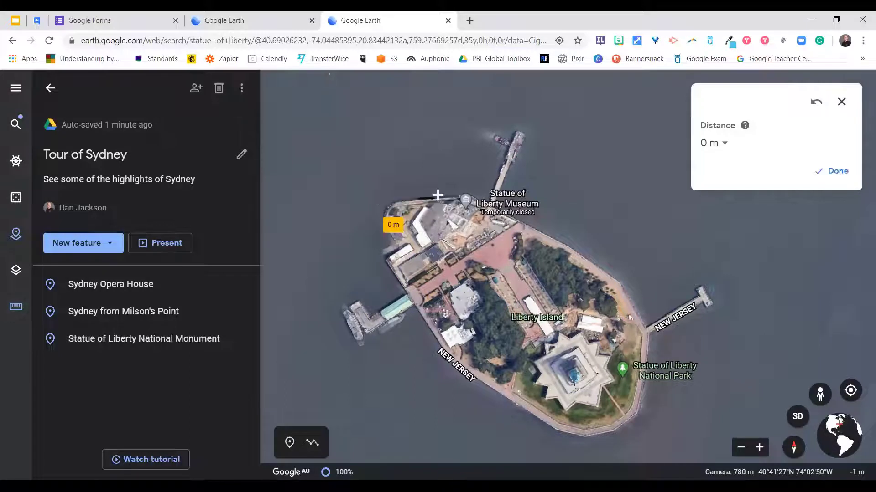
pyautogui.click(462, 194)
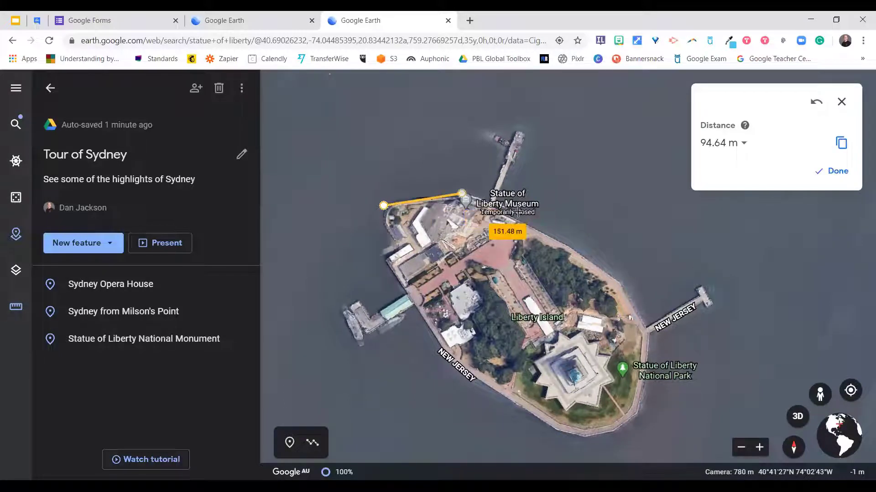
pyautogui.click(623, 284)
pyautogui.click(653, 338)
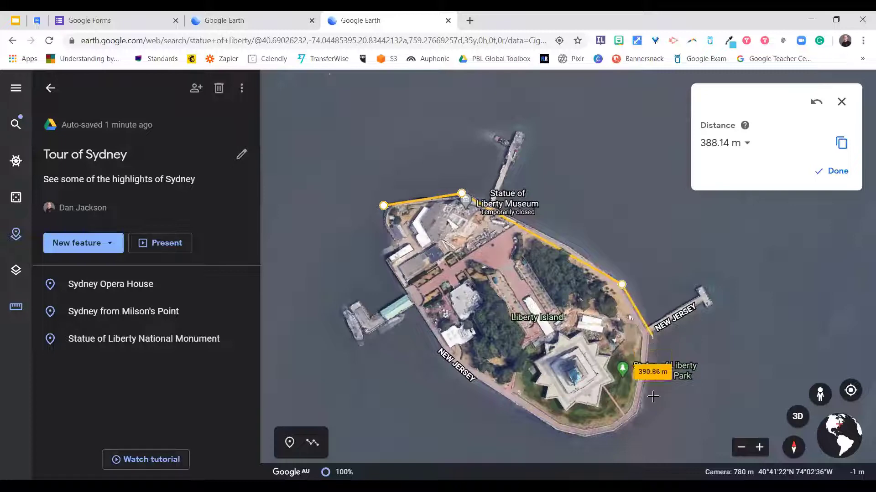
pyautogui.click(639, 419)
pyautogui.click(605, 438)
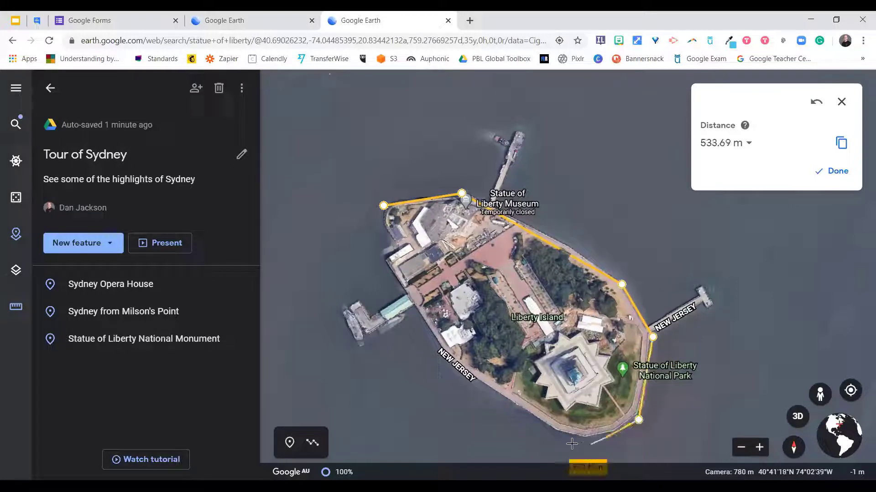
pyautogui.click(562, 436)
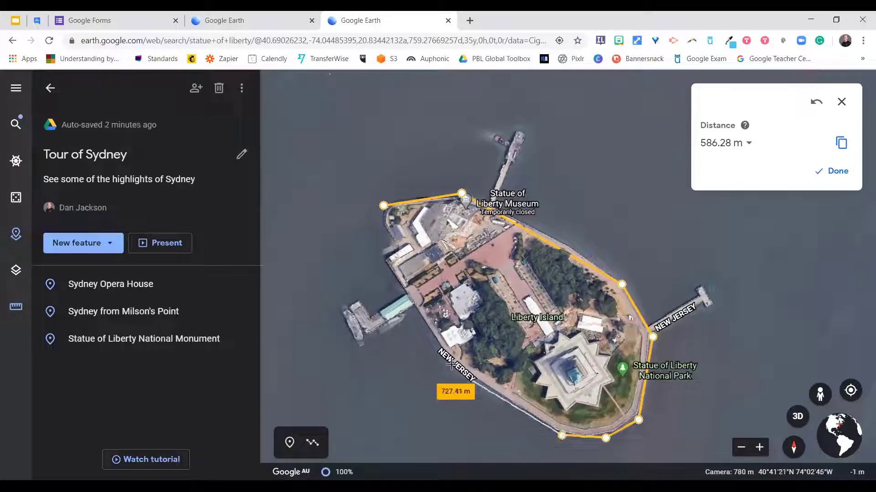
pyautogui.click(450, 364)
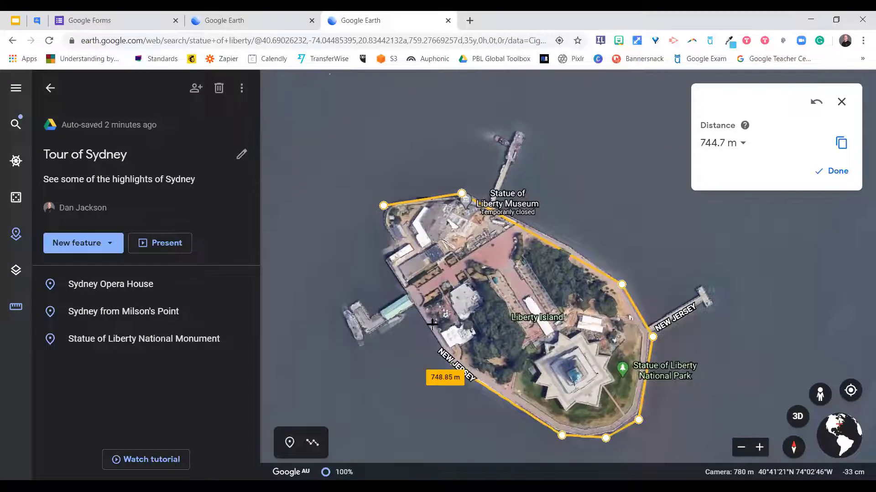
pyautogui.click(391, 258)
pyautogui.click(389, 243)
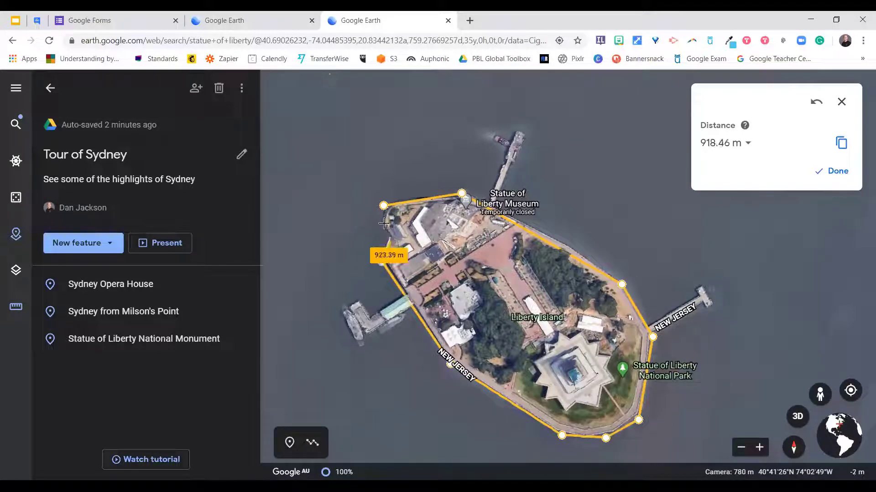
pyautogui.click(383, 205)
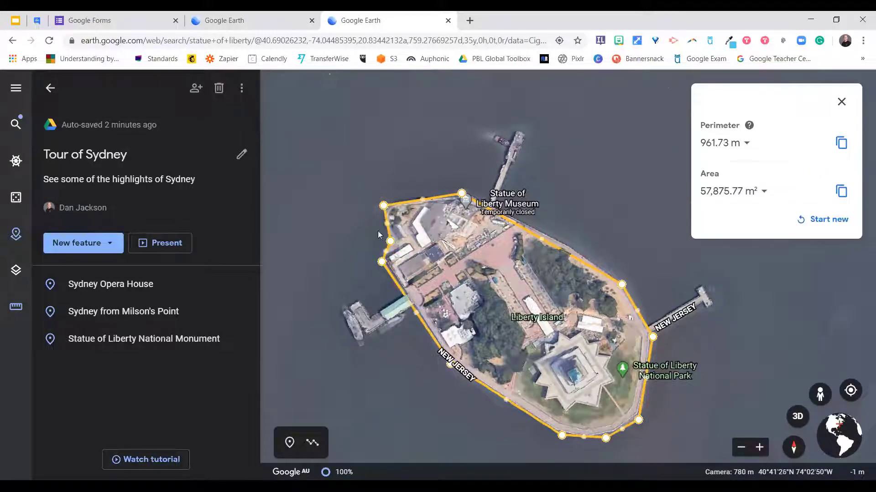
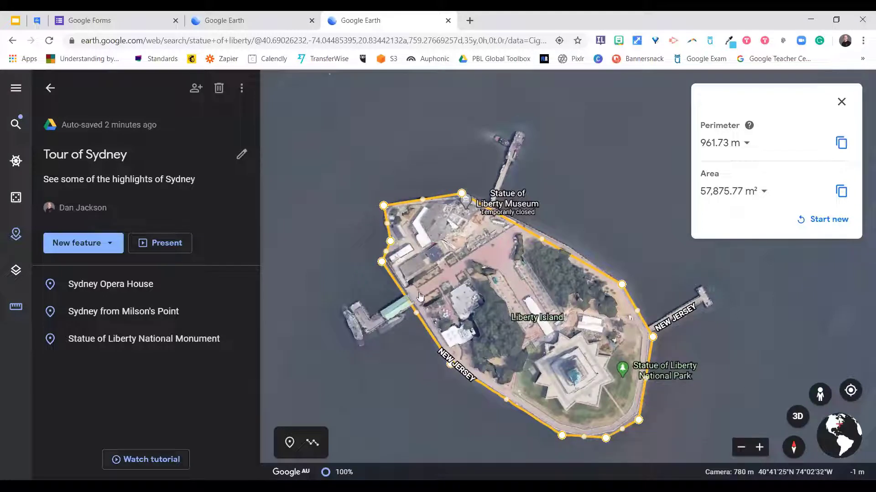
# - Preview the Clean, Everything and Customised map styles, look through the customised layer options and set the style back to Exploration
pyautogui.click(15, 271)
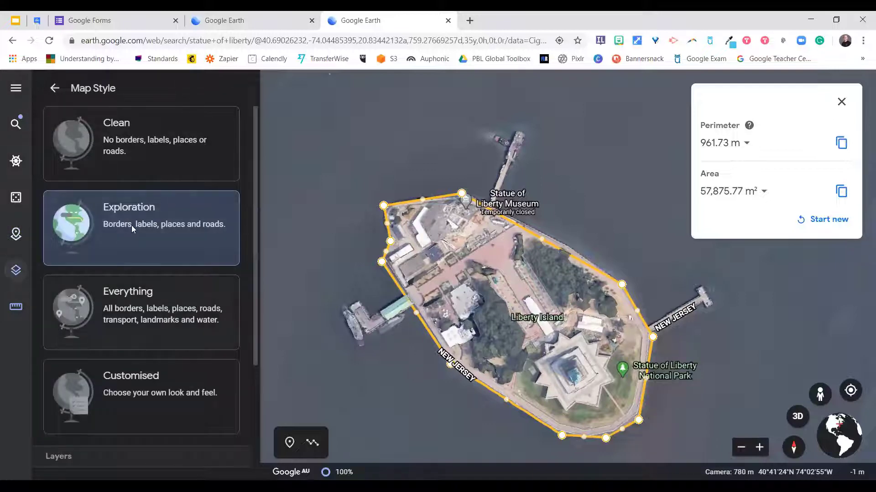
pyautogui.click(145, 148)
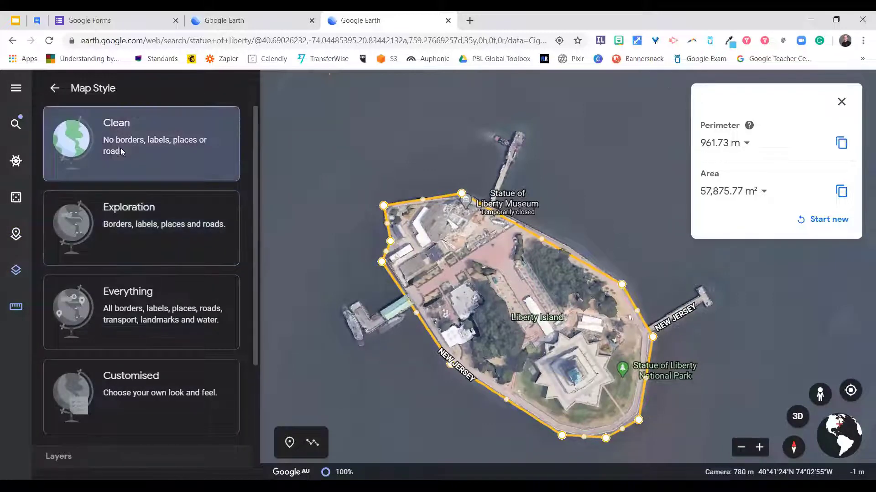
pyautogui.click(142, 320)
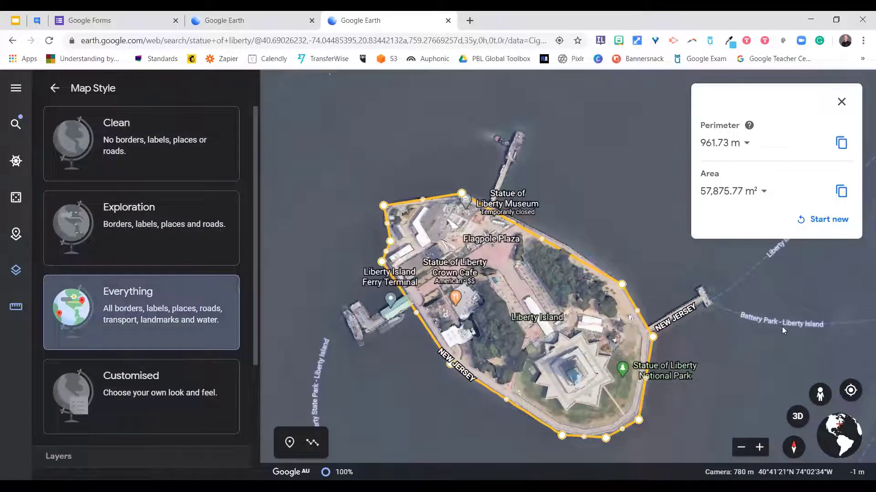
pyautogui.click(144, 394)
pyautogui.scroll(-3, 156, 363)
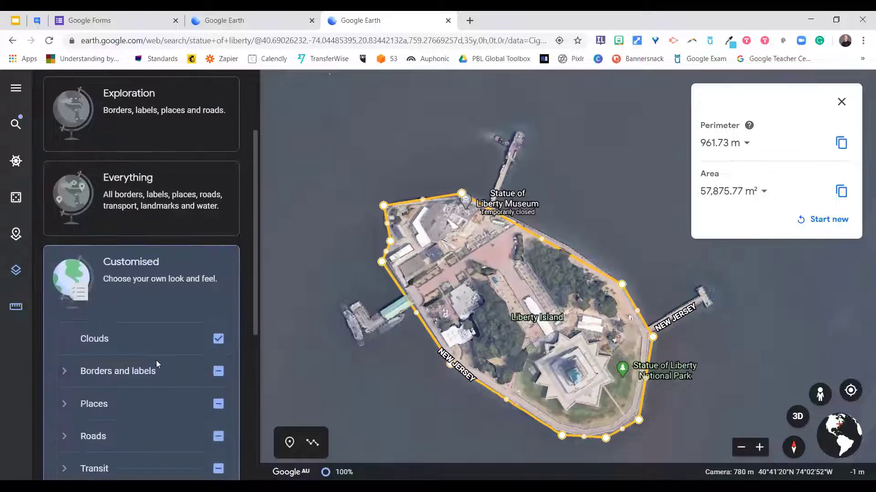
pyautogui.scroll(-3, 178, 356)
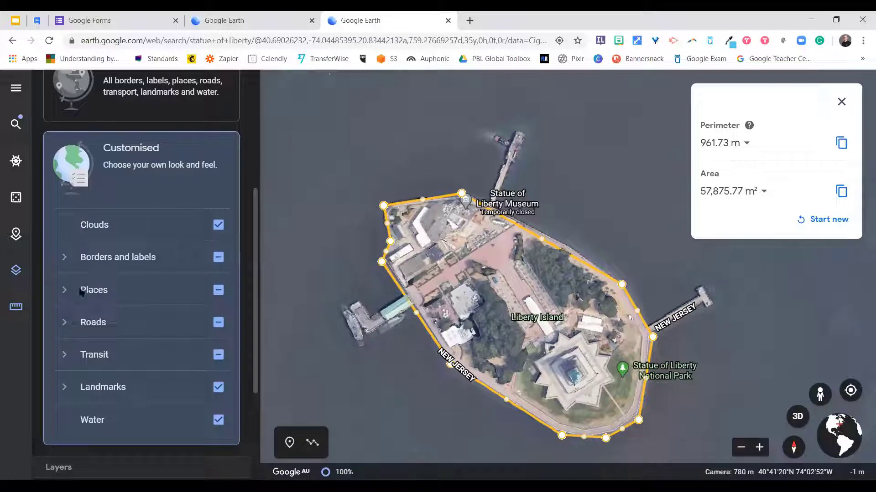
pyautogui.scroll(6, 117, 294)
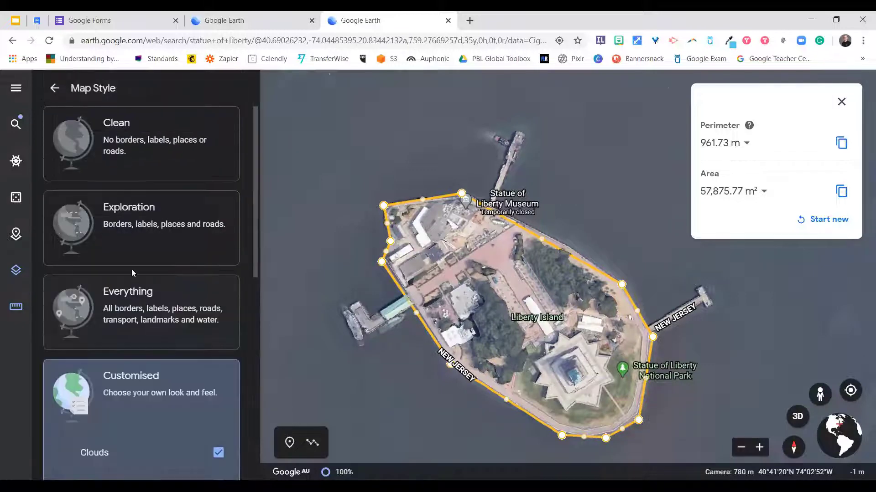
pyautogui.click(189, 257)
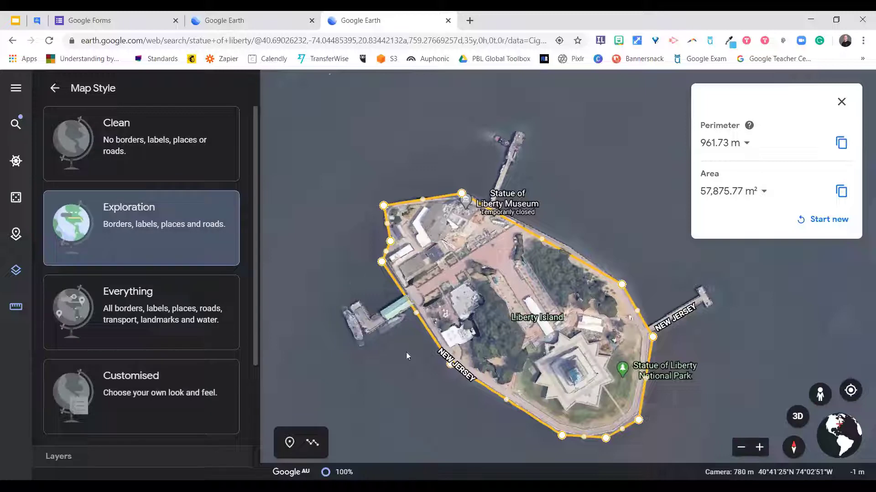
# - Switch Liberty Island to the 3D view and view the Statue of Liberty from several angles, closer up and with the compass rotated
pyautogui.click(794, 424)
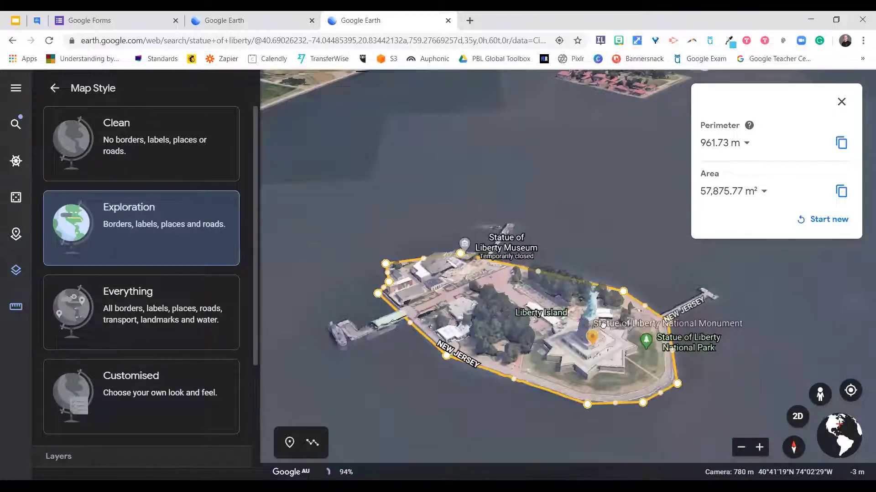
pyautogui.moveTo(603, 325); pyautogui.dragTo(577, 328)
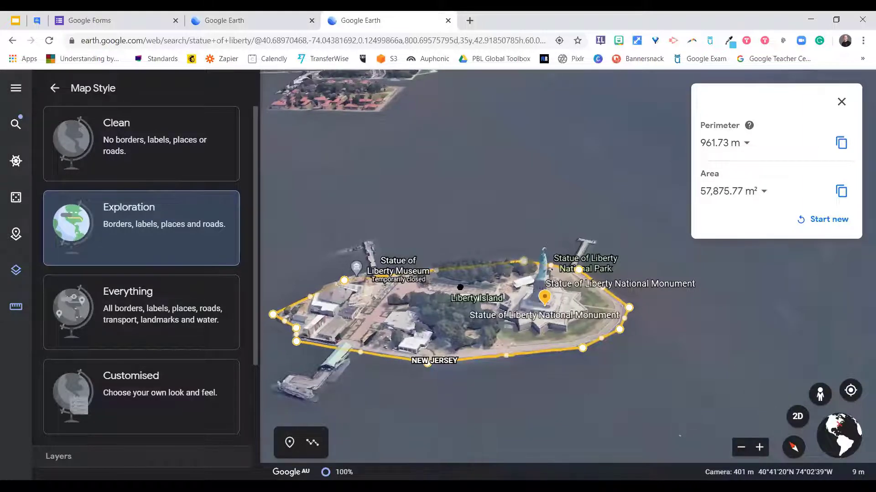
pyautogui.moveTo(459, 287); pyautogui.dragTo(609, 274)
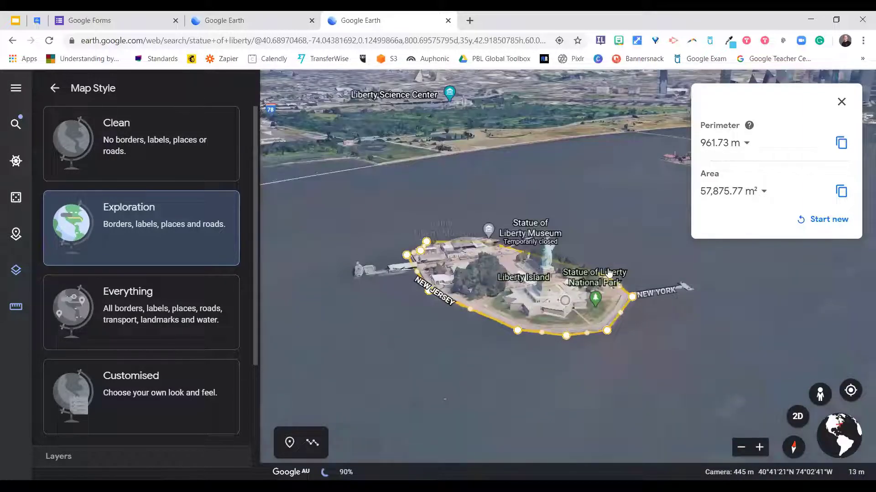
pyautogui.moveTo(536, 269); pyautogui.dragTo(495, 261)
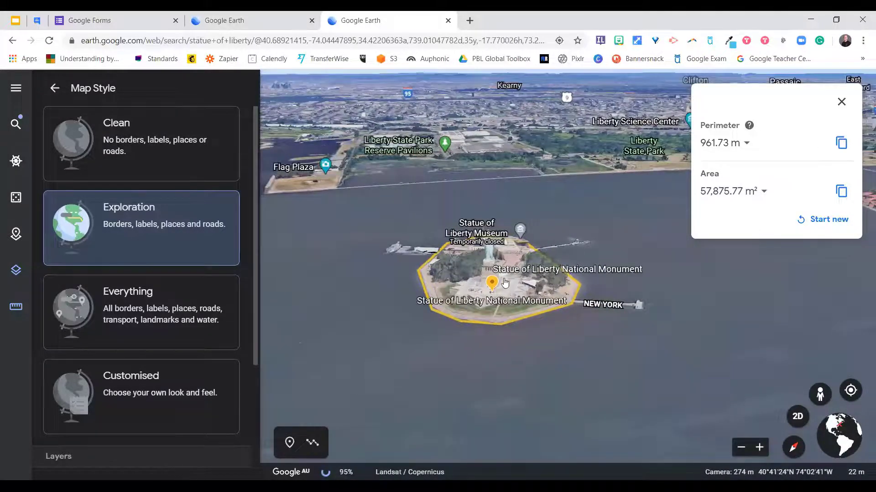
pyautogui.scroll(1, 532, 287)
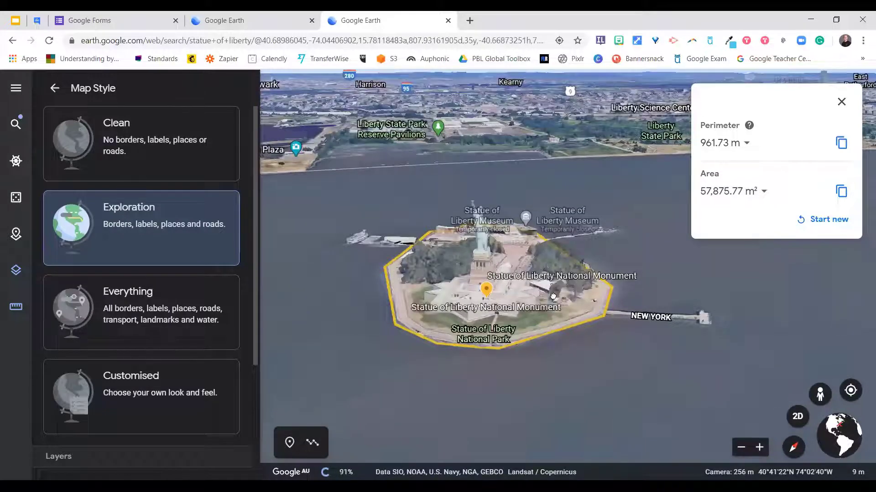
pyautogui.moveTo(552, 296); pyautogui.dragTo(568, 307)
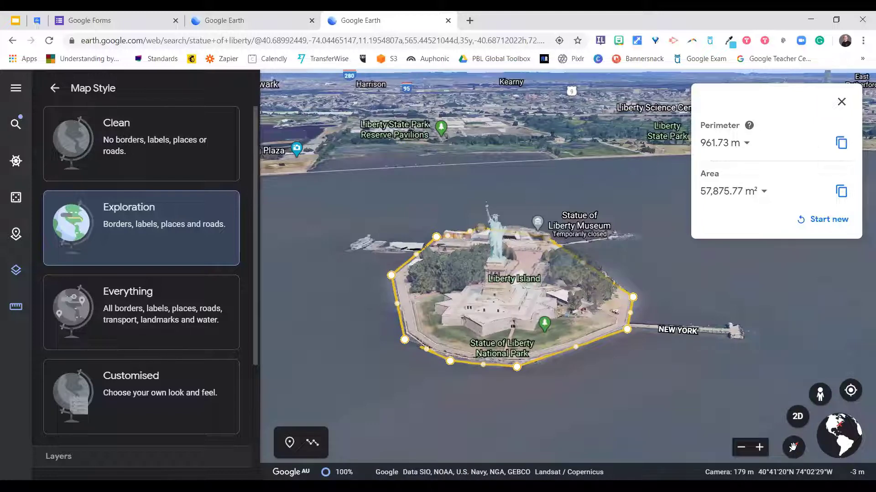
pyautogui.moveTo(846, 443); pyautogui.dragTo(835, 440)
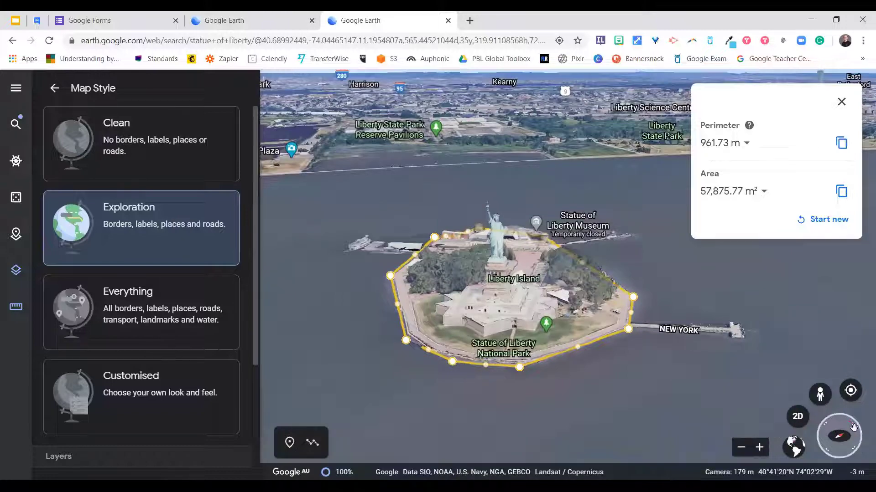
# - Rotate the 3D view around the Statue of Liberty, swap the compass for the globe and fly out to Central America
pyautogui.moveTo(842, 421); pyautogui.dragTo(865, 446)
pyautogui.click(851, 437)
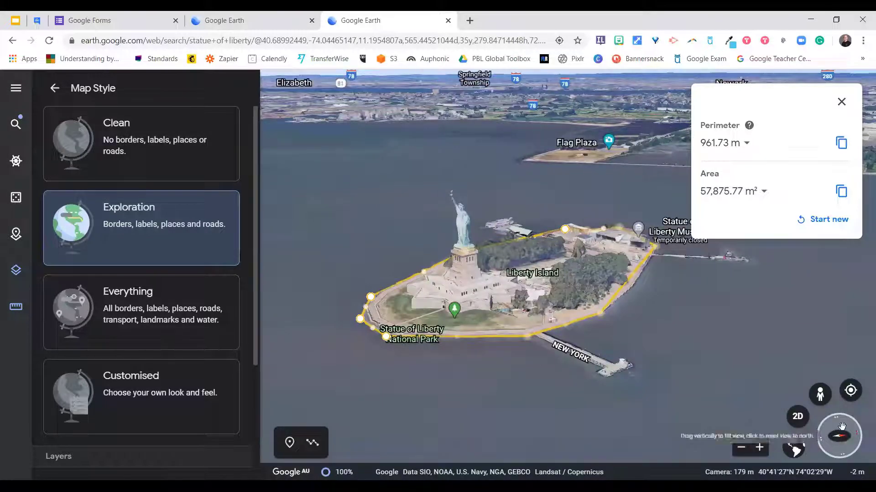
pyautogui.click(794, 450)
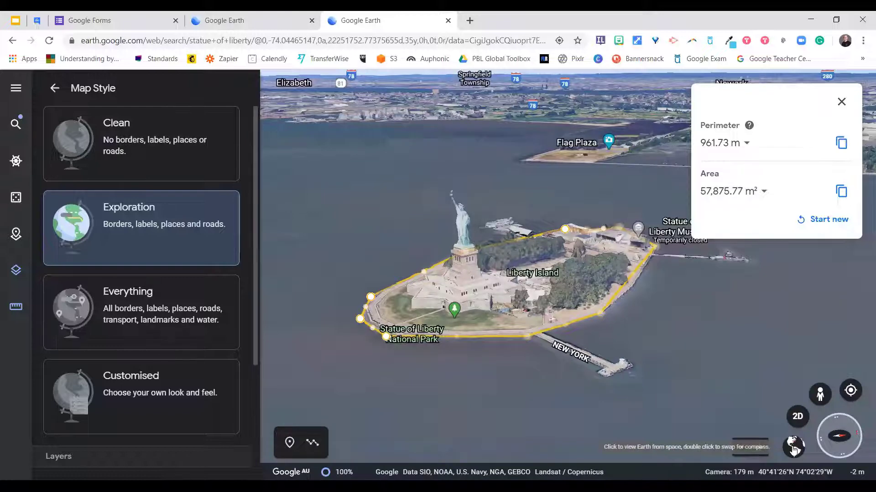
pyautogui.click(794, 449)
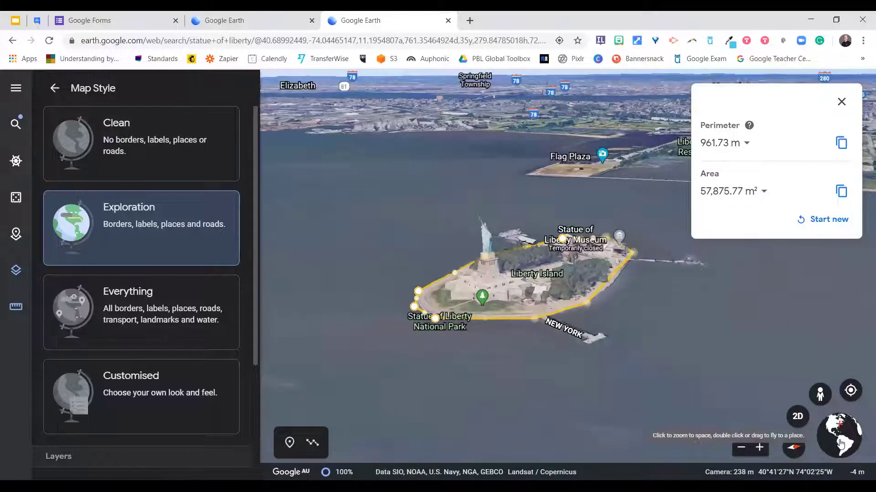
pyautogui.click(840, 444)
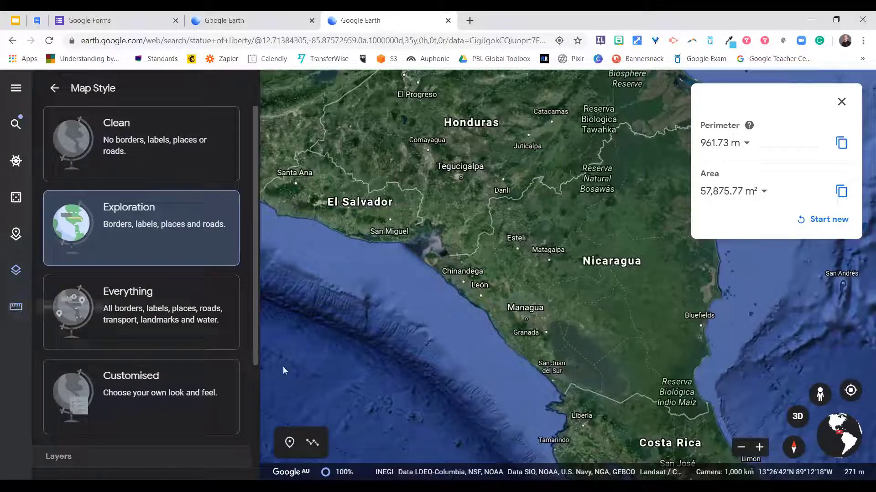
# - Add a placemark titled "Test" on the Pacific coast near Chinandega and save it to the Tour of Sydney project
pyautogui.click(289, 443)
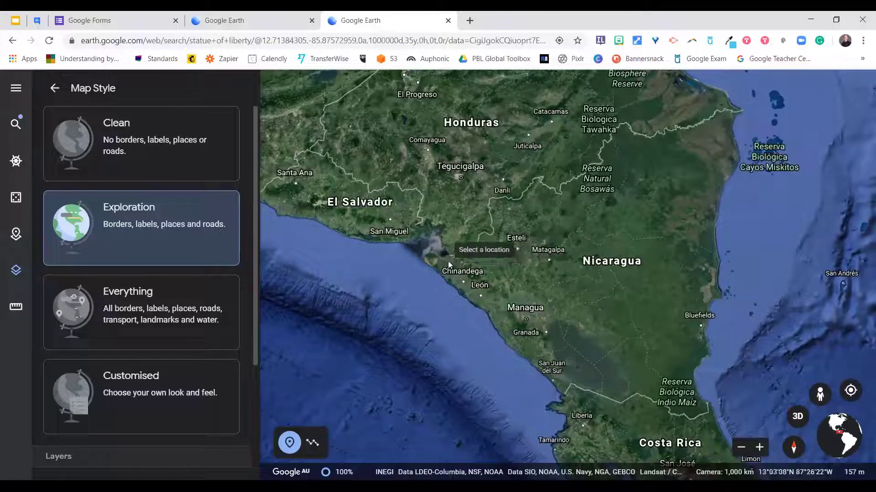
pyautogui.click(422, 251)
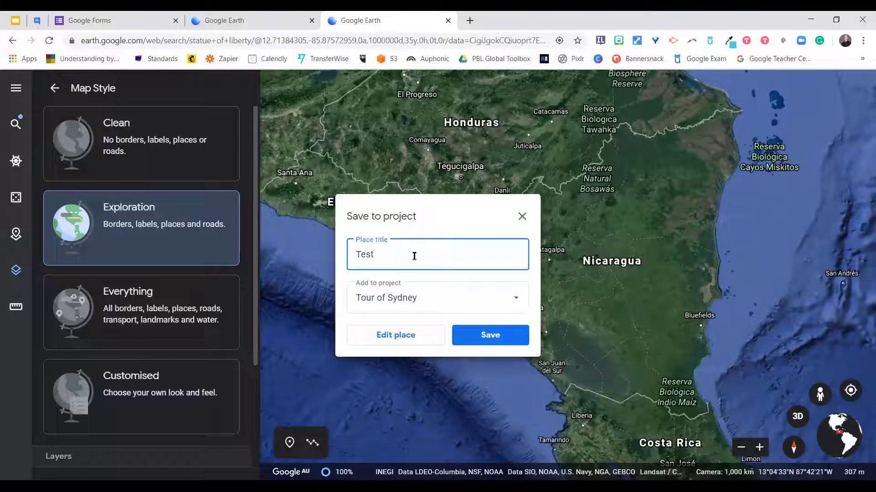
pyautogui.click(488, 336)
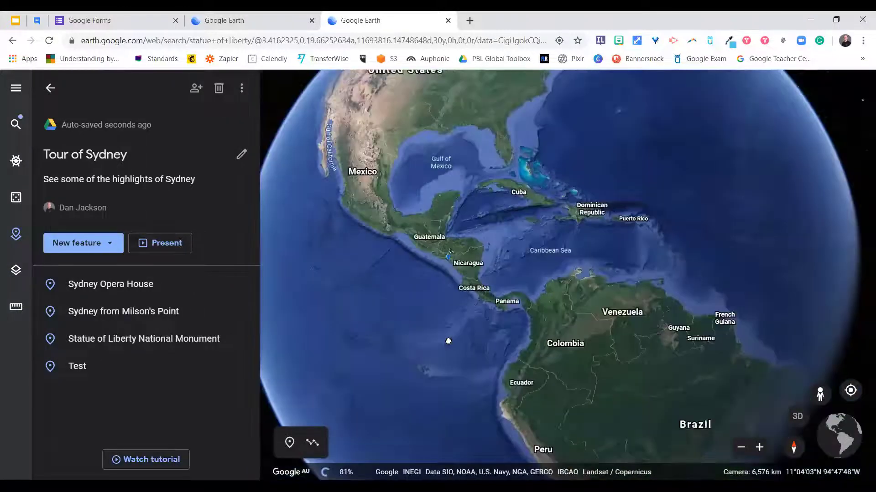
# - Draw a closed shape roughly tracing Mexico, from the Gulf of California coast around the Yucatán and back along the north
pyautogui.click(312, 442)
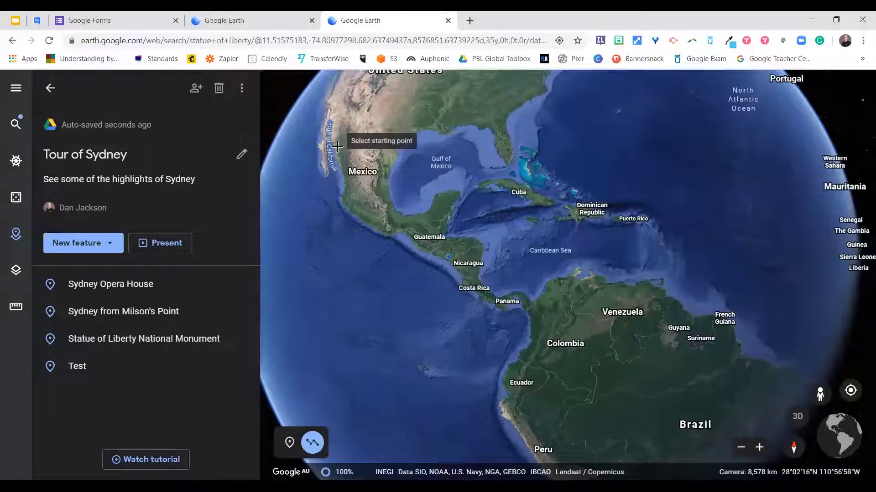
pyautogui.moveTo(341, 167); pyautogui.dragTo(344, 181)
pyautogui.click(343, 172)
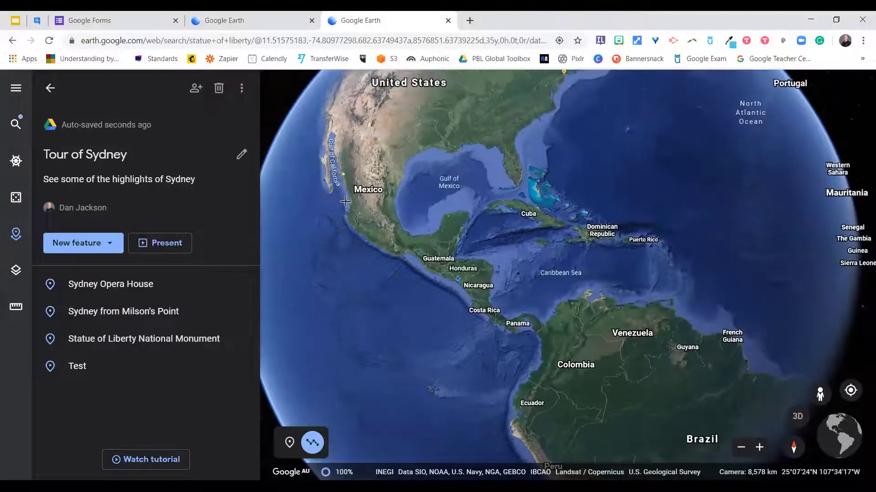
pyautogui.click(350, 204)
pyautogui.click(344, 218)
pyautogui.click(400, 254)
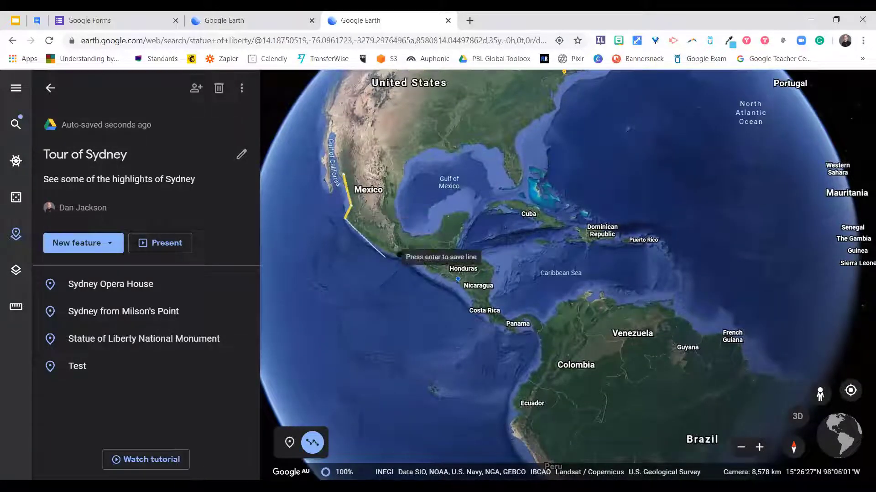
pyautogui.click(431, 269)
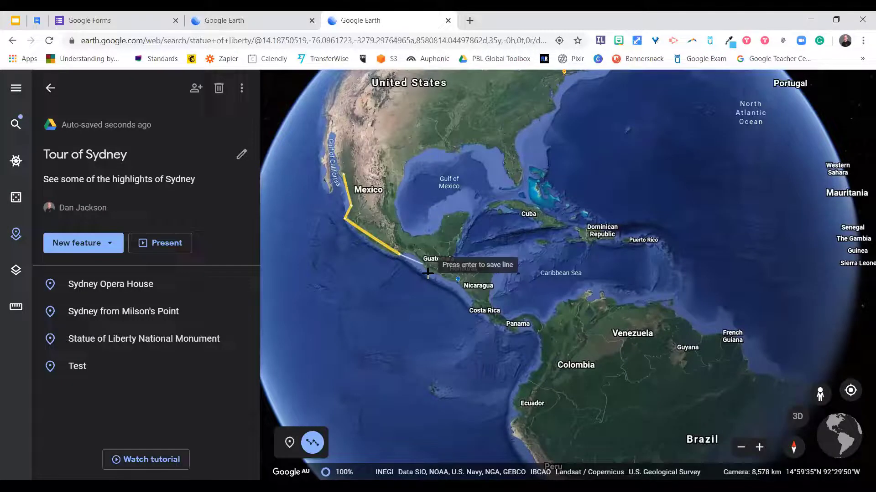
pyautogui.click(451, 236)
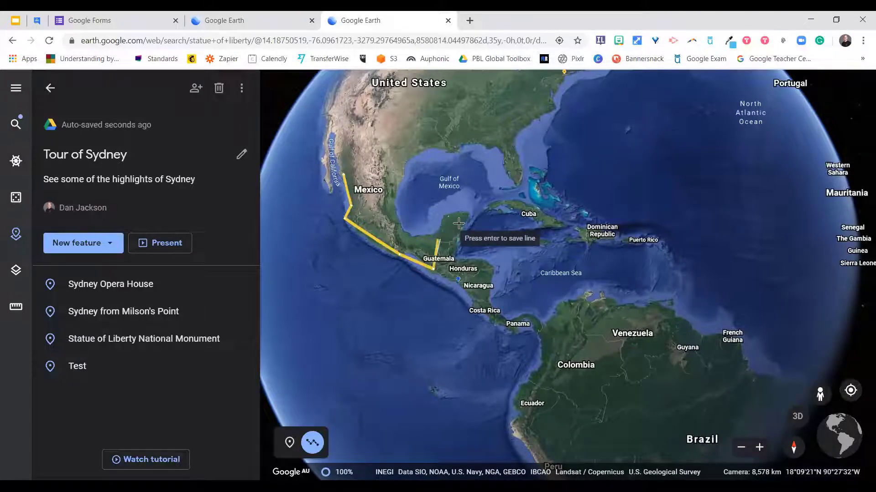
pyautogui.click(470, 213)
pyautogui.click(443, 221)
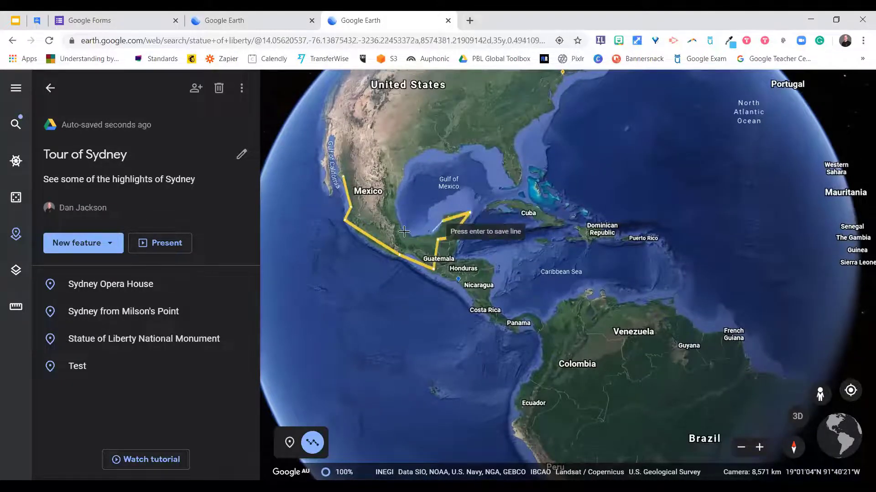
pyautogui.click(428, 239)
pyautogui.click(402, 223)
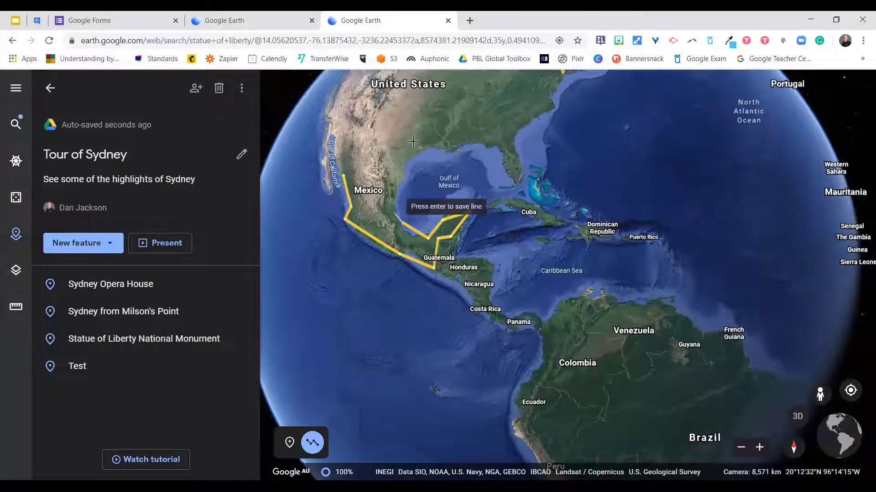
pyautogui.click(392, 188)
pyautogui.click(412, 142)
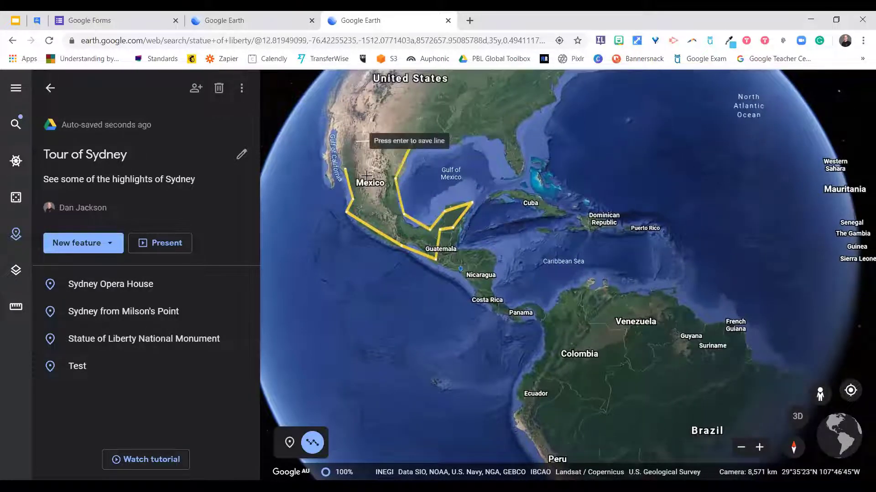
pyautogui.click(341, 135)
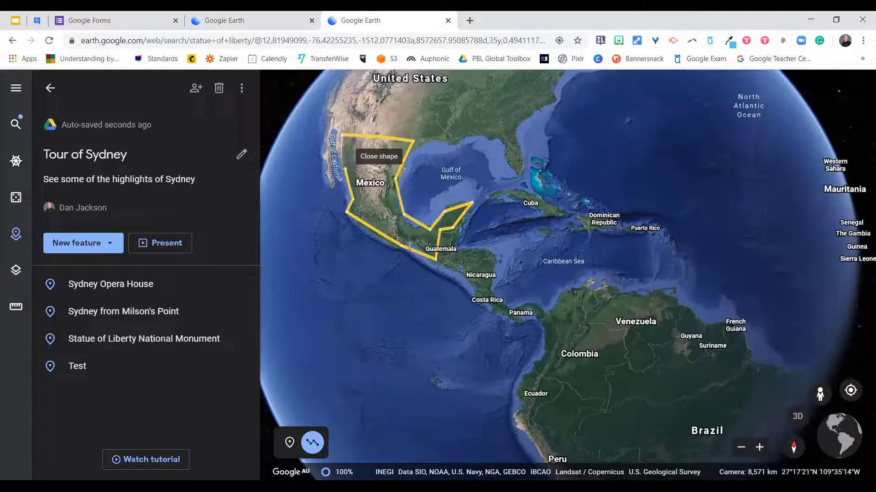
pyautogui.click(340, 166)
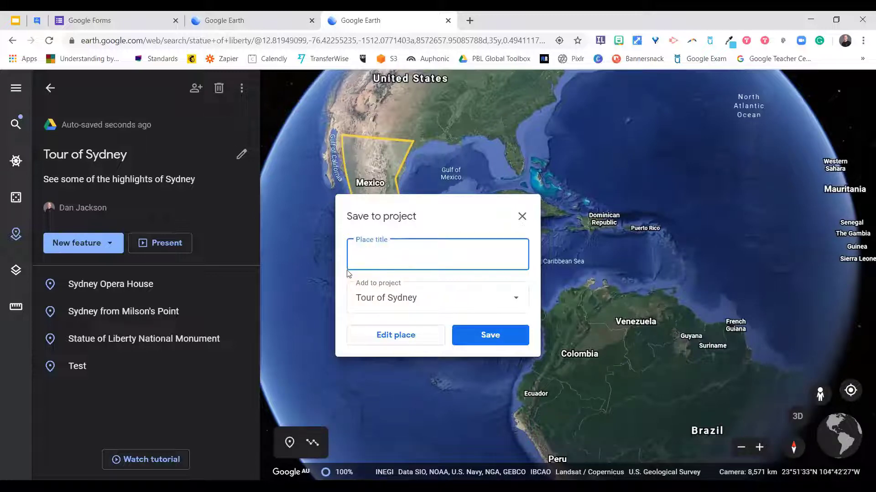
# - Title the drawn shape "Mexico" and save it to the Tour of Sydney project
pyautogui.write('Mexicao')
pyautogui.press('BackSpace')
pyautogui.press('BackSpace')
pyautogui.write('o')
pyautogui.click(492, 337)
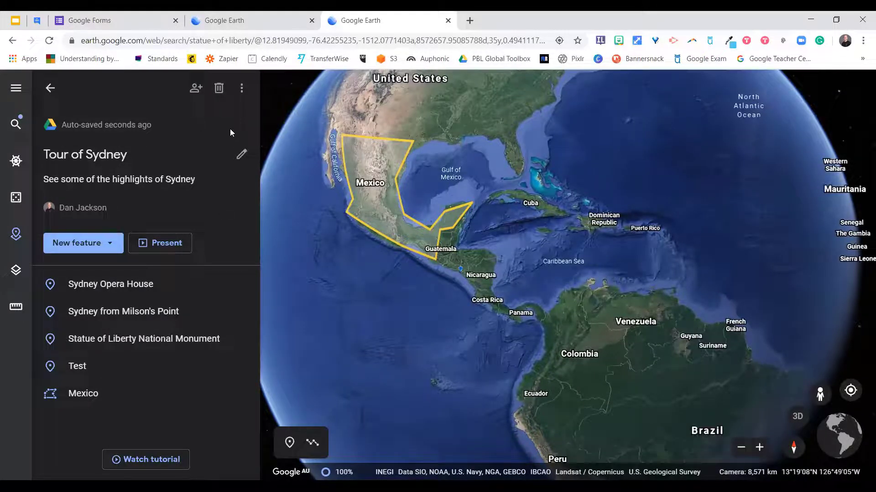
# - Look through the Tour of Sydney project's sharing options for people, groups and link access, and close them without sharing
pyautogui.click(195, 90)
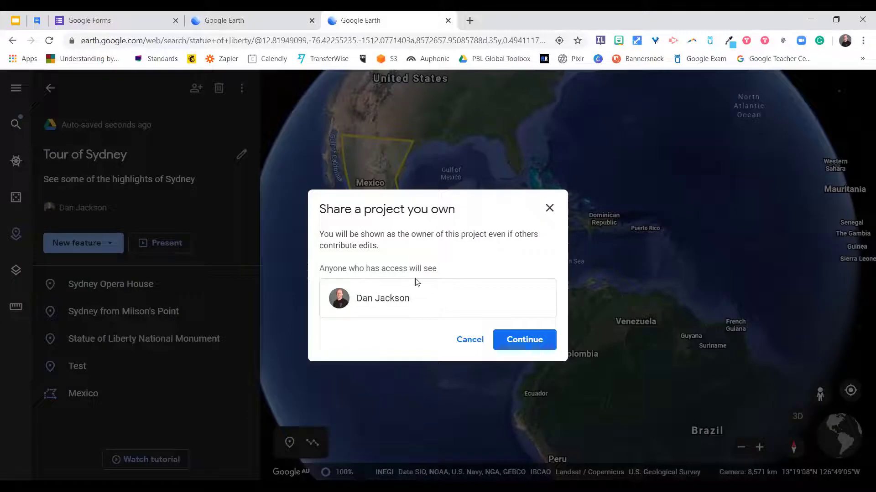
pyautogui.click(532, 347)
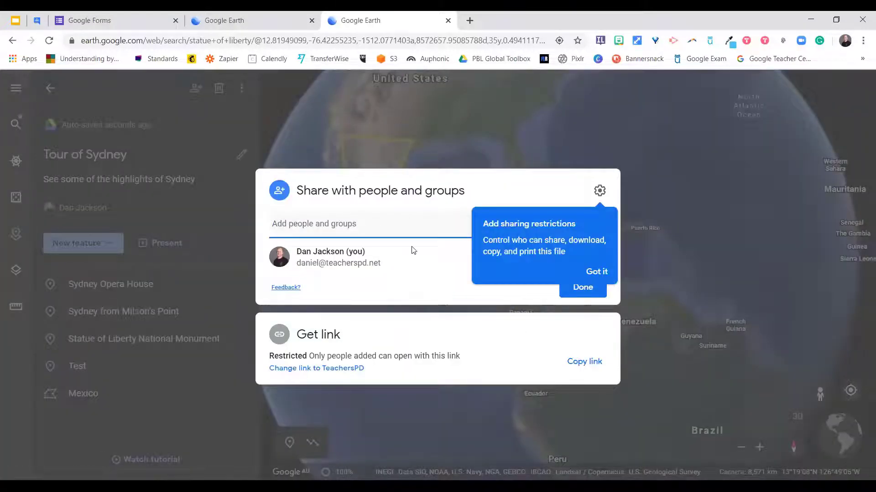
pyautogui.click(417, 231)
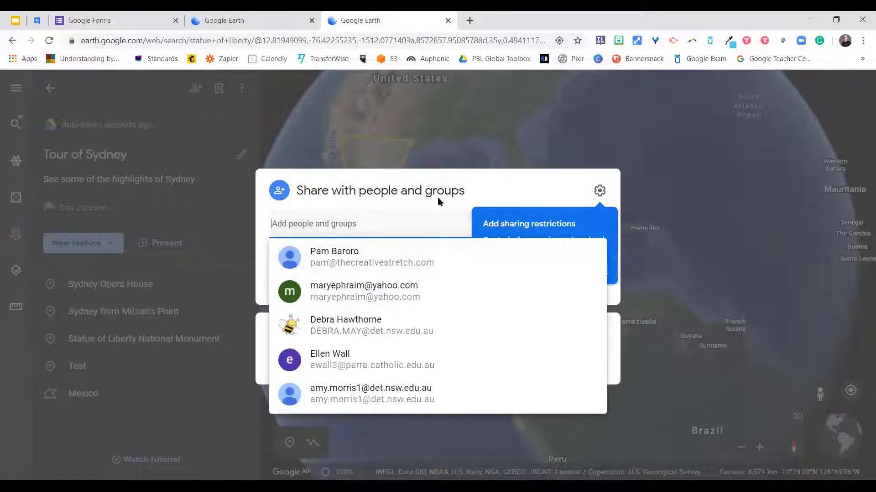
pyautogui.click(441, 208)
pyautogui.click(595, 271)
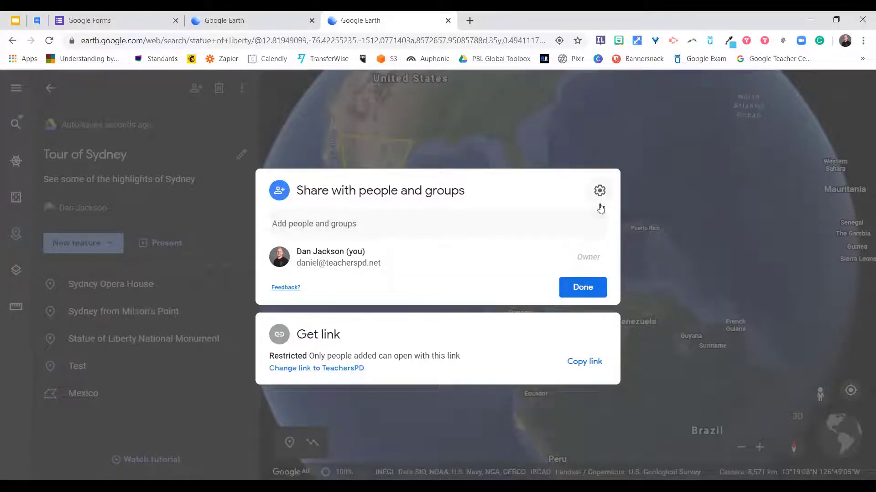
pyautogui.click(660, 212)
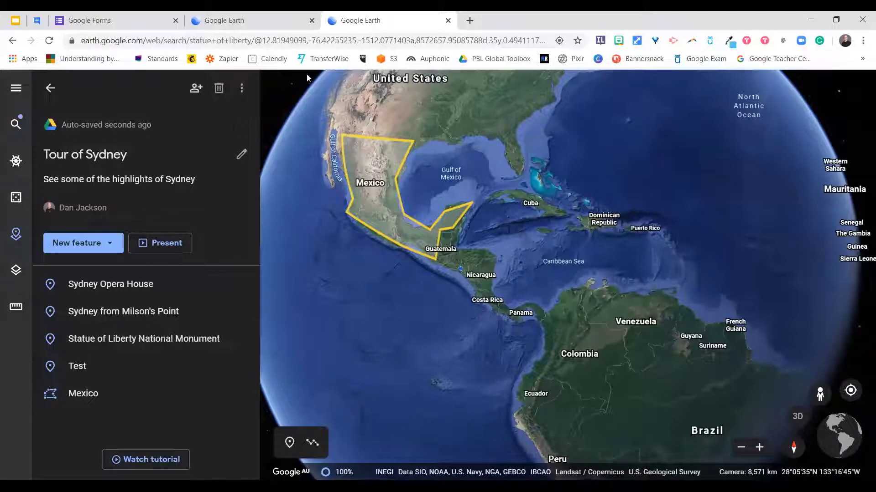
# - Switch to the Google Earth website, go to Earth Engine and open its Timelapse page
pyautogui.click(257, 21)
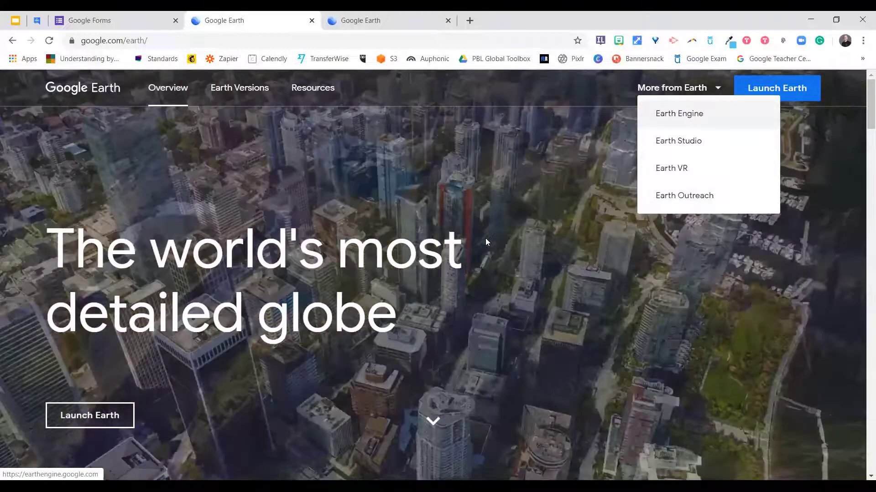
pyautogui.press('Return')
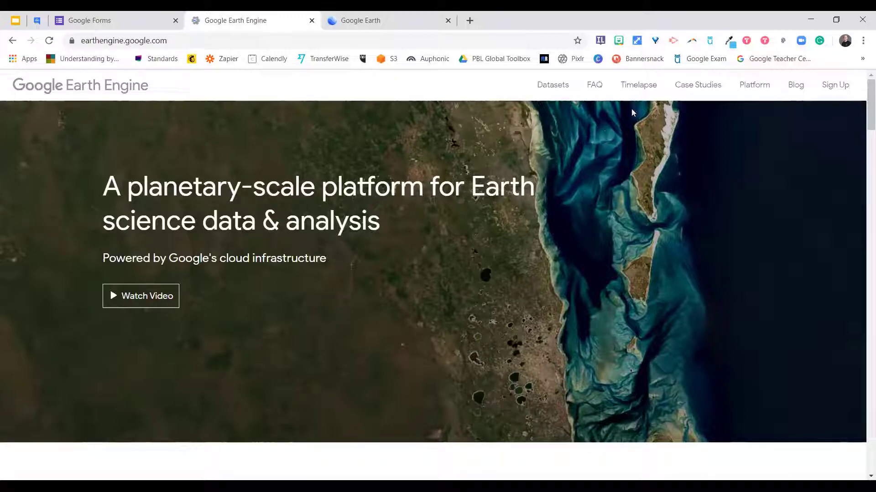
pyautogui.click(633, 89)
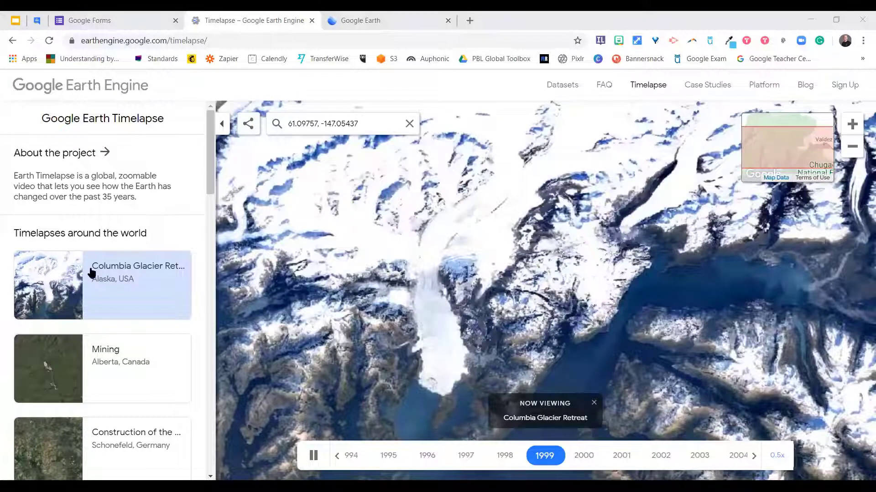
# - Browse the timelapses around the world and play Meandering rivers for the Kosi River, Bihar, India
pyautogui.scroll(-1, 73, 273)
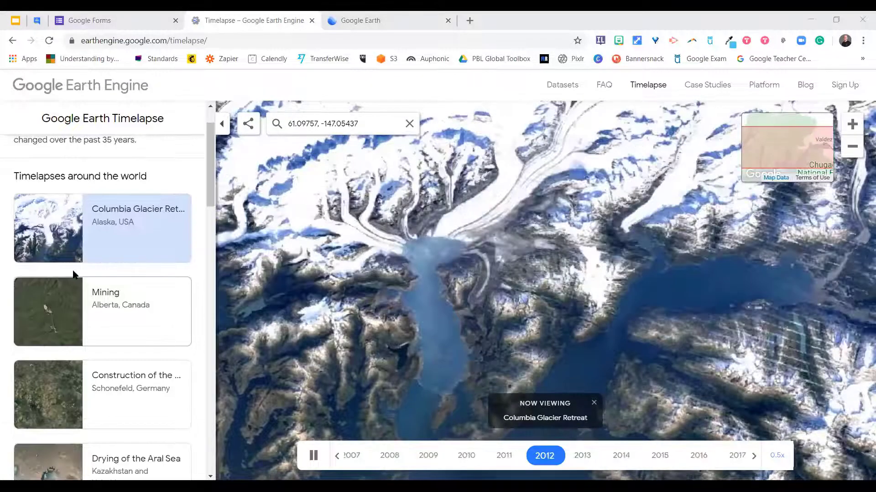
pyautogui.scroll(-6, 84, 272)
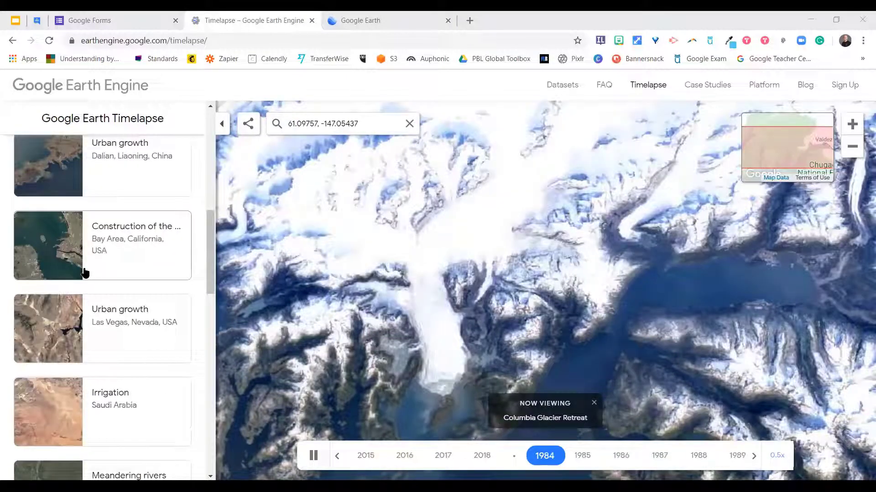
pyautogui.scroll(-3, 96, 219)
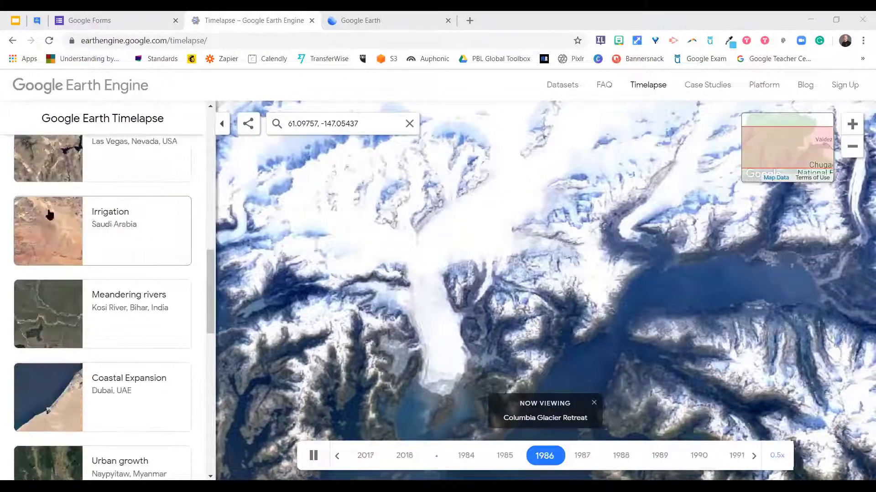
pyautogui.scroll(-2, 50, 214)
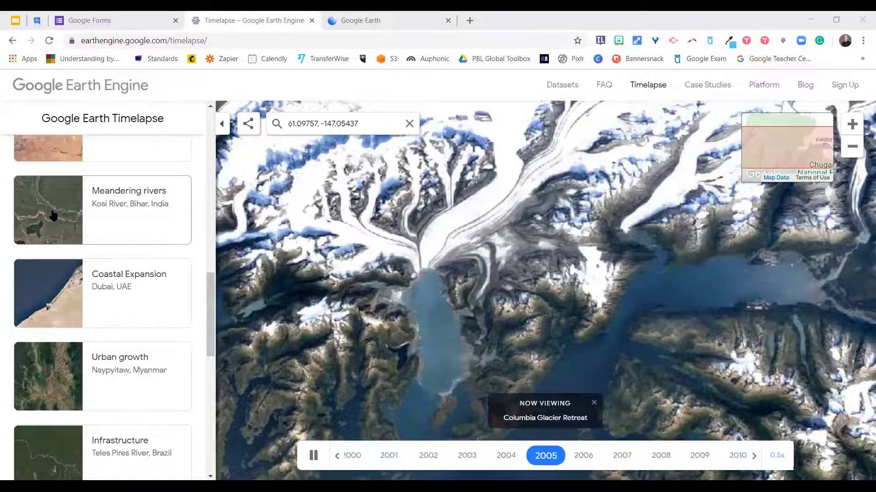
pyautogui.click(54, 216)
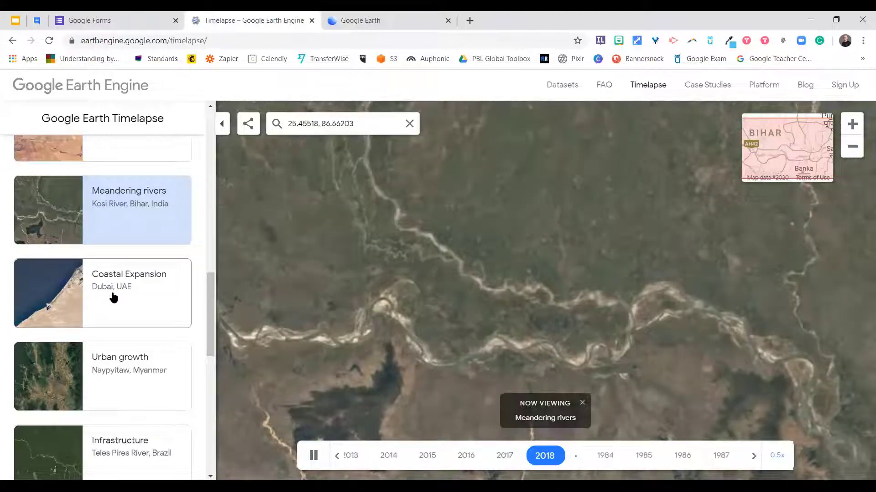
# - Browse further through the featured timelapses and play Meandering rivers for Iquitos, Peru
pyautogui.scroll(-4, 130, 297)
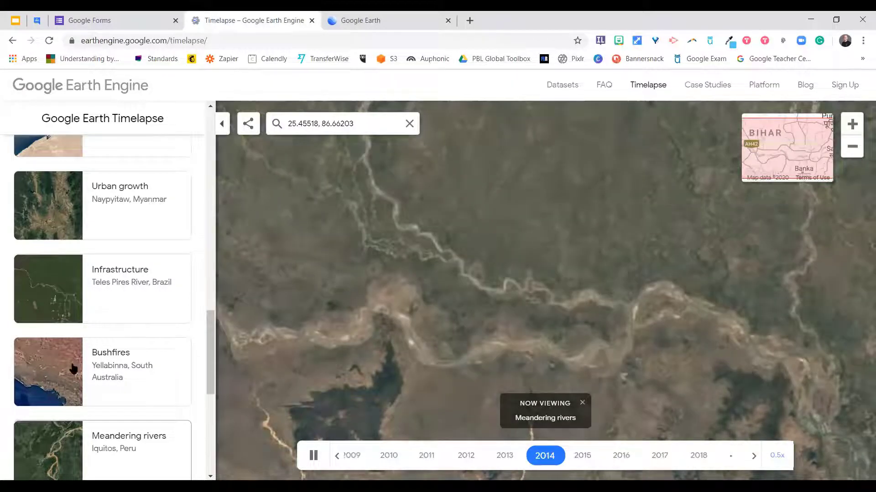
pyautogui.scroll(-1, 85, 351)
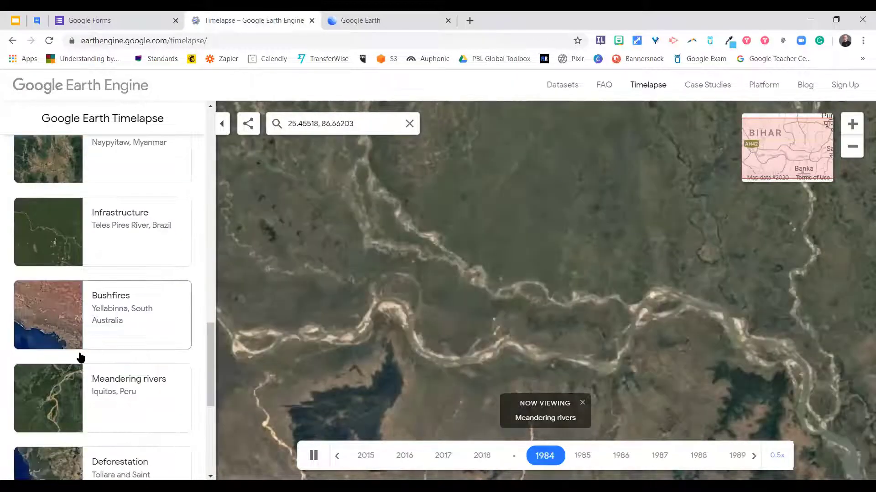
pyautogui.scroll(-2, 59, 297)
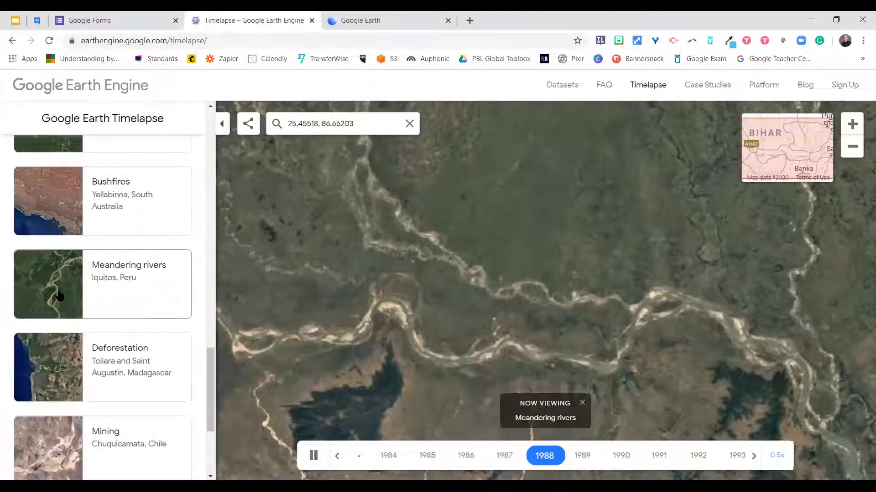
pyautogui.click(59, 296)
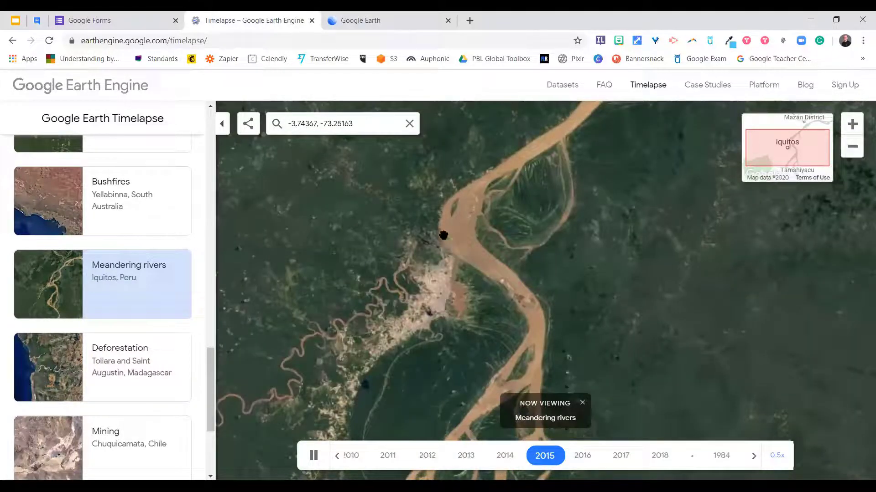
# - Play the Deforestation timelapse for Toliara and Saint Augustin, Madagascar, pause it, and return to the start of the timelapse list
pyautogui.click(311, 455)
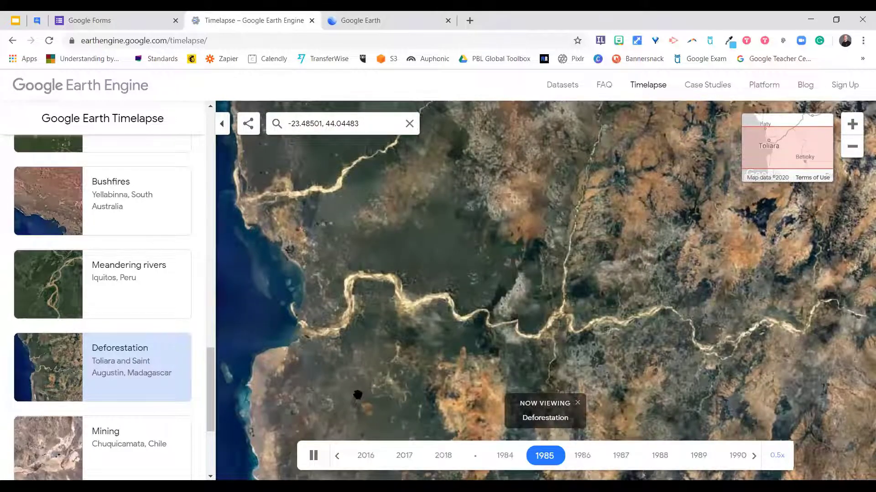
pyautogui.press('space')
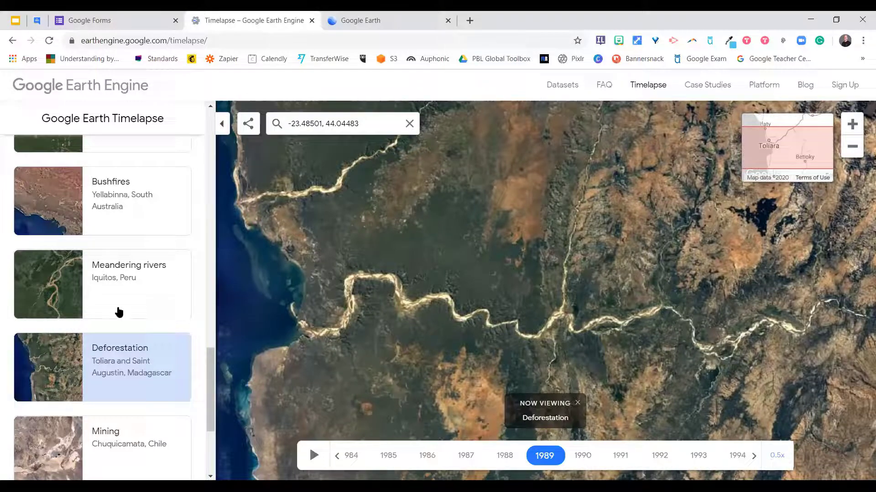
pyautogui.scroll(6, 119, 313)
pyautogui.scroll(5, 118, 312)
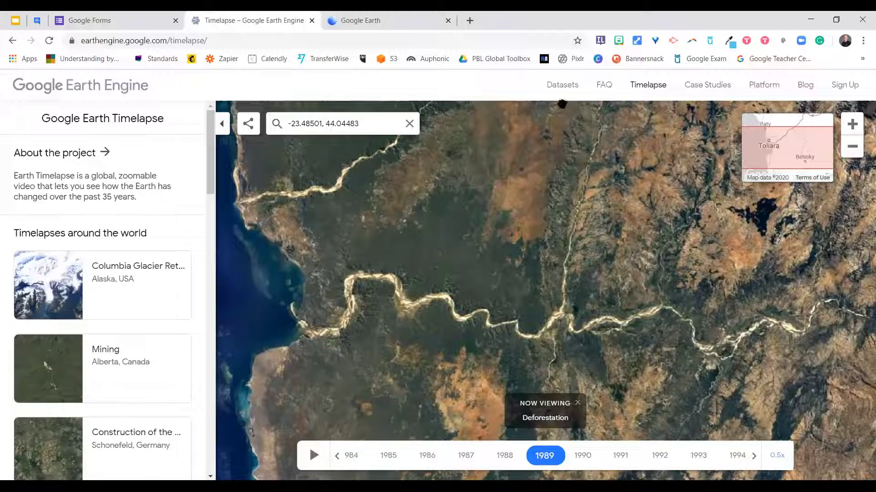
# - Leave Earth Engine for the Google Earth website and open the Earth Studio page from there
pyautogui.click(12, 41)
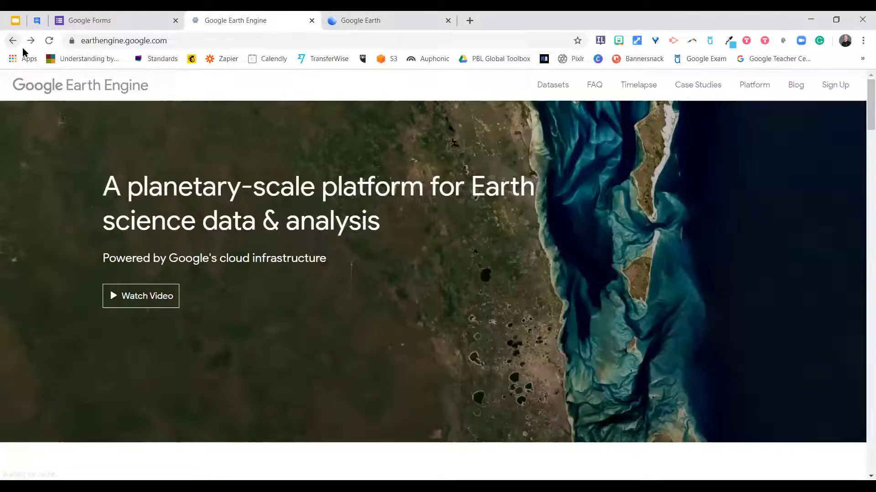
pyautogui.click(13, 42)
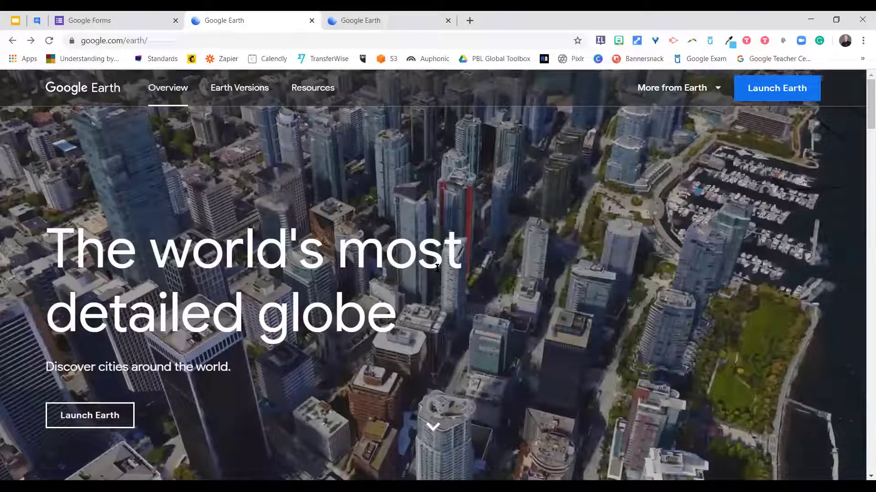
pyautogui.moveTo(679, 88)
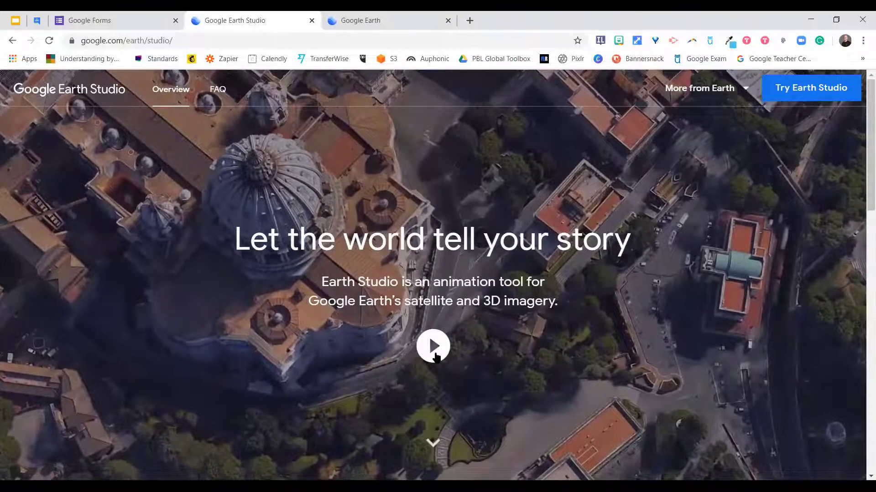
# - Look through the Earth Studio overview page, including the Inside Earth Studio section, and return to its introductory video
pyautogui.scroll(-4, 435, 357)
pyautogui.scroll(3, 435, 357)
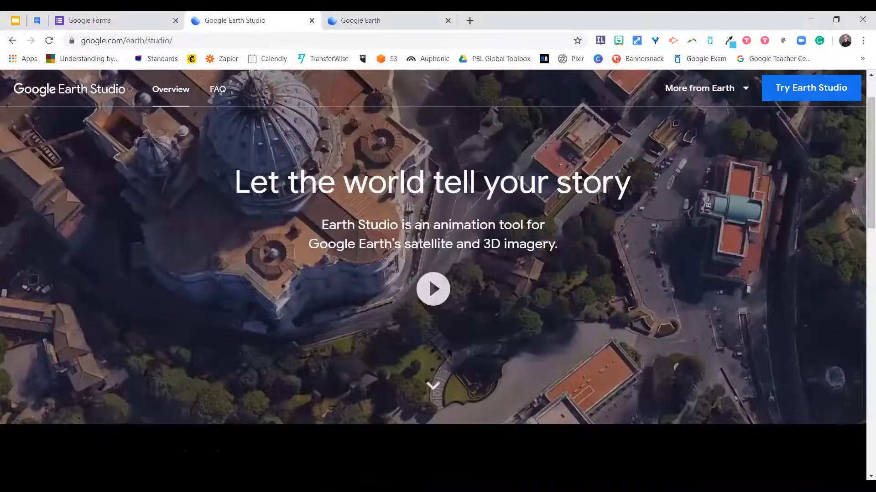
pyautogui.scroll(-6, 467, 376)
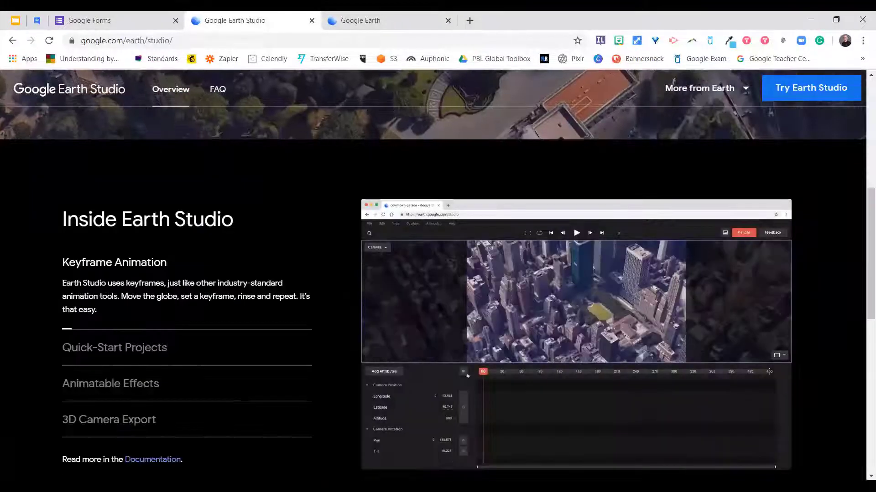
pyautogui.scroll(6, 468, 376)
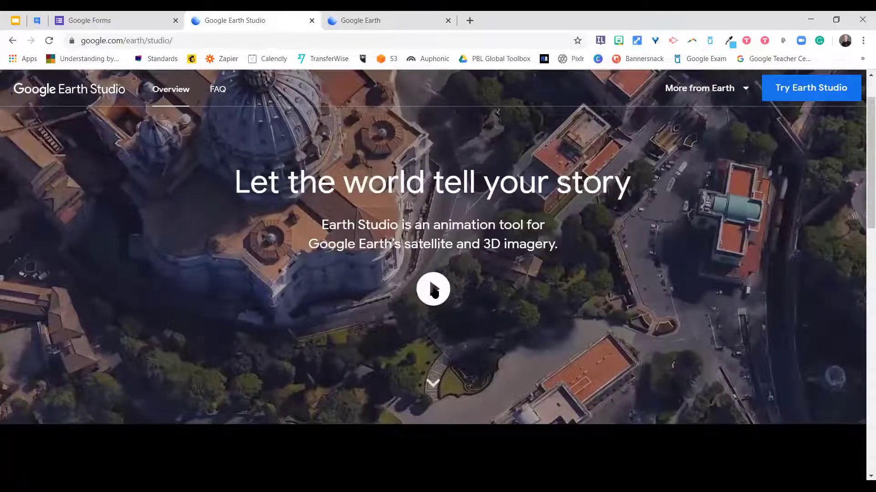